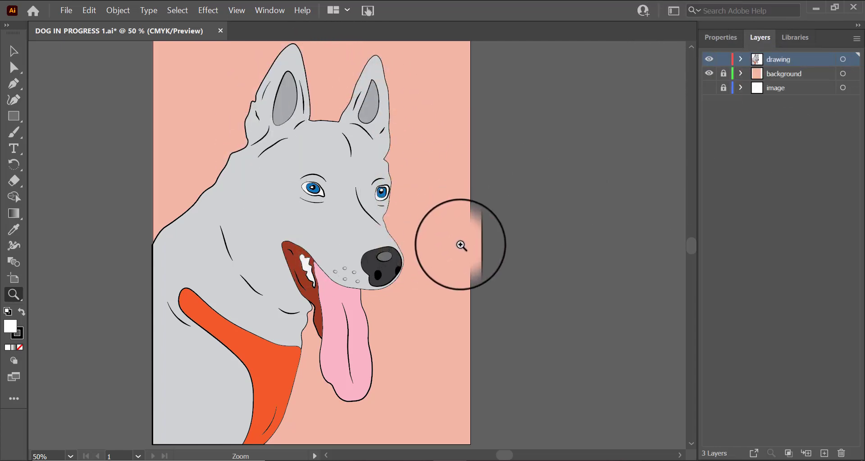
Step: Create a new Print document from the Letter preset named "vector portrait"
left_click(66, 10)
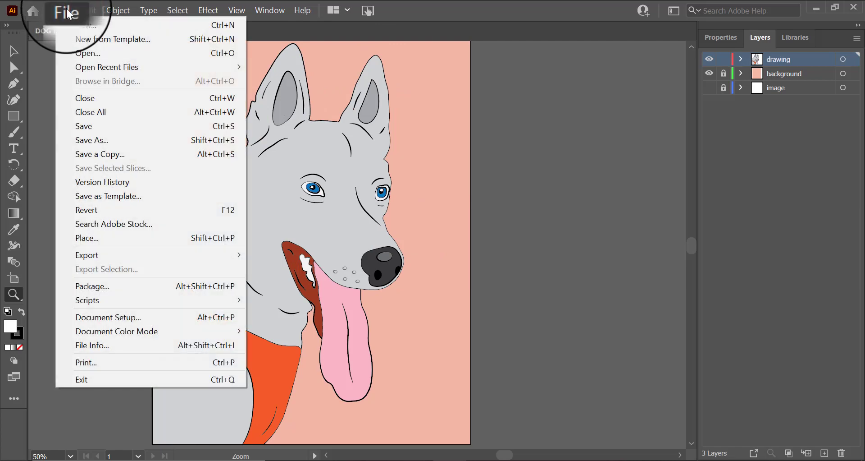
left_click(76, 27)
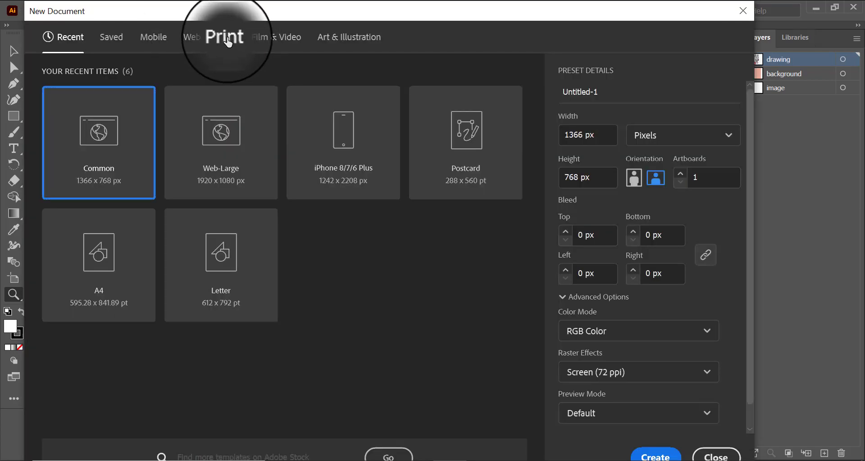
left_click(227, 40)
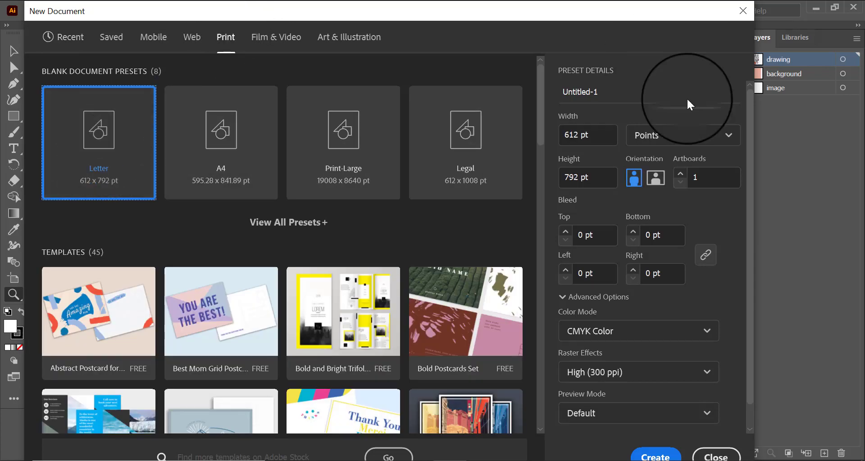
double_click(603, 87)
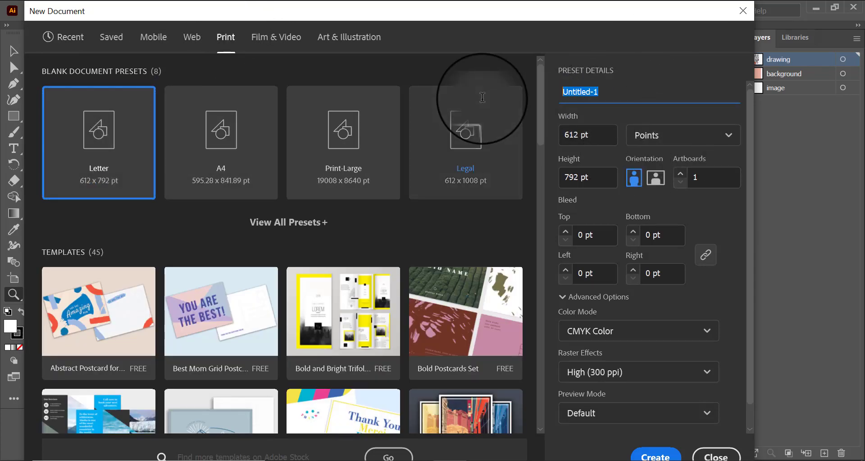
type("vector portrait")
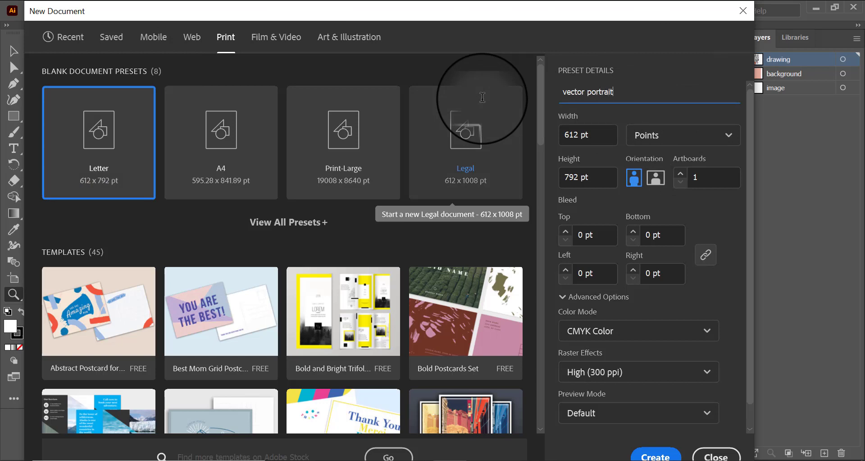
left_click(660, 456)
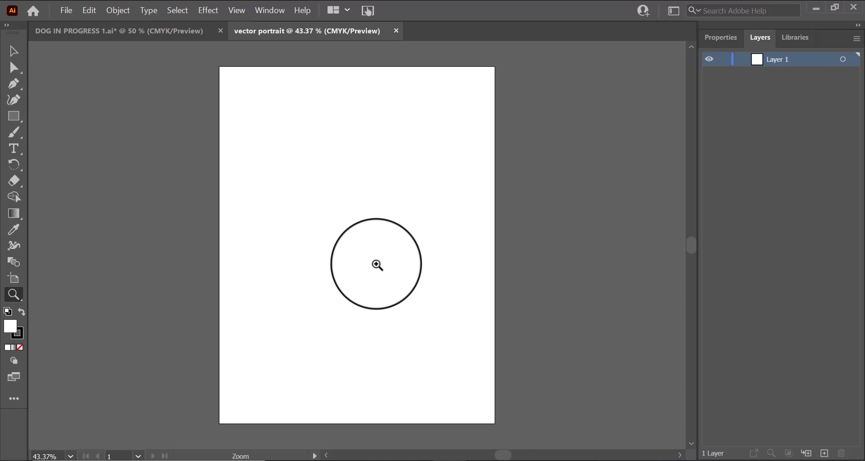
Step: Place the linked image pexels-anna-shvets-4588052 from the Downloads folder
left_click(69, 10)
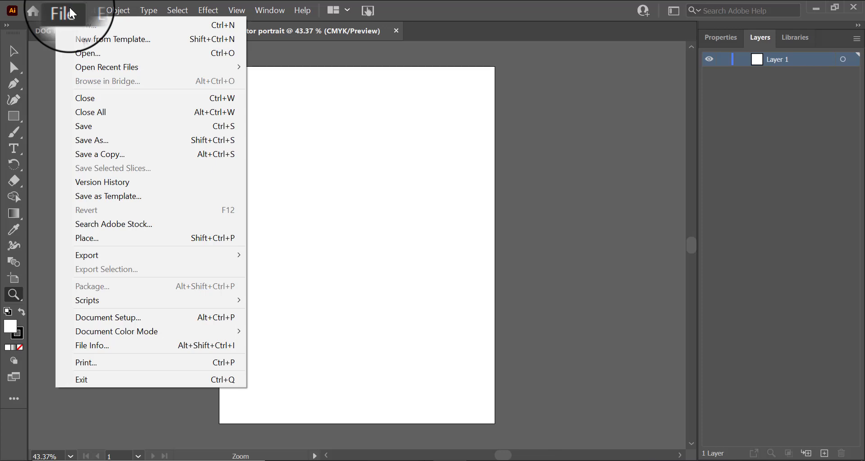
left_click(130, 252)
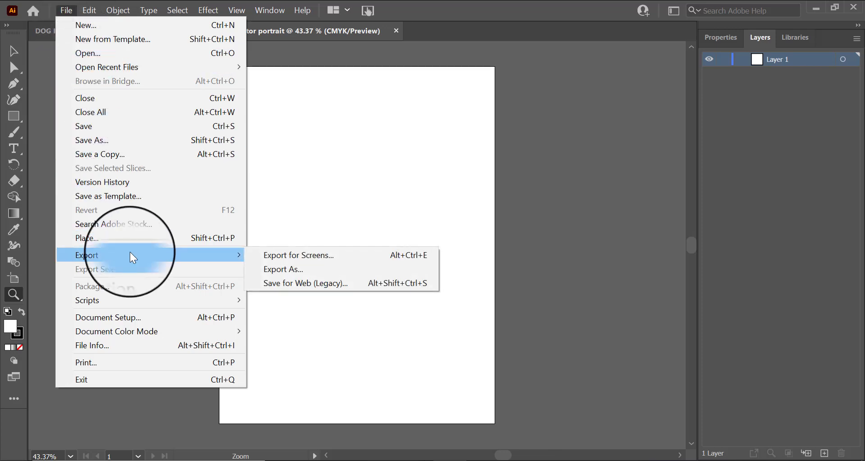
left_click(127, 239)
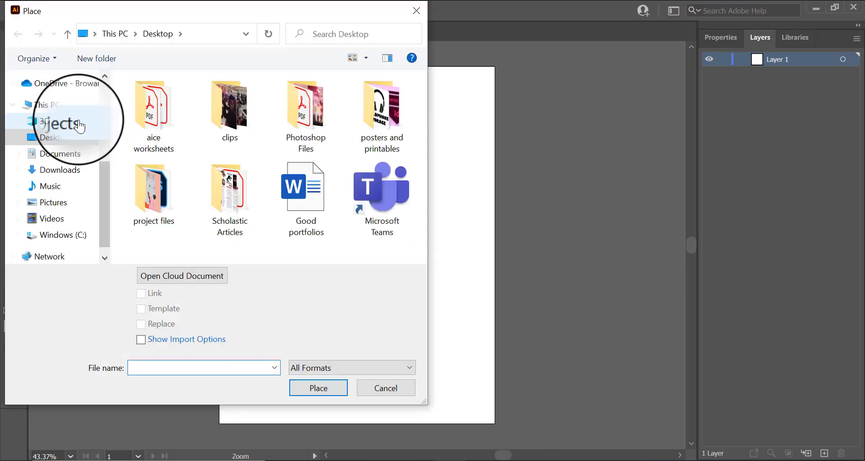
left_click(67, 173)
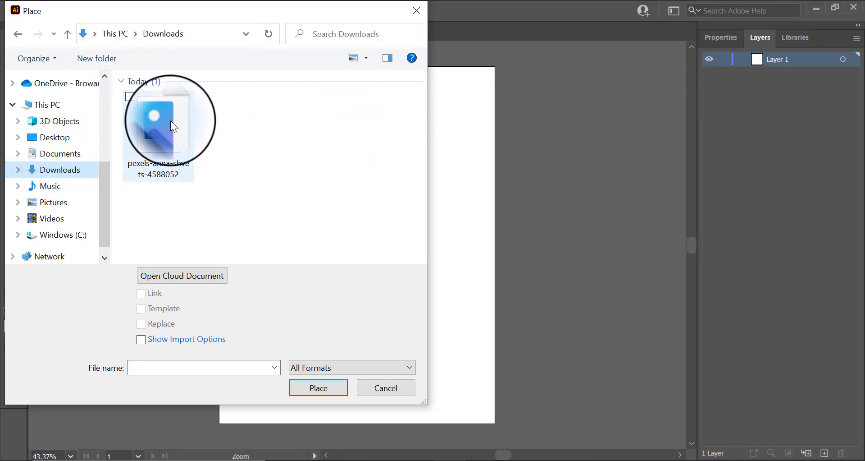
left_click(170, 126)
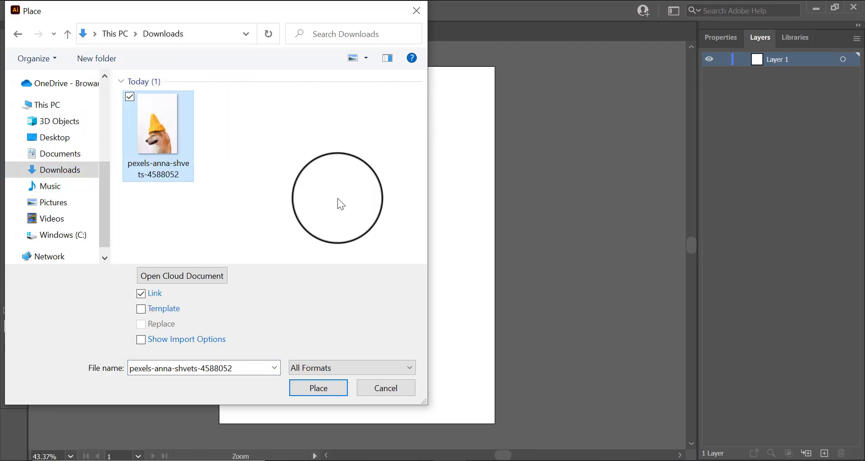
left_click(331, 388)
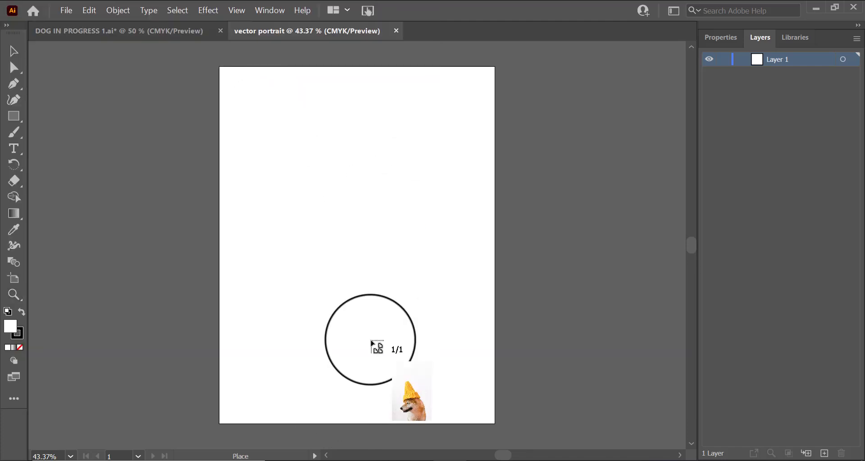
Step: Draw the placed photo across the artboard, then enlarge and reposition it to cover the page
left_click_drag(225, 77, 645, 411)
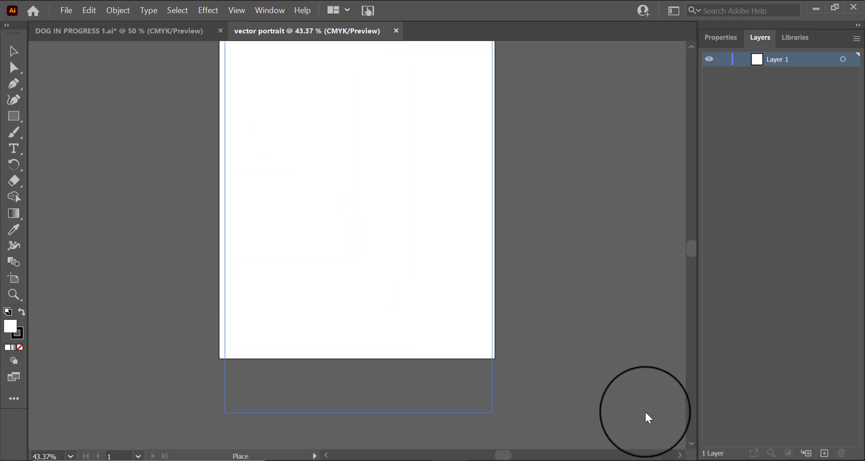
left_click_drag(353, 306, 378, 394)
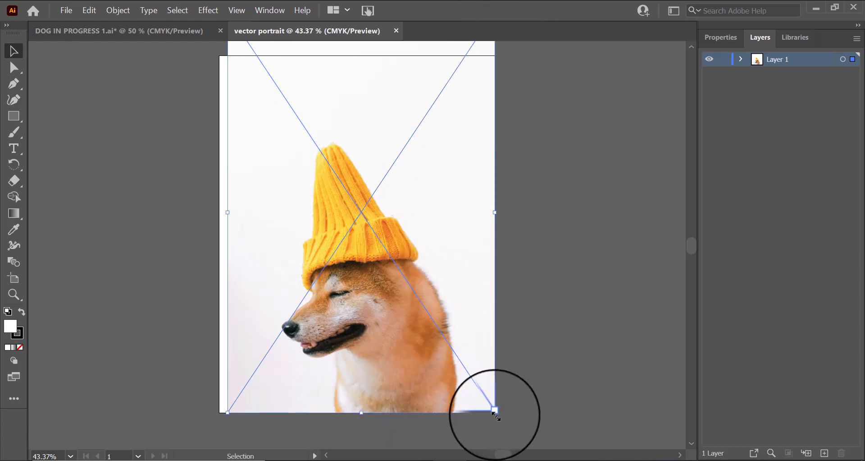
left_click_drag(492, 407, 559, 446)
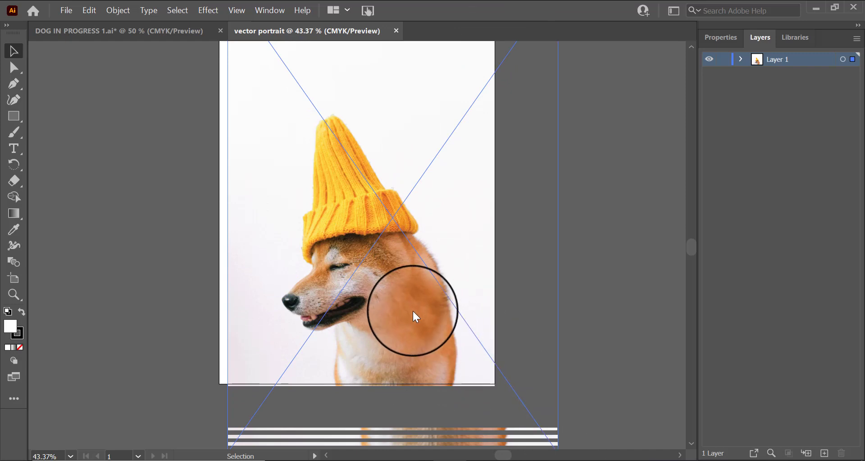
left_click_drag(382, 302, 323, 258)
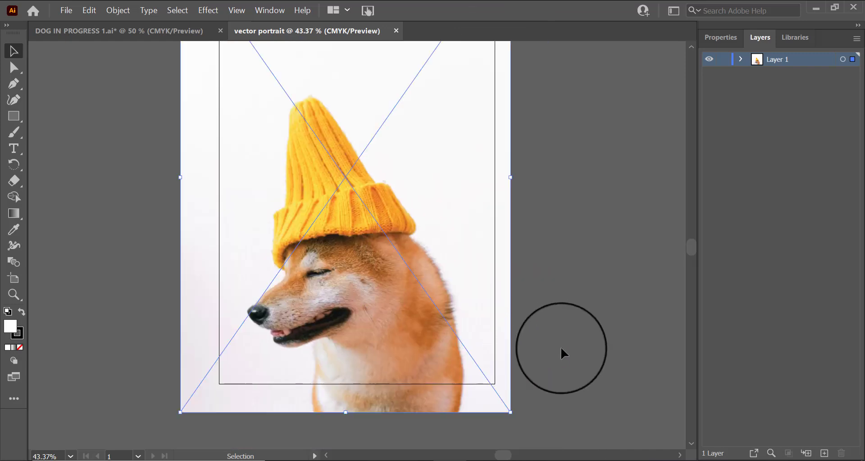
scroll(632, 259, "up", 1)
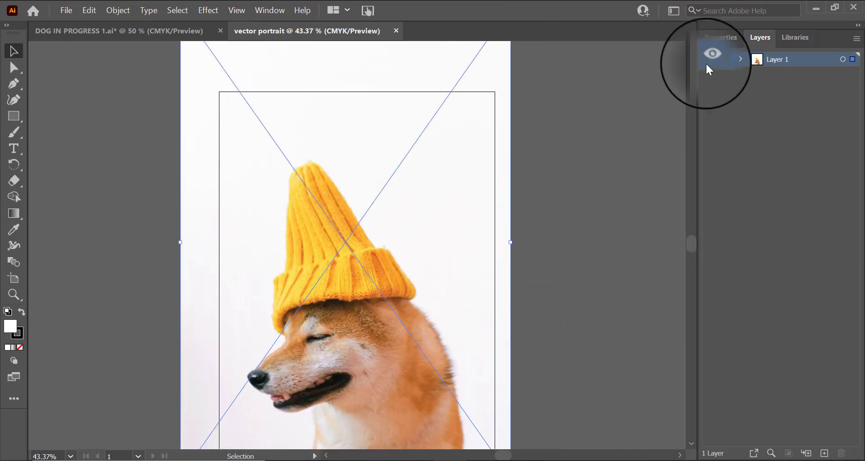
Step: Lower the photo's opacity to 50%
left_click(723, 41)
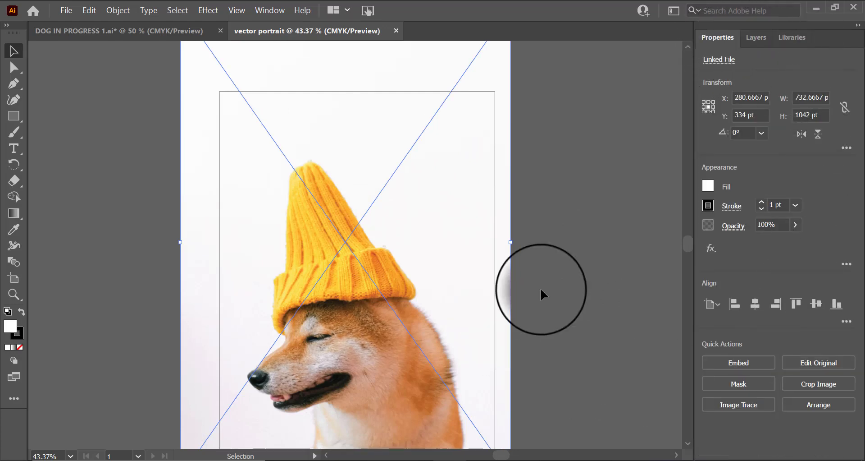
left_click(554, 255)
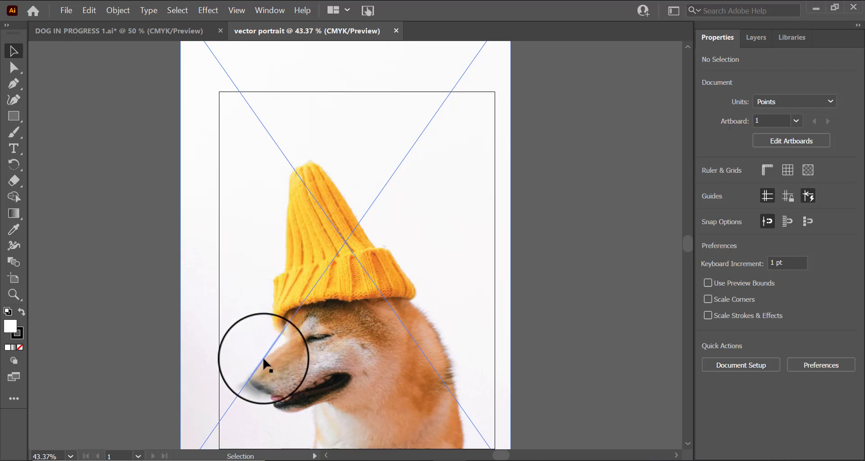
scroll(486, 377, "down", 3)
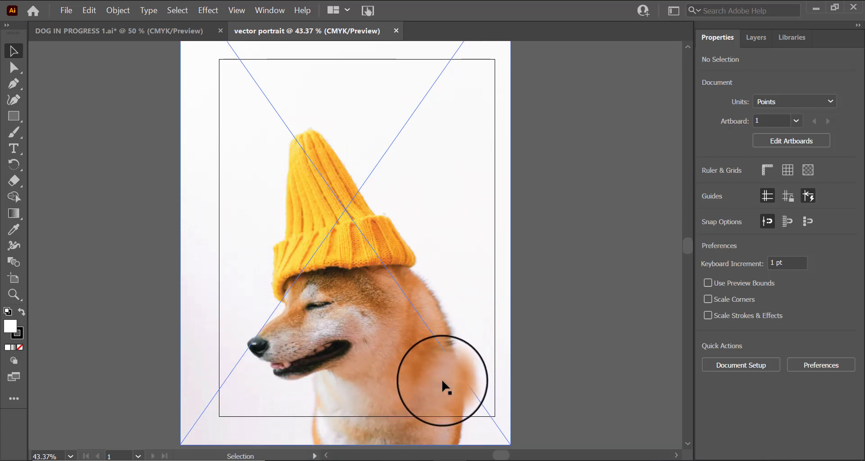
scroll(442, 382, "down", 2)
left_click(389, 260)
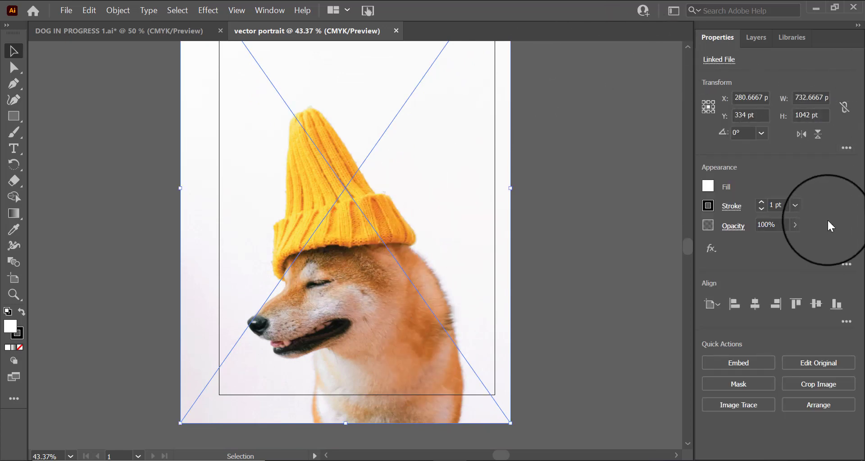
left_click(796, 224)
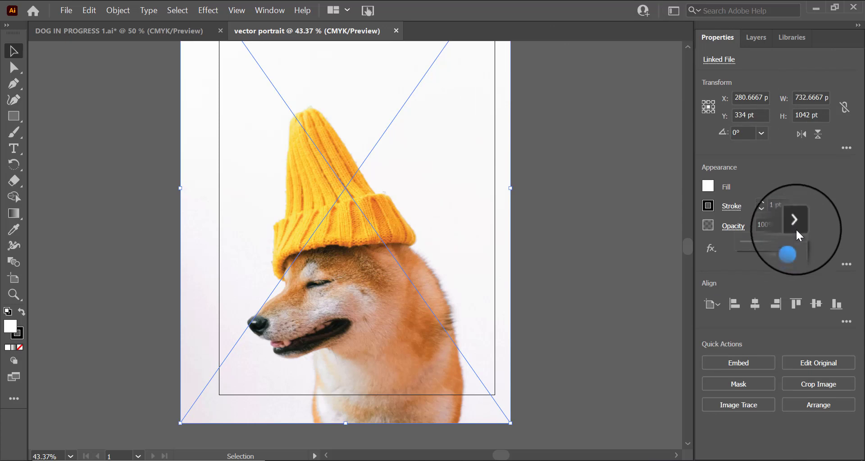
left_click_drag(792, 242, 765, 239)
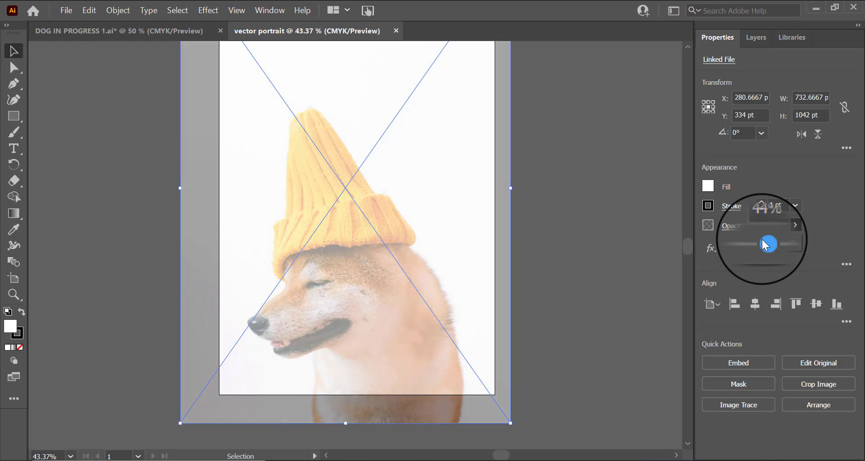
left_click_drag(765, 244, 769, 244)
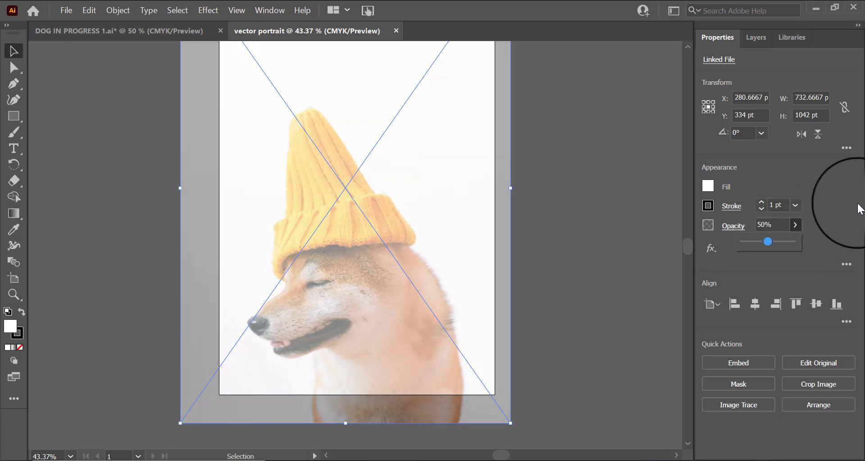
left_click(532, 266)
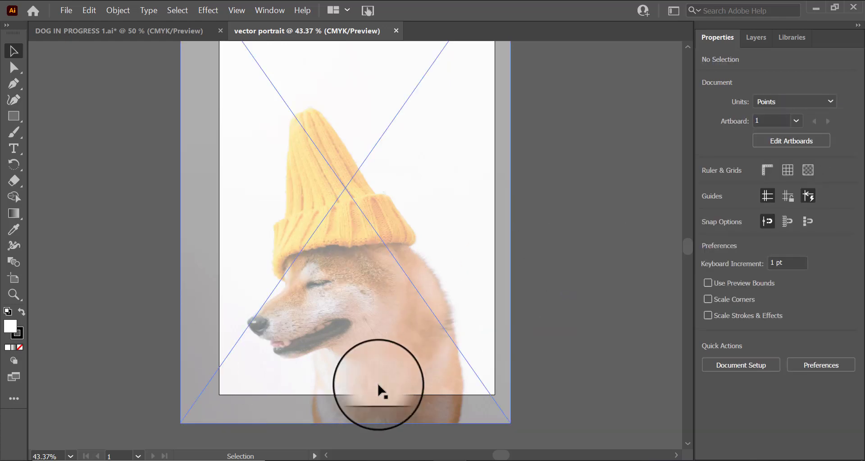
Step: Move the photo up on the artboard and expand Layer 1 to show the linked image
left_click(373, 294)
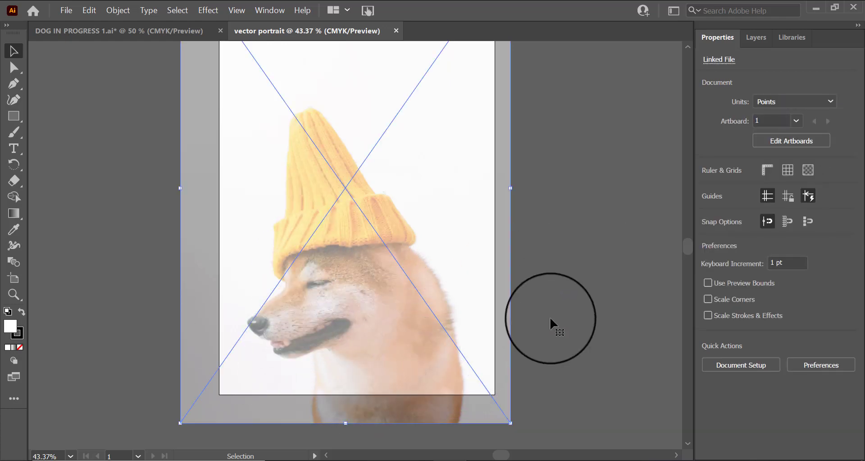
left_click_drag(443, 355, 445, 318)
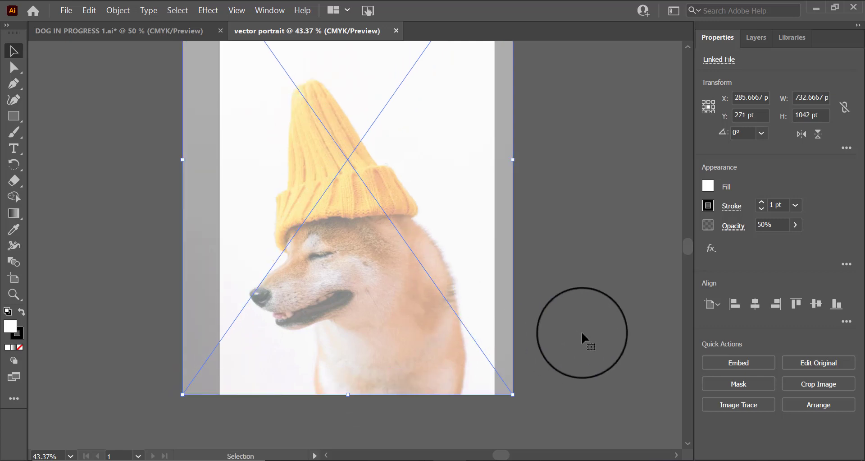
left_click(581, 332)
scroll(582, 331, "up", 4)
left_click(367, 290)
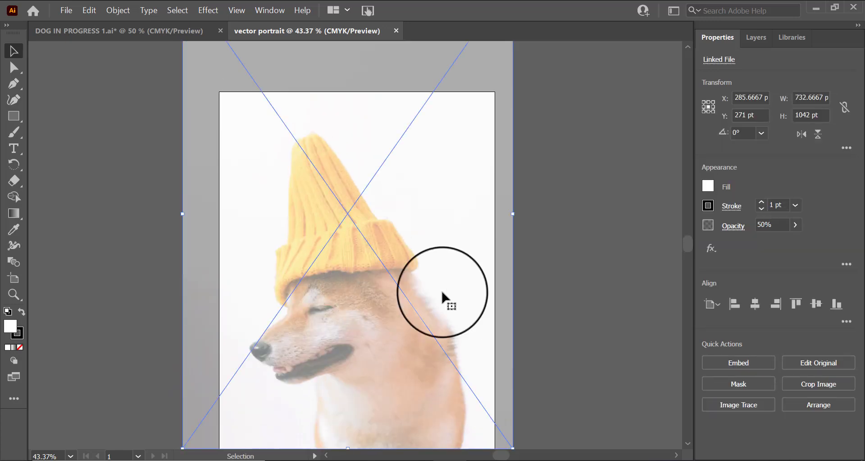
left_click(761, 41)
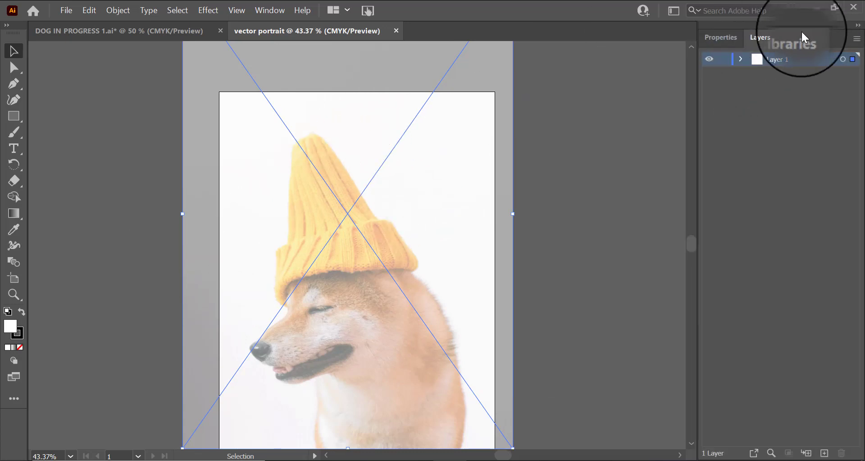
left_click(744, 61)
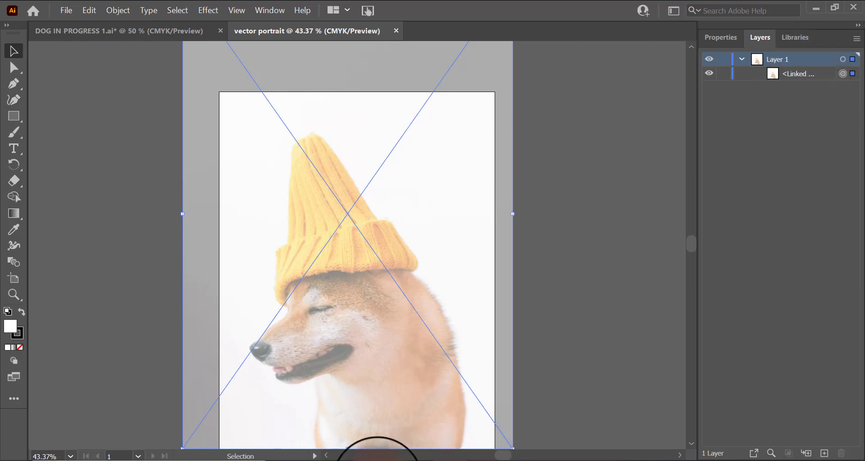
Step: Switch to File Explorer, delete the downloaded photo from Downloads, and decline updating the missing link
left_click(378, 460)
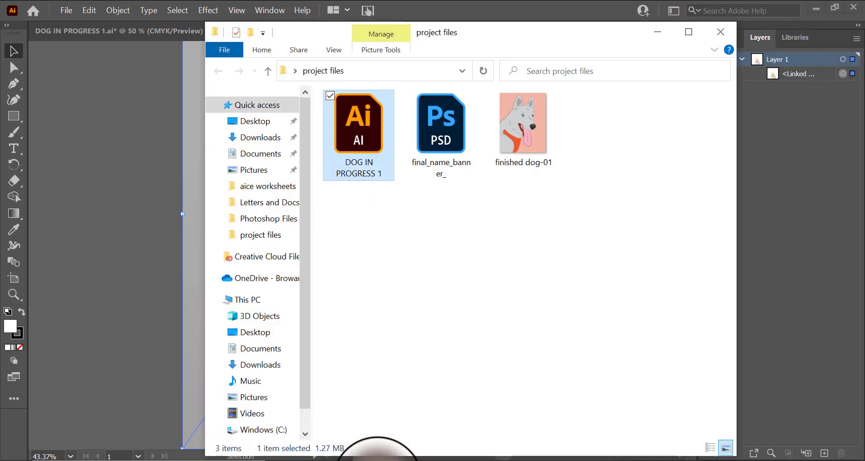
left_click(283, 143)
left_click(374, 160)
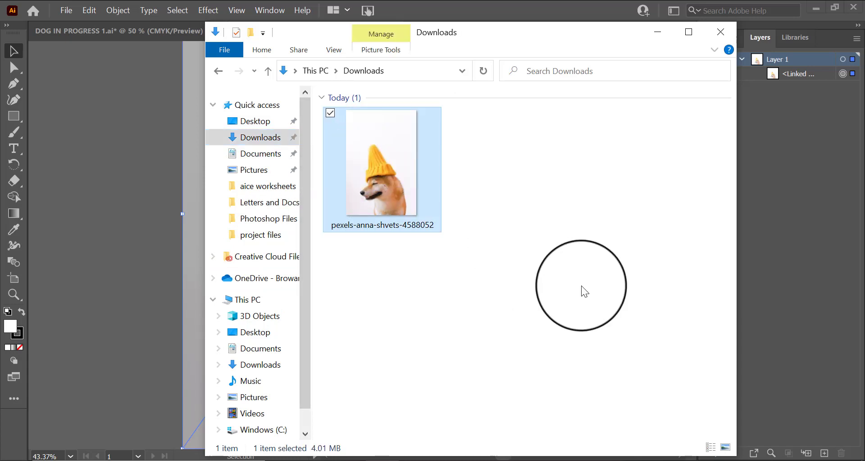
key("Delete")
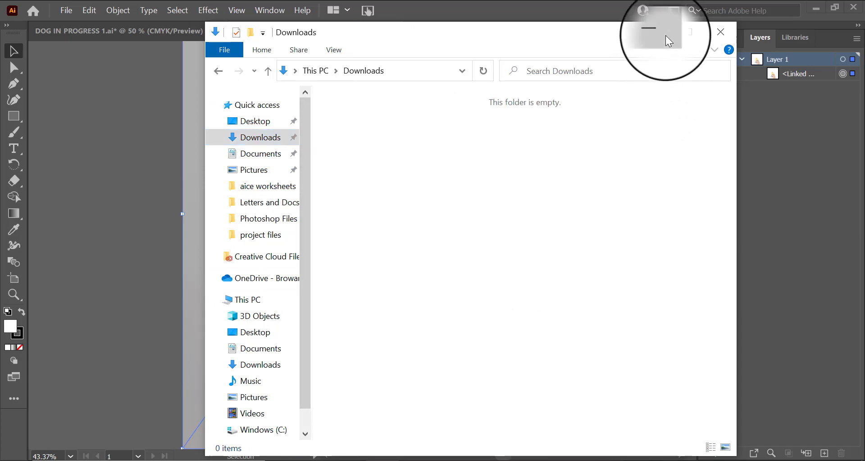
left_click(666, 35)
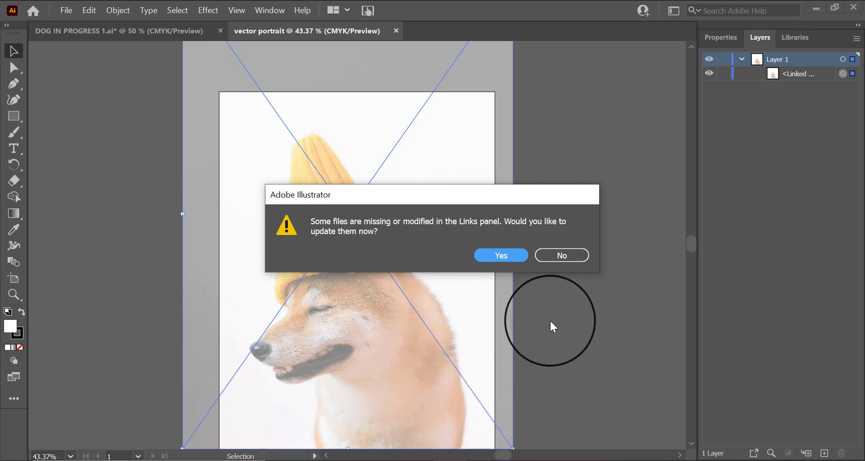
left_click(577, 256)
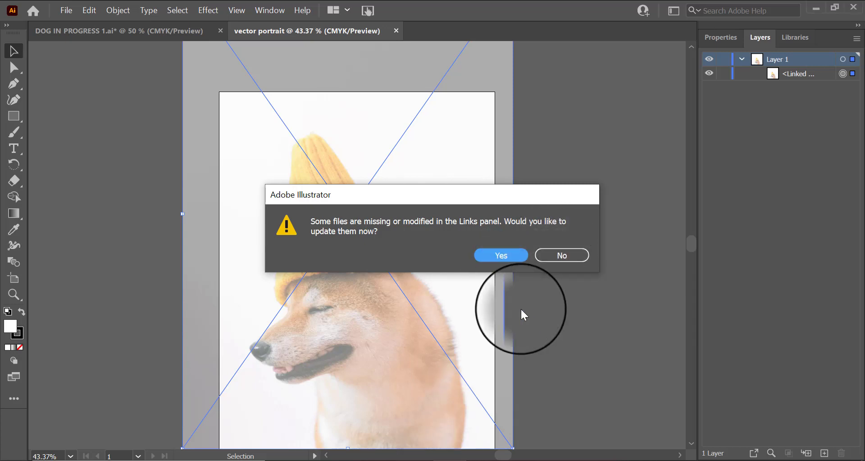
Step: Close File Explorer to return to the document, then collapse and lock Layer 1
left_click(389, 460)
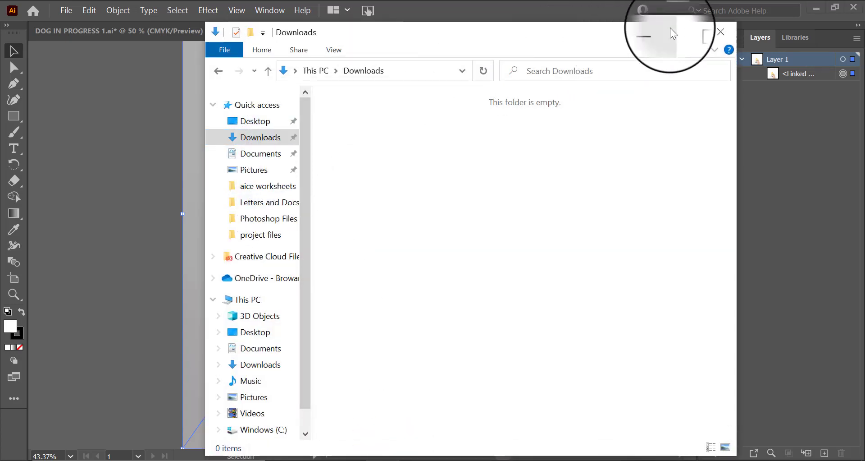
left_click(722, 32)
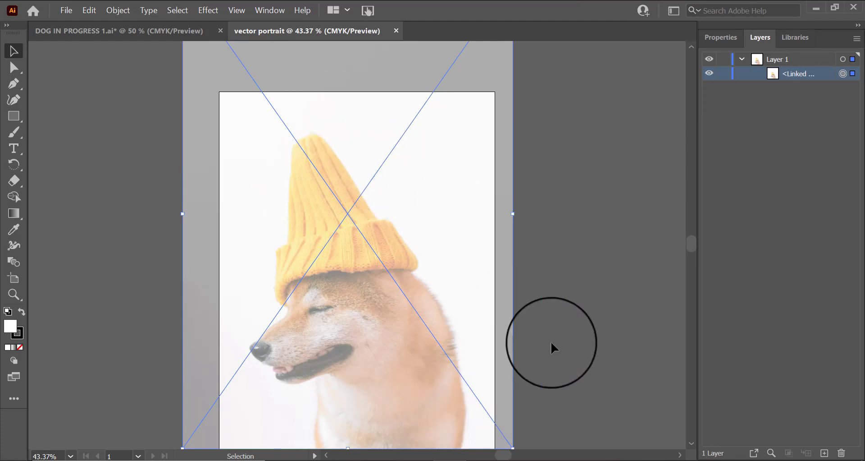
left_click(742, 59)
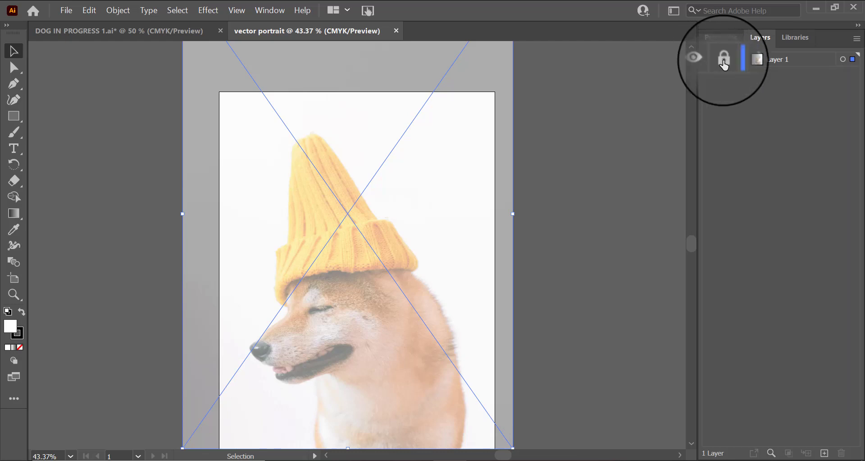
left_click(723, 63)
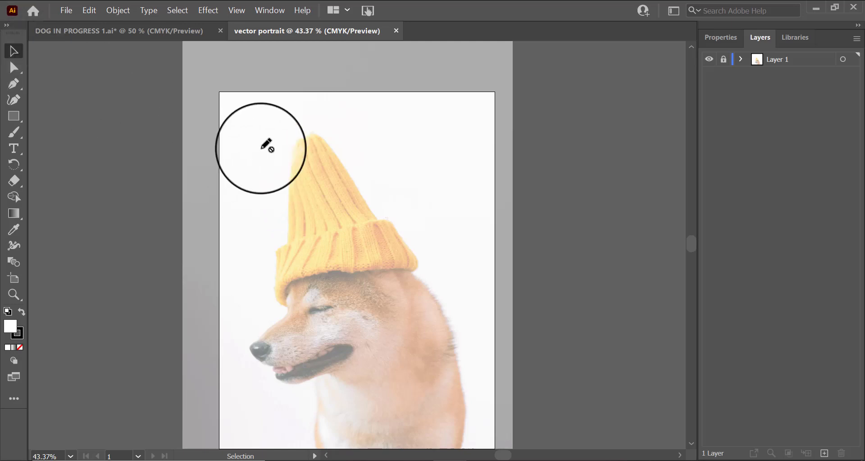
Step: Rename Layer 1 as "image template" and toggle its visibility off and back on
double_click(775, 61)
key("BackSpace")
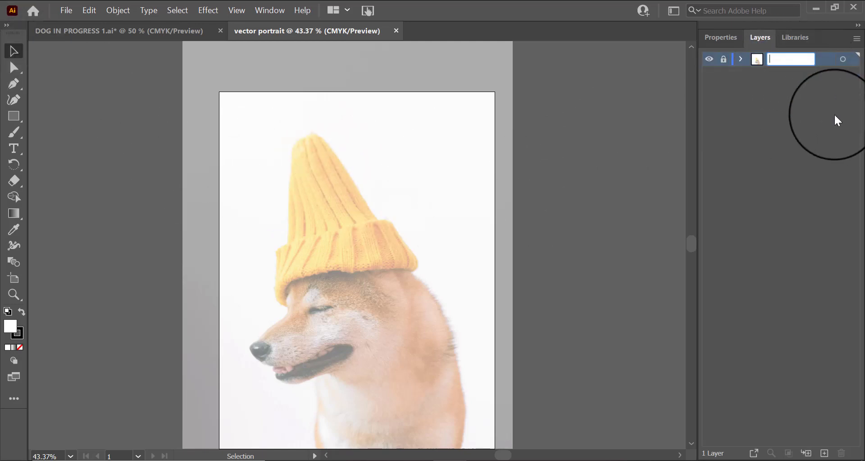
type("image template")
key("Return")
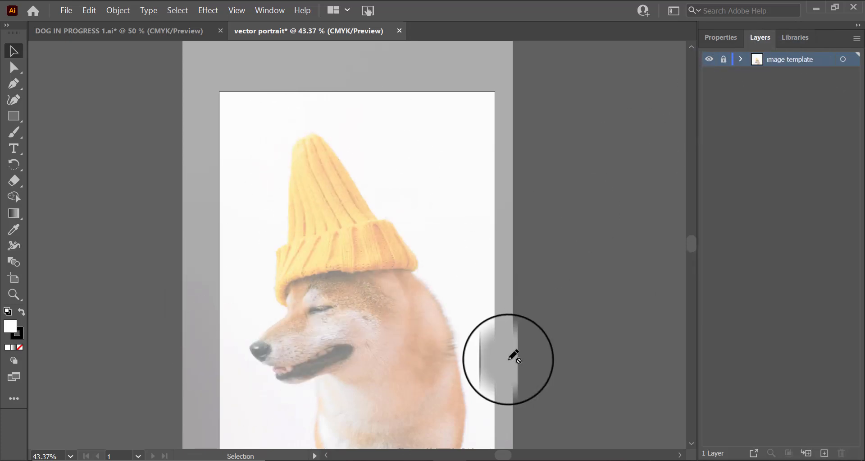
left_click(713, 57)
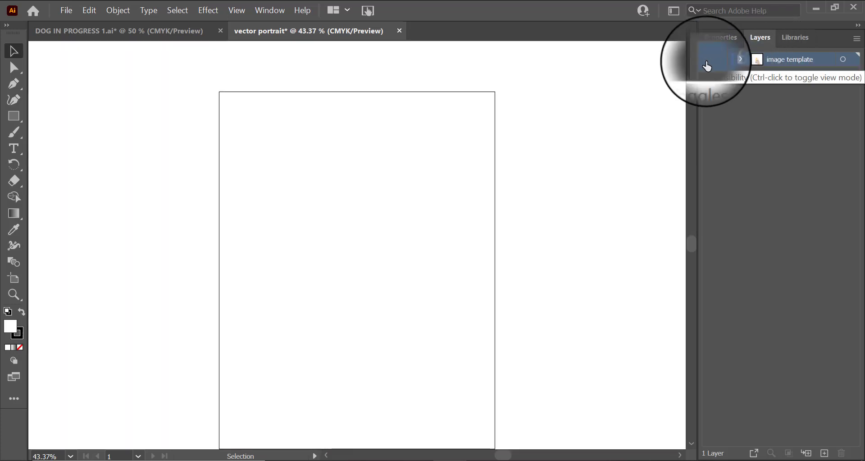
left_click(709, 60)
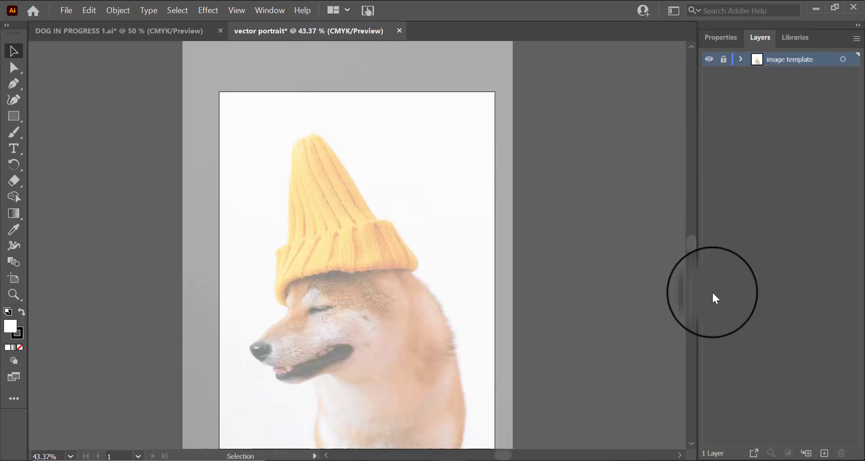
Step: Create a new layer above it named "drawing"
left_click(826, 454)
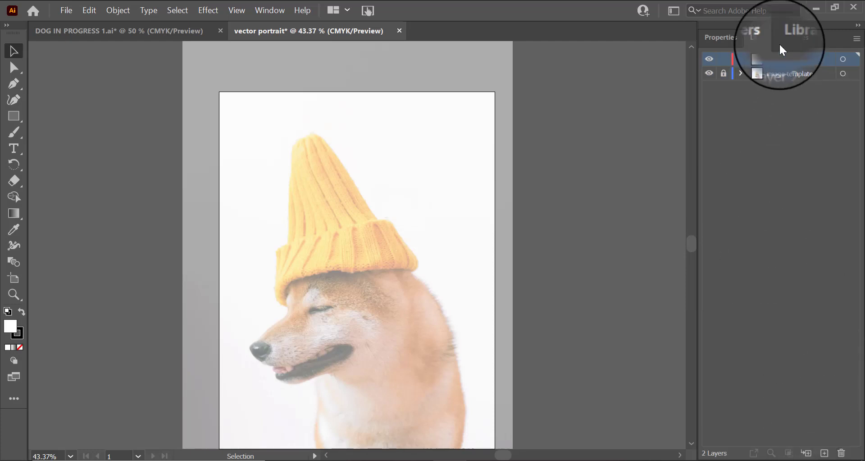
double_click(783, 60)
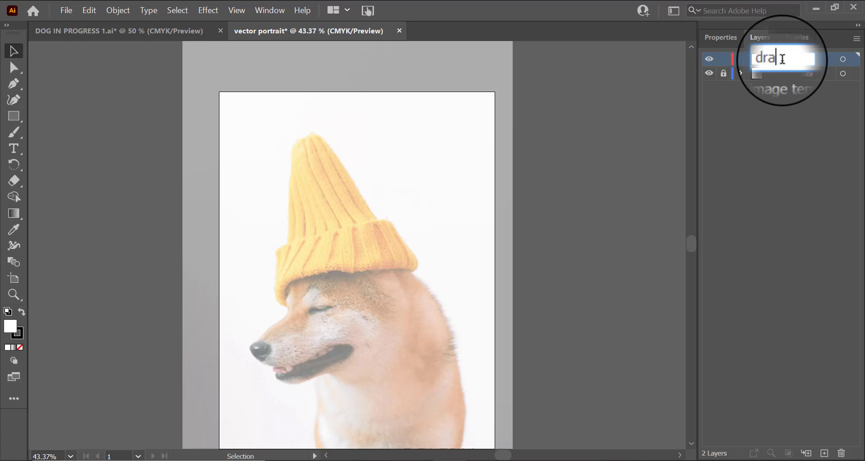
key("Return")
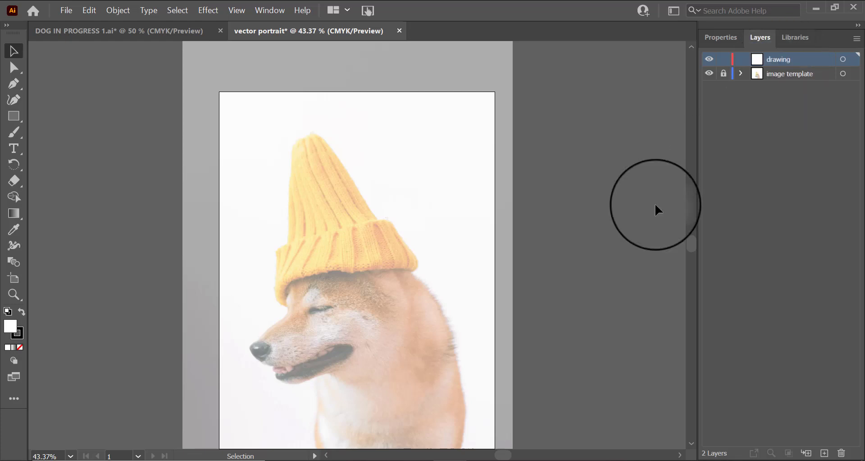
Step: Zoom in and out around the dog's hat and face to inspect the reference photo
scroll(537, 177, "down", 3)
scroll(479, 399, "up", 2)
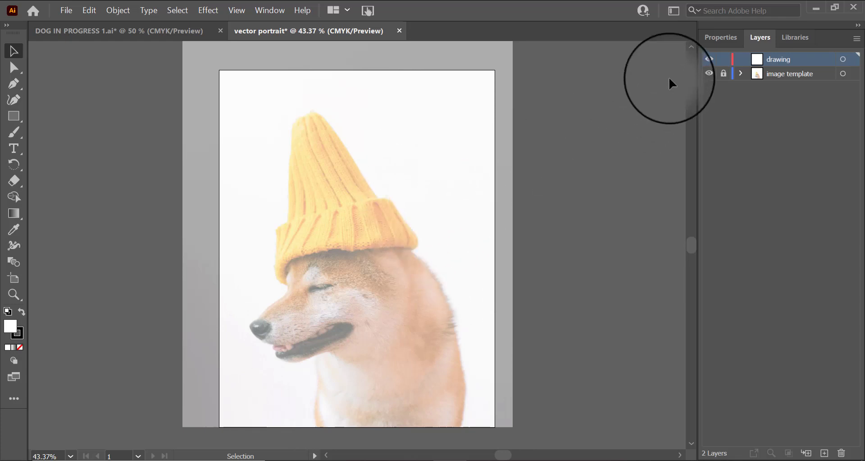
left_click(719, 41)
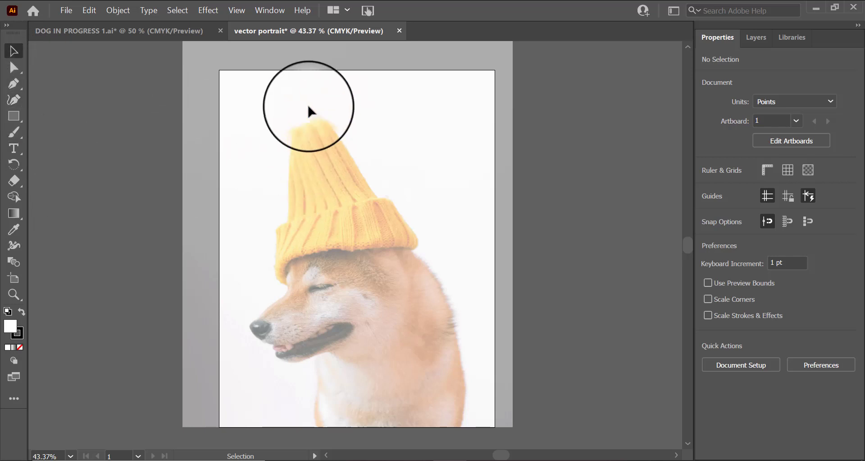
left_click(18, 281)
left_click(14, 296)
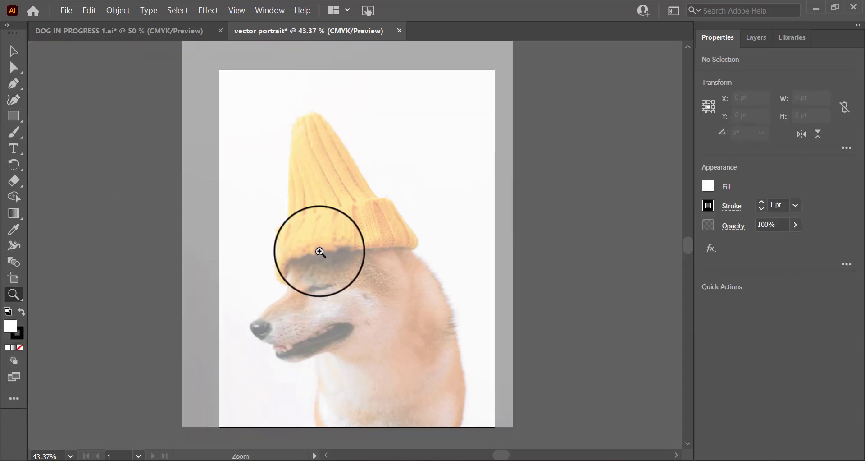
left_click(320, 252)
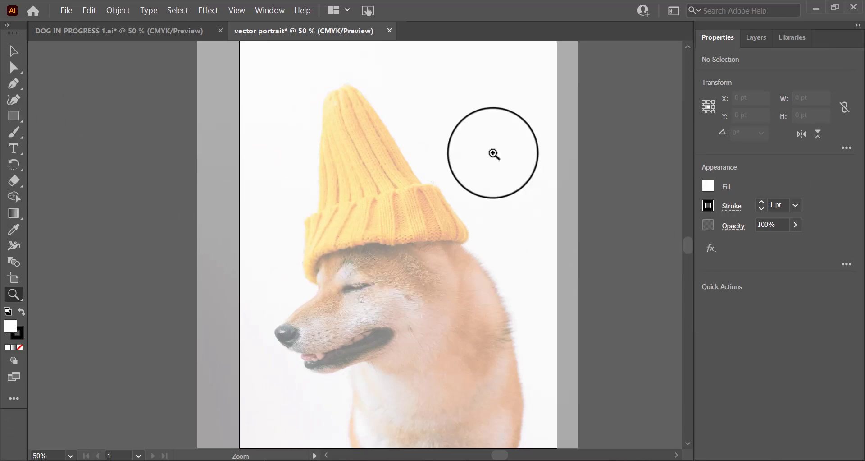
scroll(494, 155, "down", 1)
left_click(516, 211)
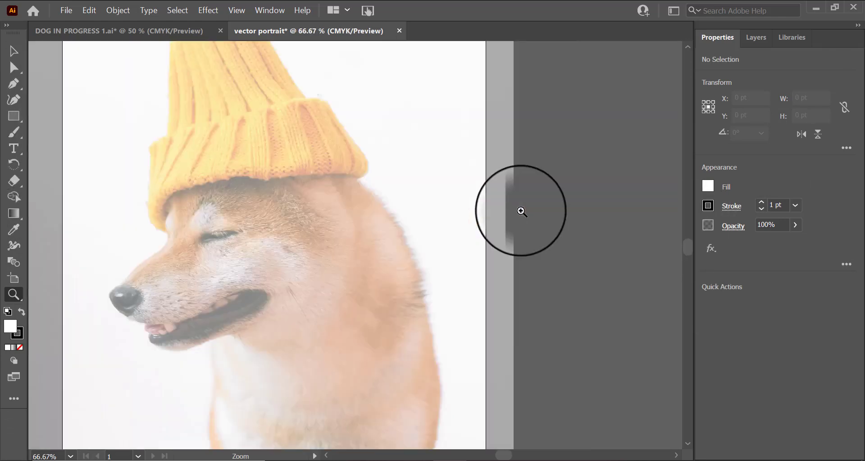
scroll(311, 163, "up", 3)
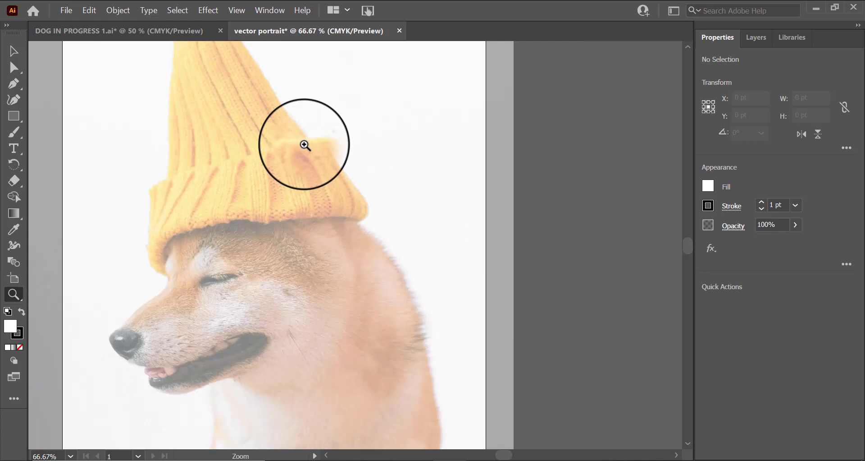
scroll(305, 232, "down", 2)
scroll(216, 301, "down", 2)
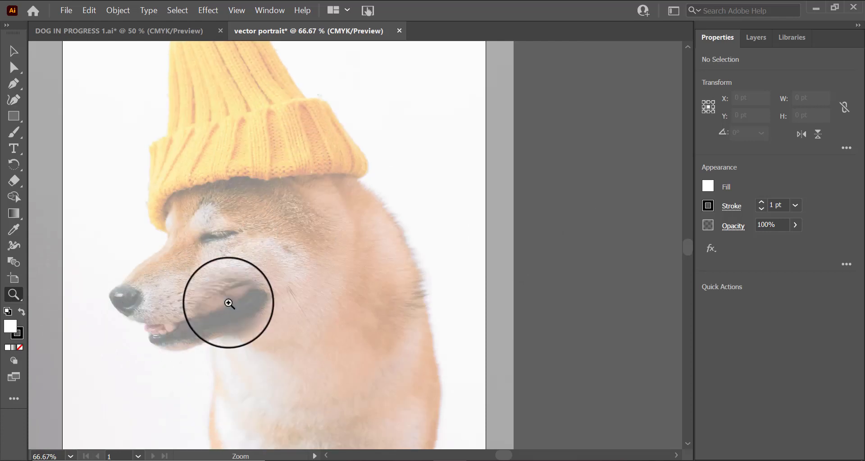
left_click(286, 289, "alt")
scroll(336, 338, "up", 3)
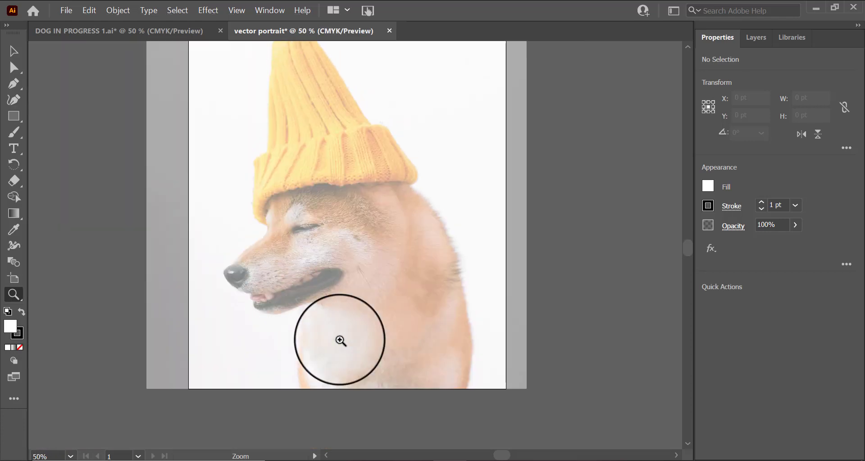
scroll(341, 340, "up", 1)
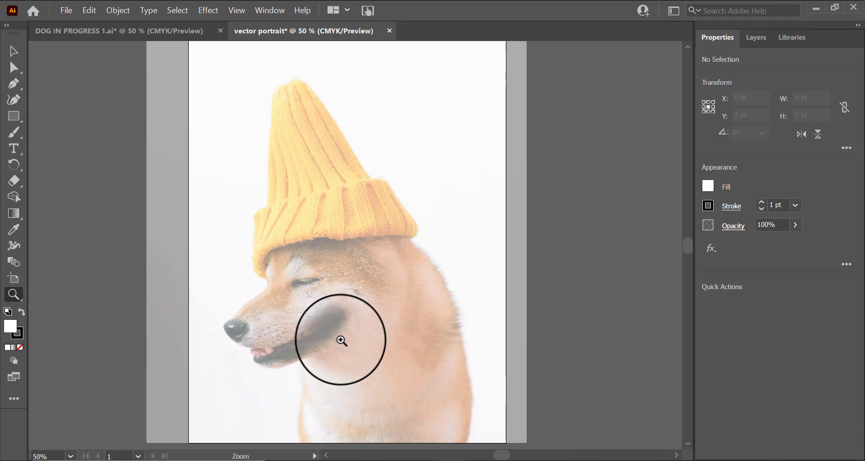
Step: Try tracing the hat's left edge with the Curvature tool, then undo the attempt
left_click(15, 85)
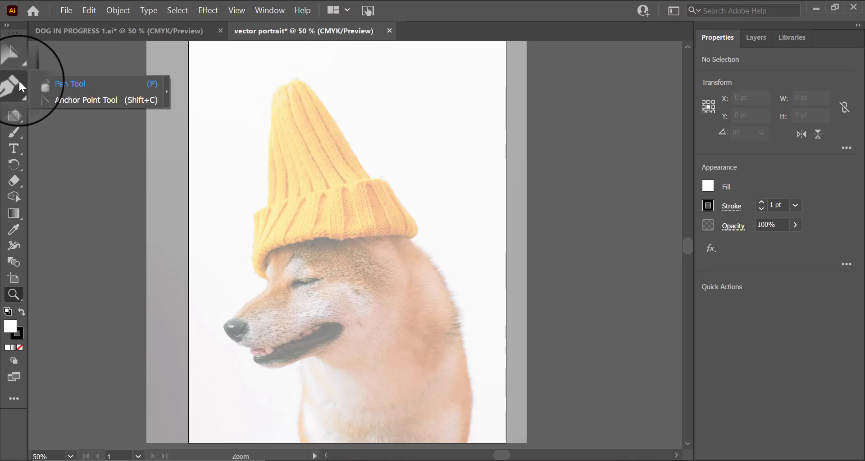
left_click(19, 100)
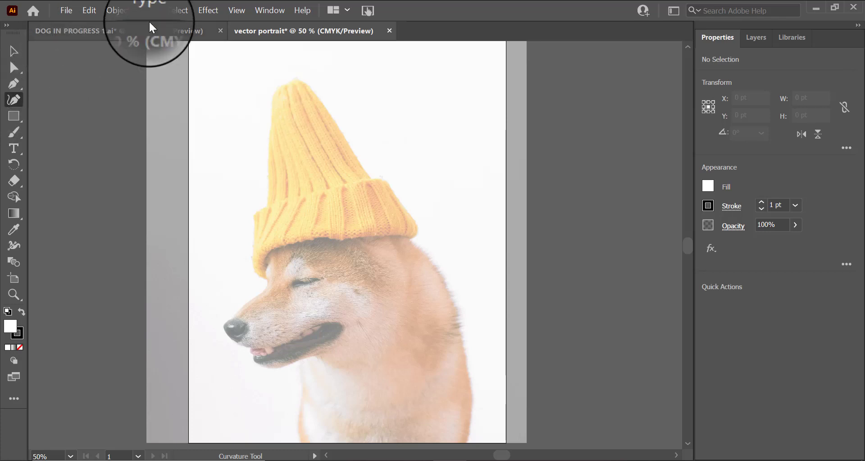
left_click(282, 82)
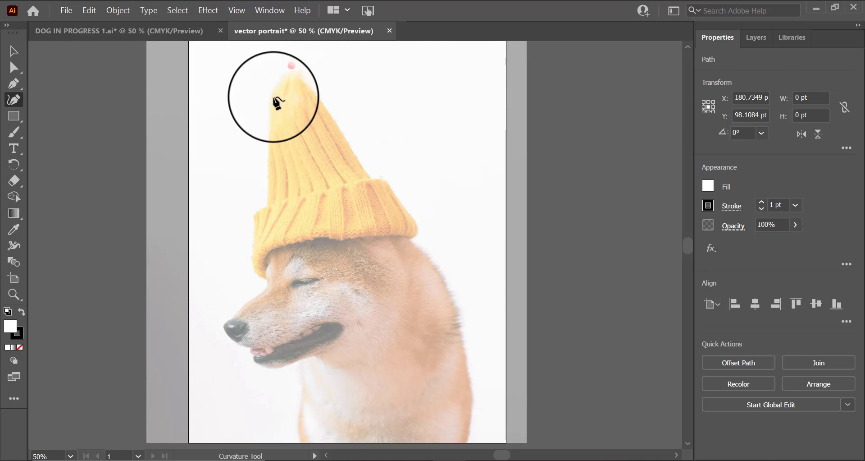
left_click(273, 97)
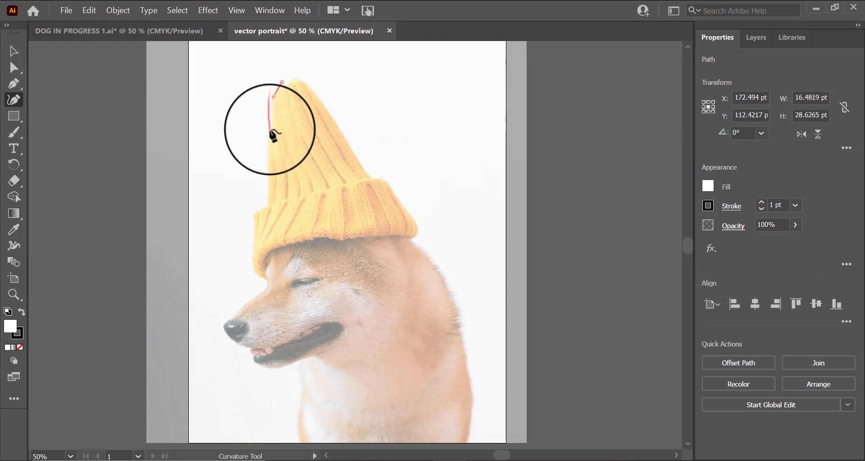
left_click(270, 130)
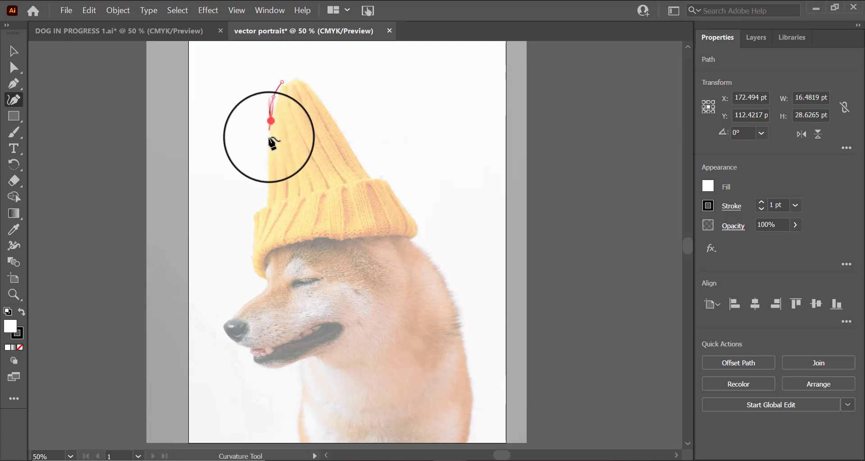
left_click(269, 172)
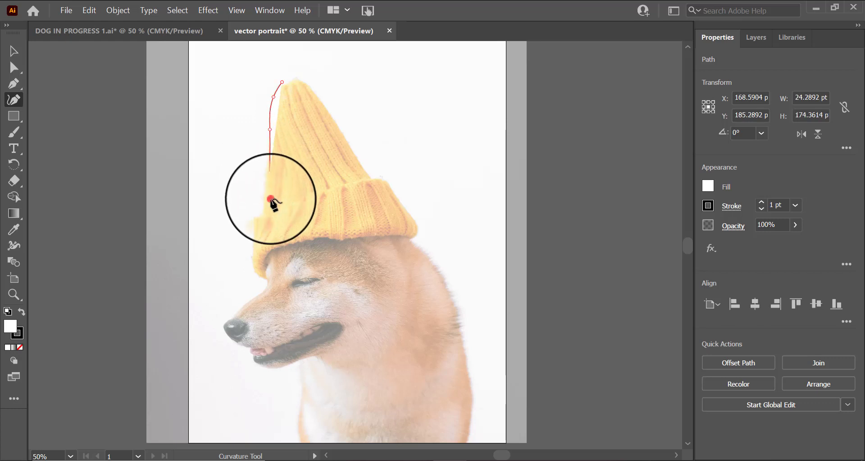
left_click(271, 195)
double_click(270, 200)
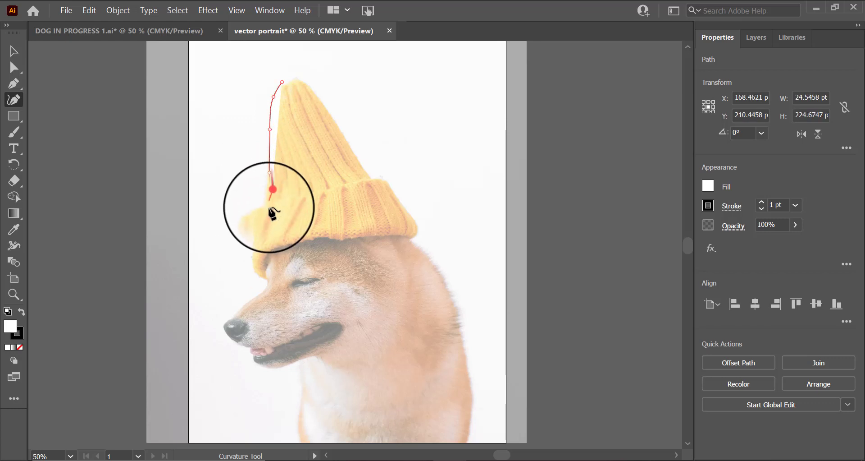
left_click(258, 210)
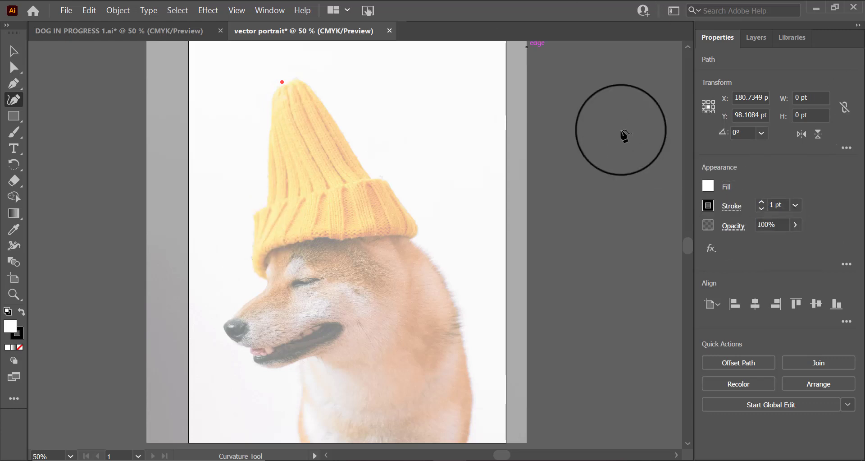
key("ctrl+z")
Step: Set the fill to none and the stroke weight to 2 pt
left_click(710, 189)
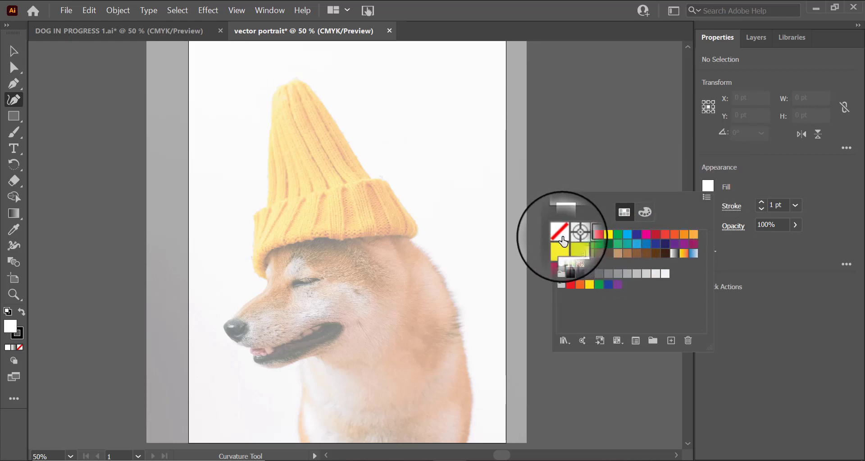
left_click(791, 179)
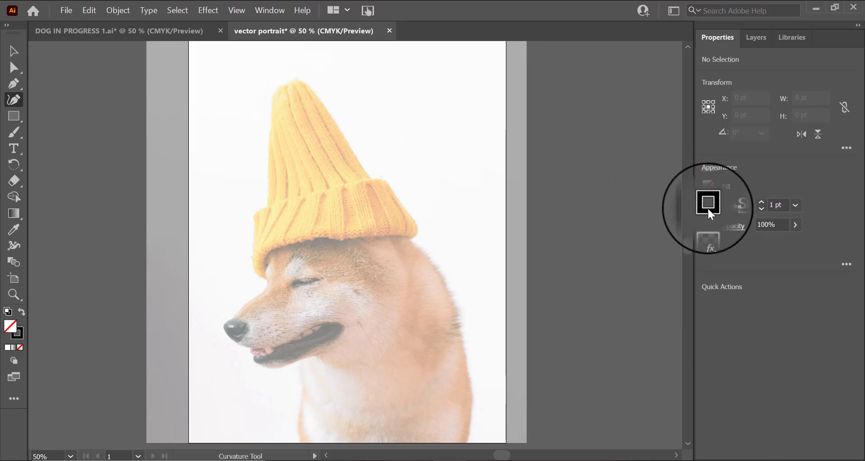
left_click(796, 206)
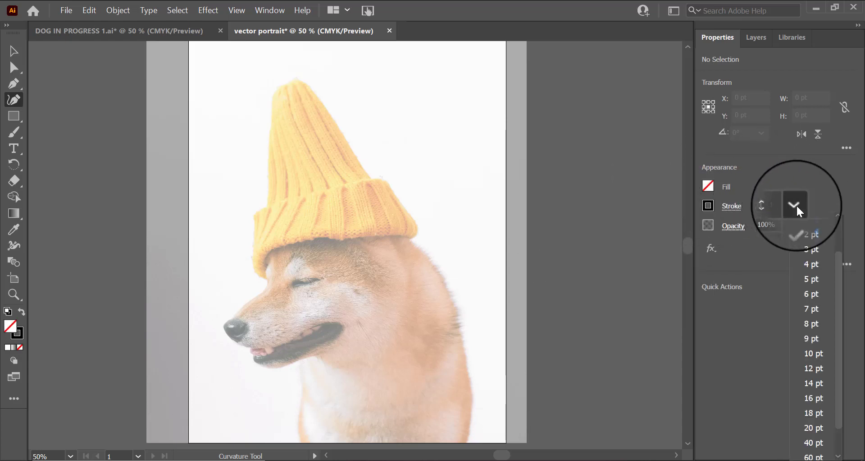
left_click(810, 234)
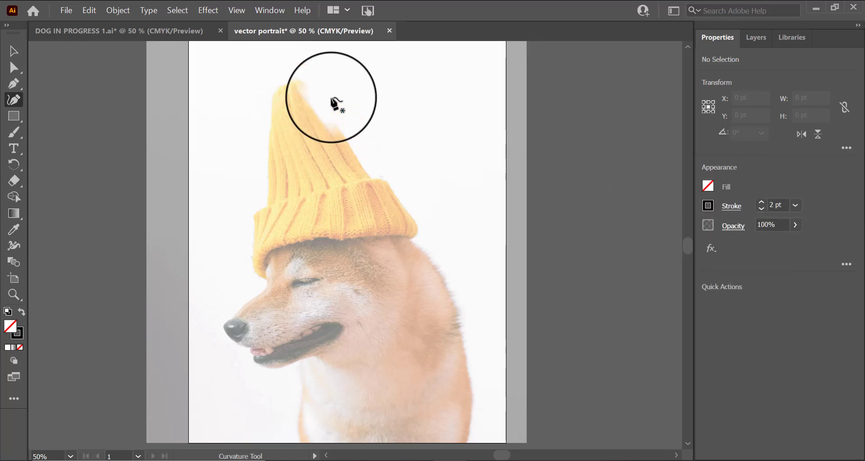
Step: Trace the hat's full outline with the Curvature tool, closing the path back at its tip
left_click(282, 83)
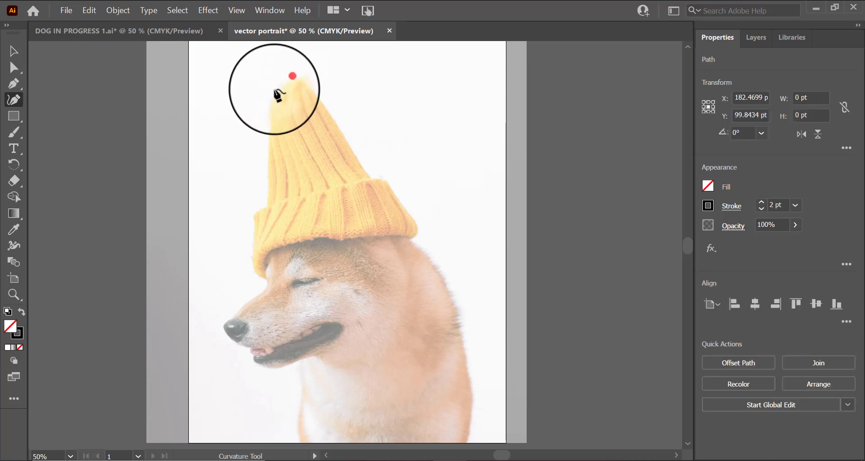
left_click(274, 122)
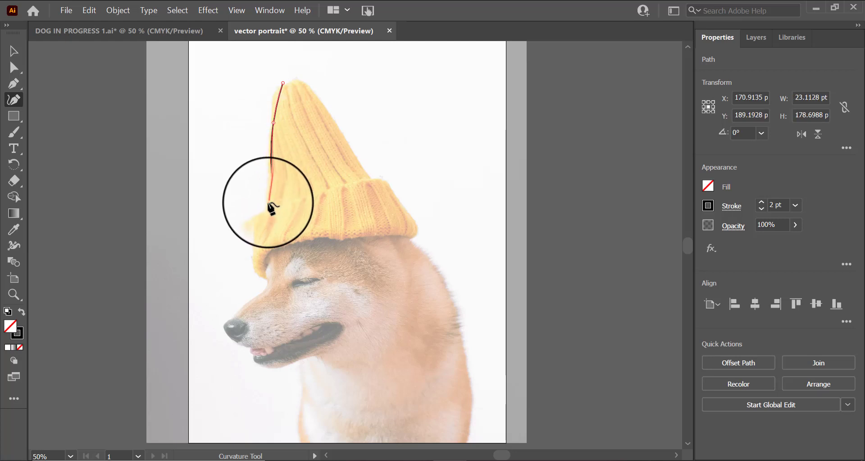
left_click(280, 191)
left_click(257, 213)
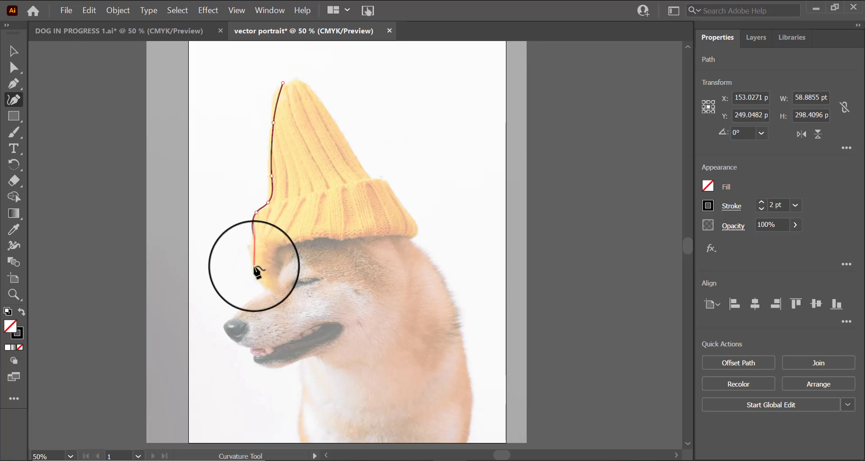
left_click(265, 291)
left_click(263, 258)
left_click(272, 248)
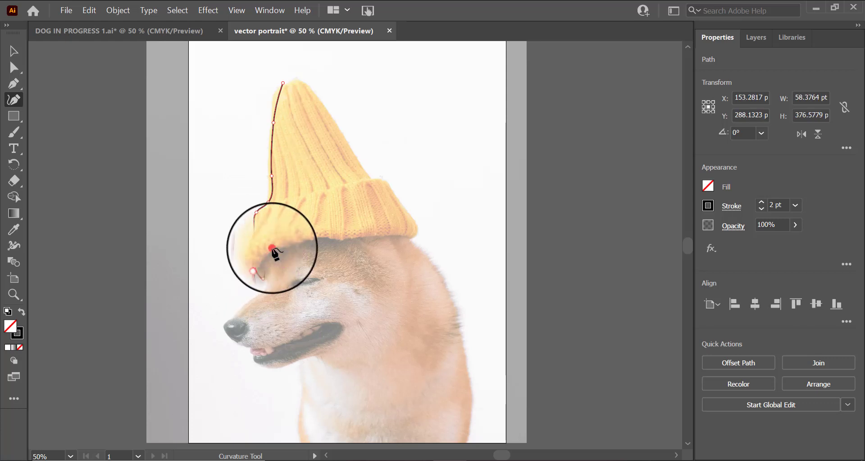
left_click(302, 242)
left_click(334, 240)
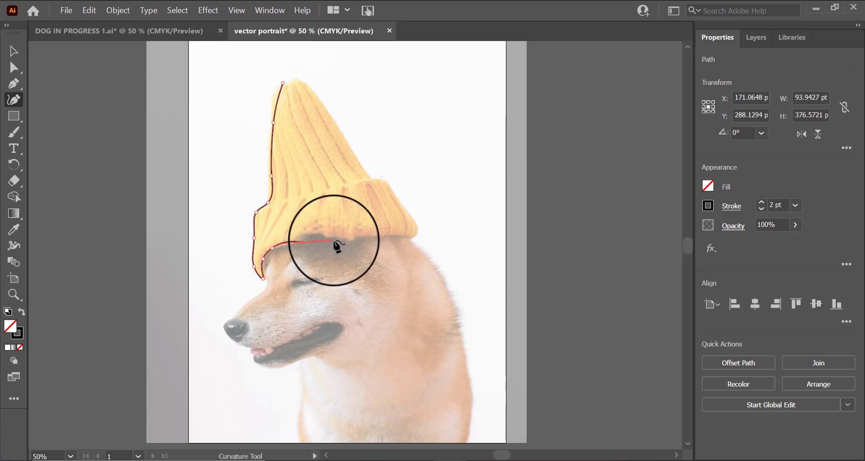
left_click(356, 239)
left_click(411, 255)
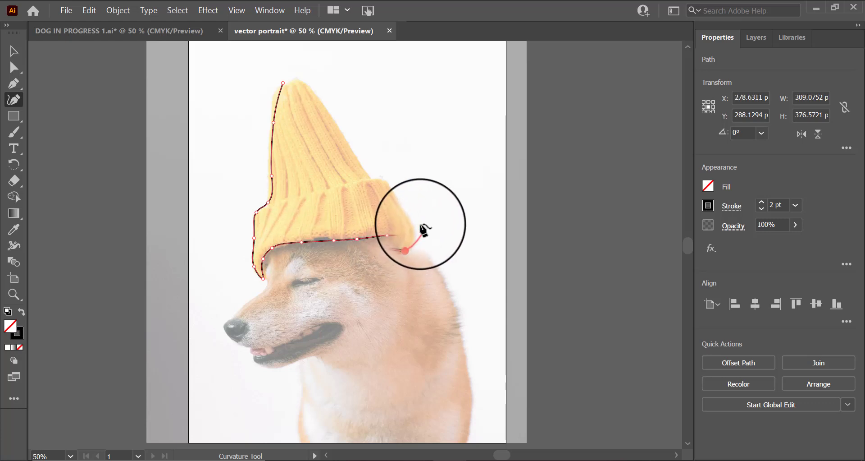
left_click(416, 220)
left_click(400, 200)
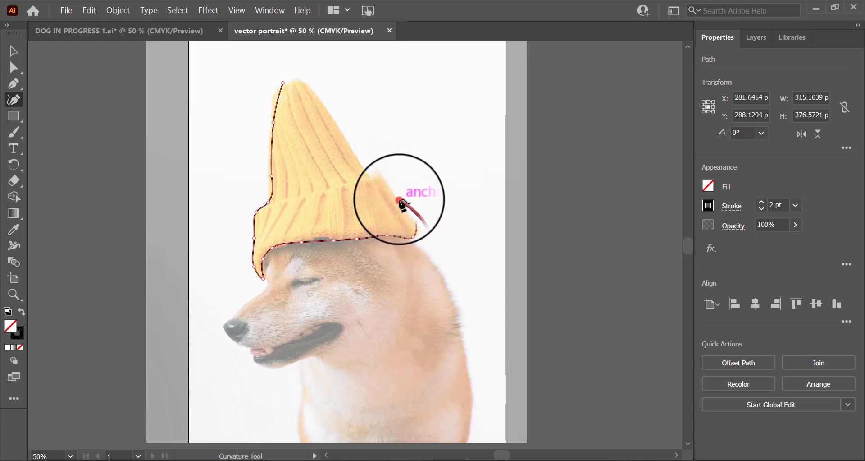
left_click(404, 189)
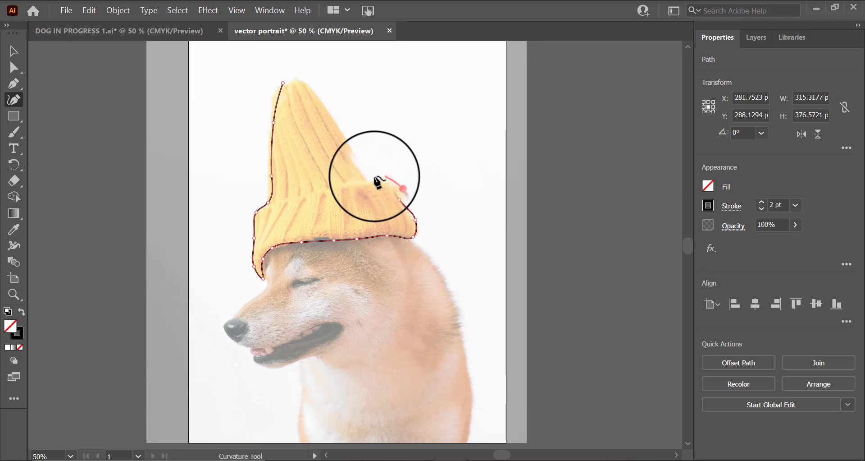
left_click(373, 177)
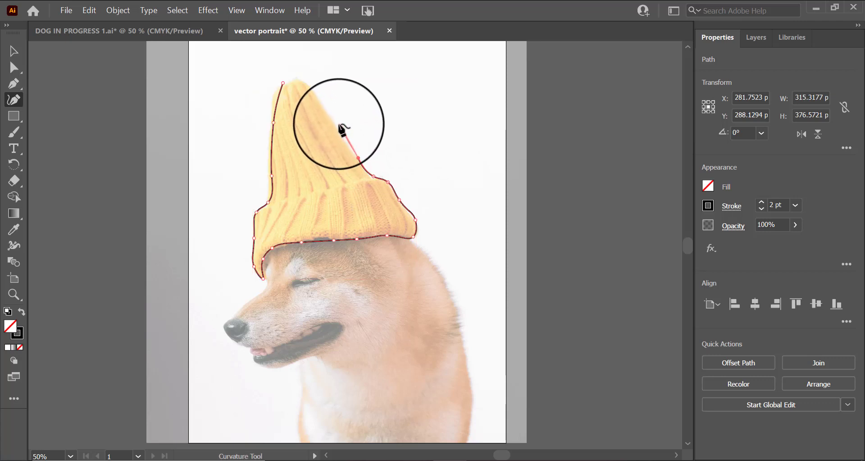
left_click(321, 103)
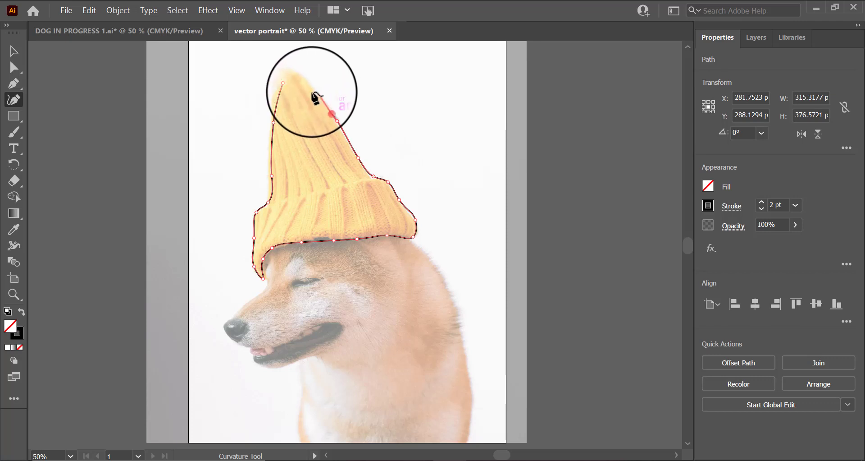
left_click(302, 82)
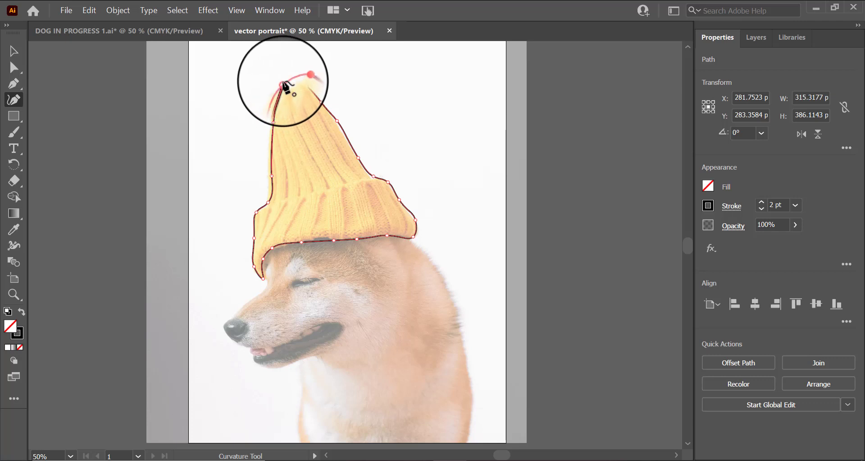
left_click(283, 84)
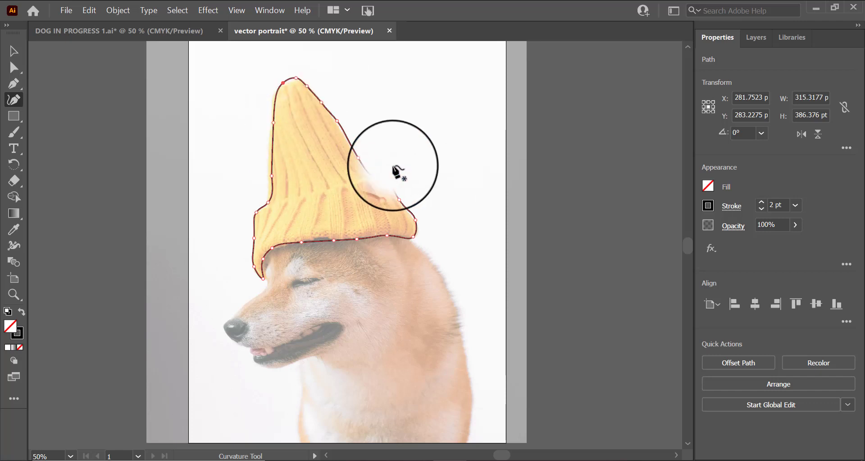
Step: Fill the hat path with a yellow swatch, then undo the fill
left_click(711, 183)
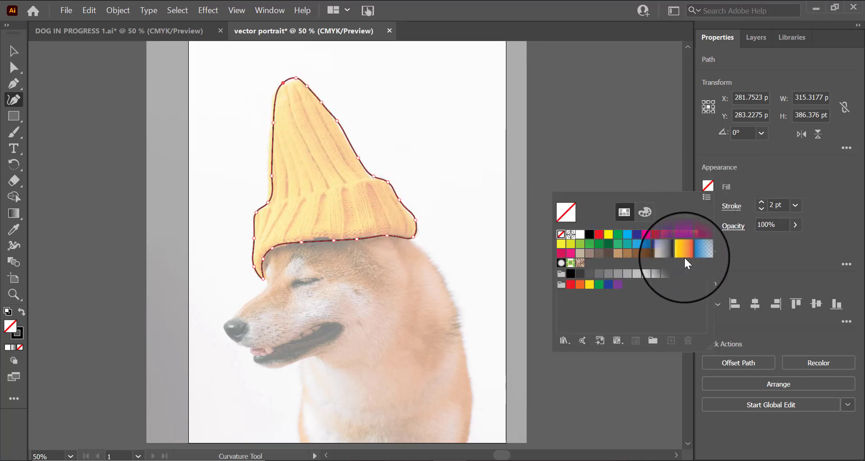
left_click(562, 244)
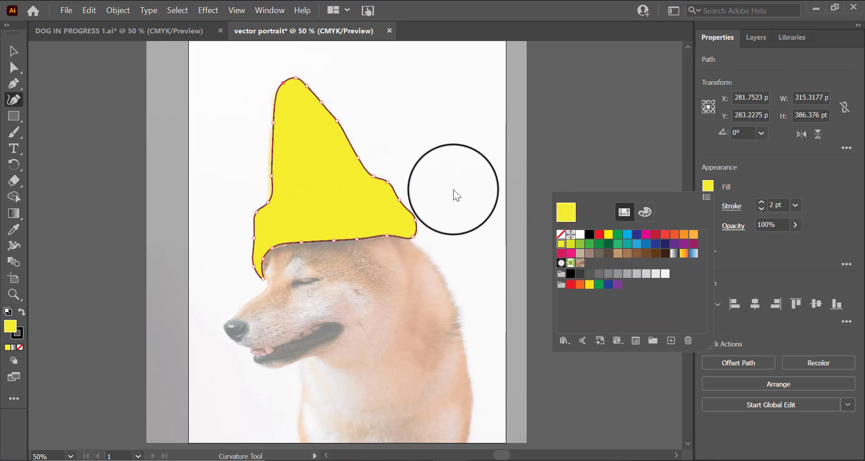
key("ctrl+z")
key("ctrl+z")
key("ctrl+z")
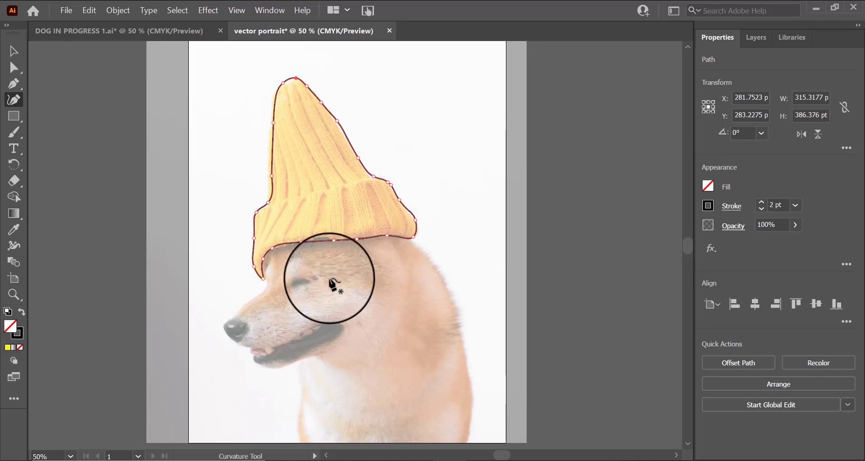
Step: Start a new Curvature path below the hat brim and trace the dog's face profile around the nose and down the chest
left_click(269, 255)
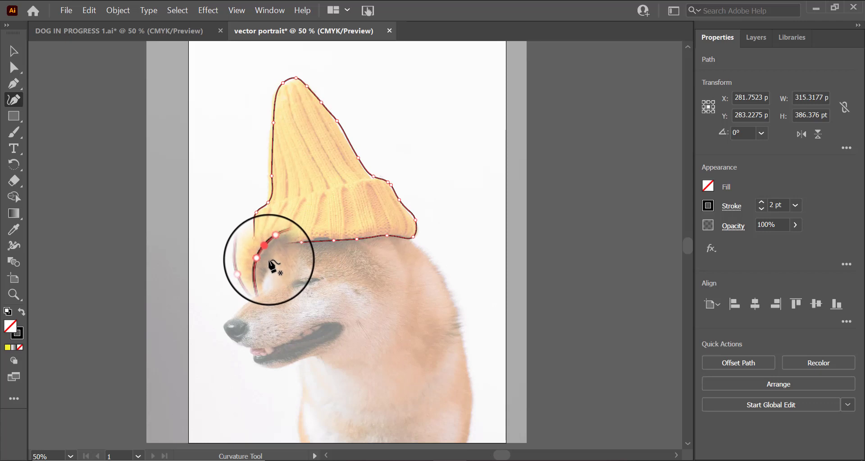
key("ctrl+z")
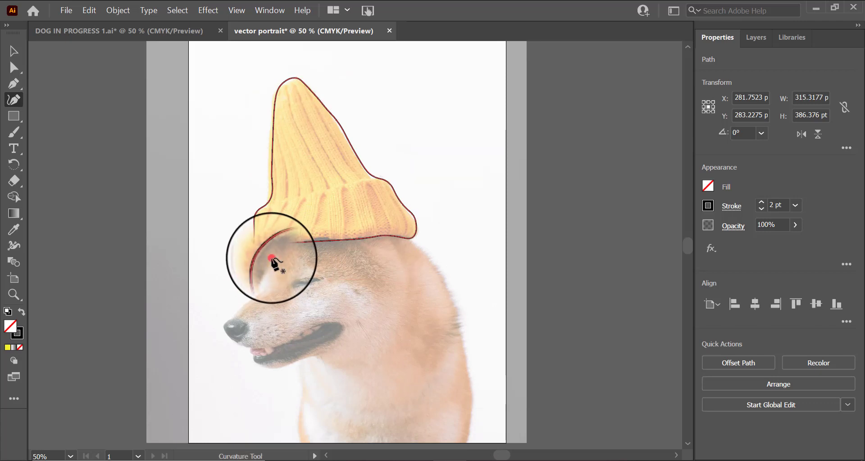
left_click(272, 258)
left_click(266, 269)
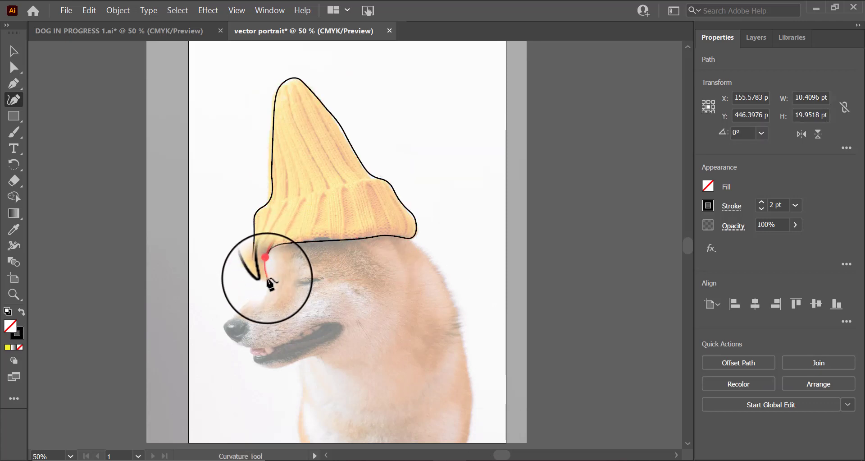
left_click(270, 280)
left_click(269, 291)
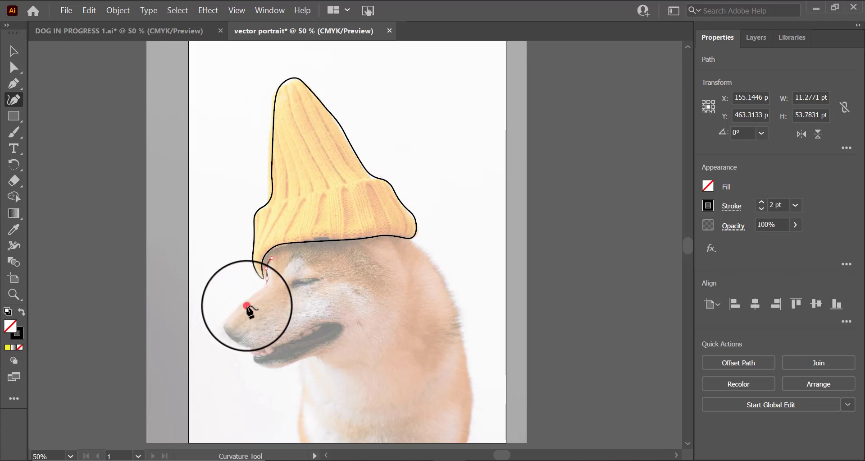
left_click(251, 293)
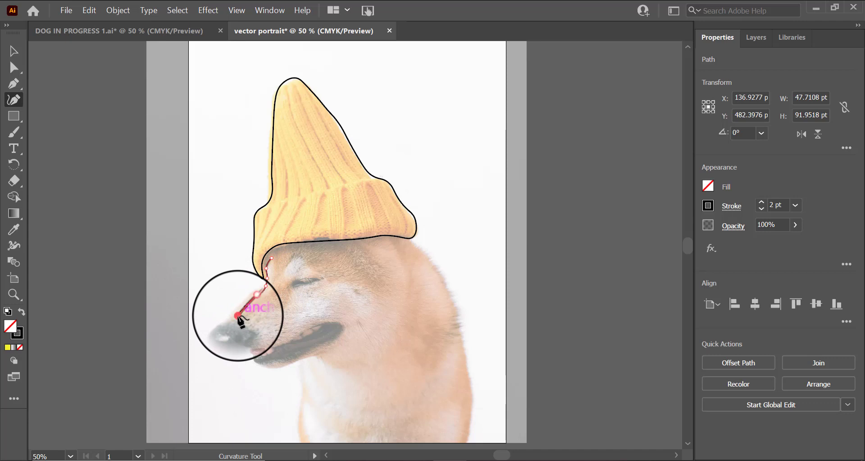
left_click(237, 316)
left_click(224, 309)
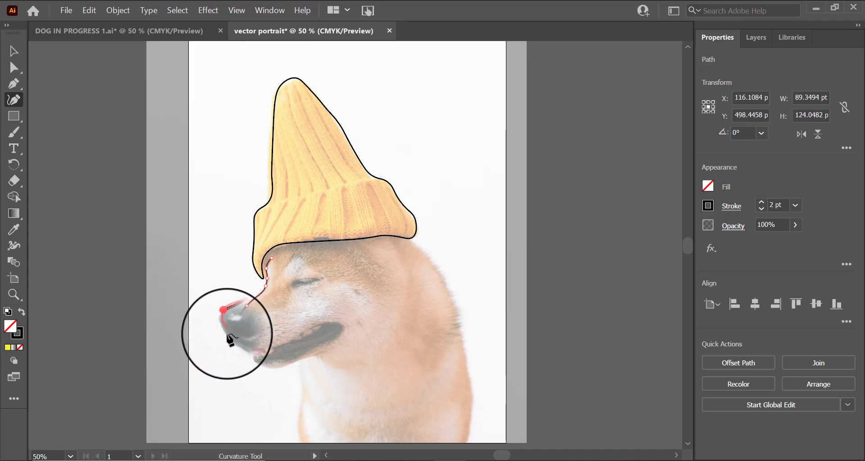
left_click(229, 334)
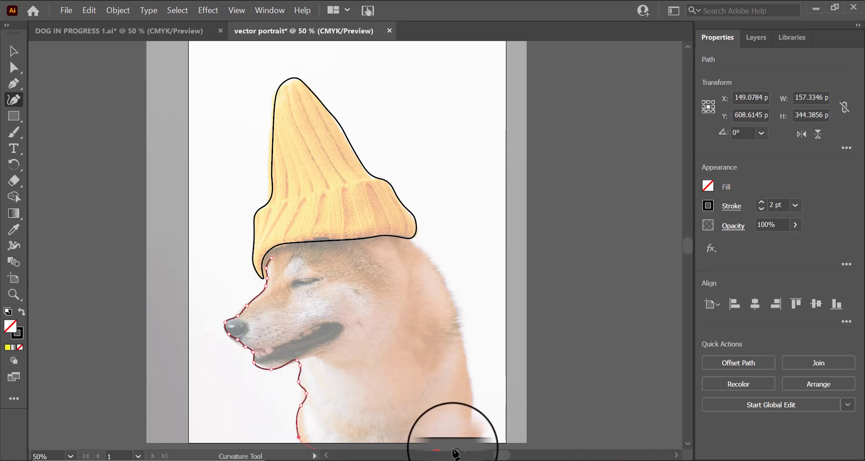
left_click(463, 442)
Step: Continue the head path up the back of the neck and along the hat brim, closing it at its start
scroll(464, 448, "down", 2)
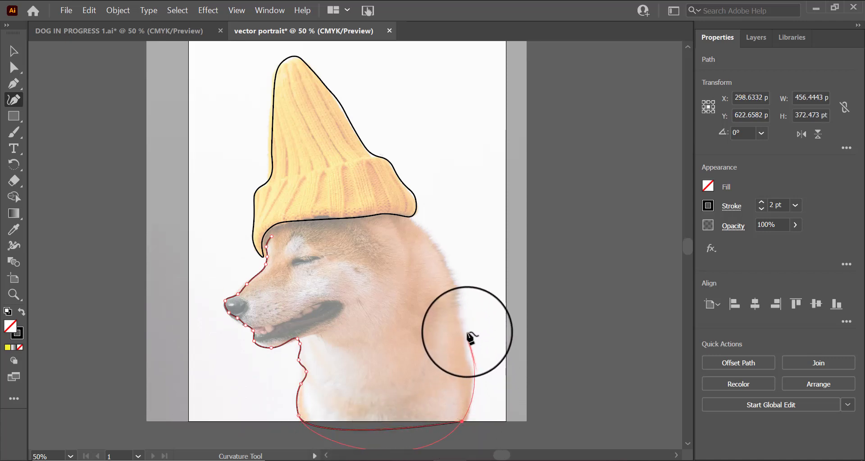
left_click(464, 315)
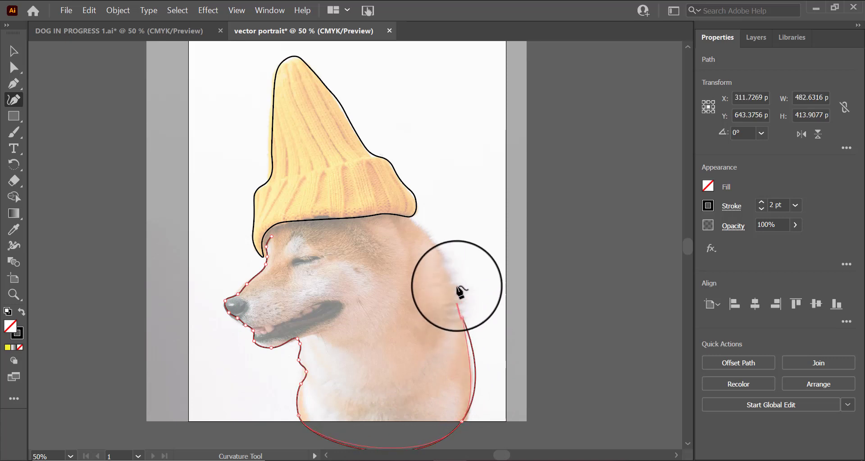
left_click(449, 268)
left_click(424, 232)
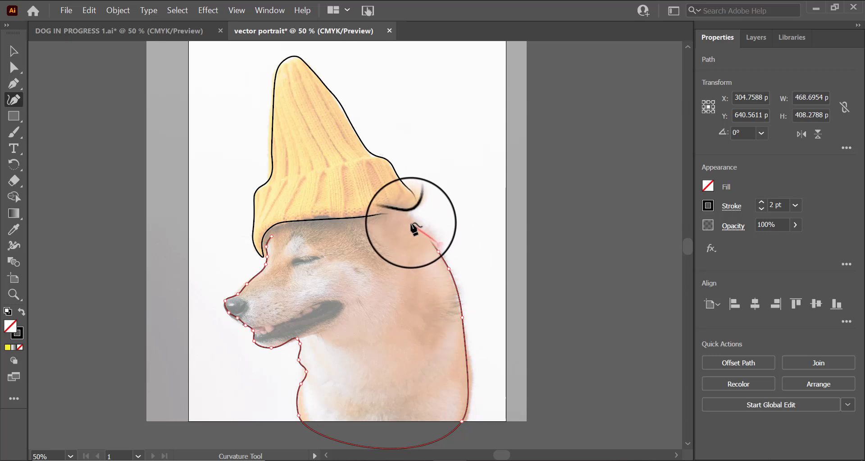
left_click(407, 220)
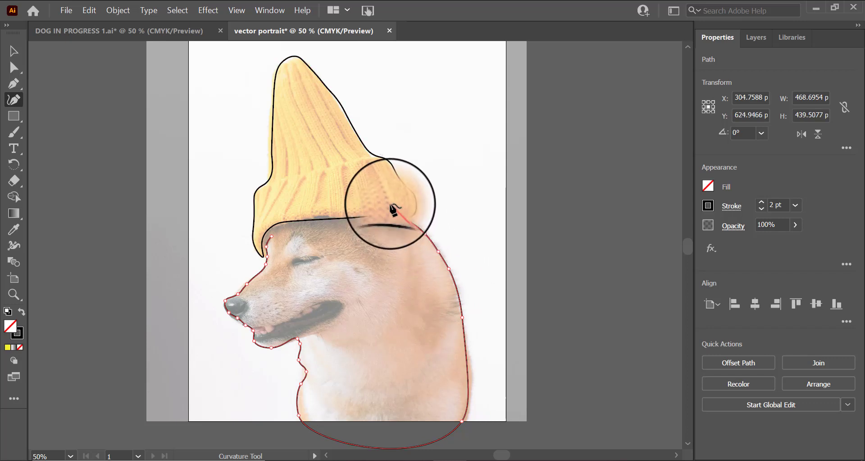
left_click(395, 206)
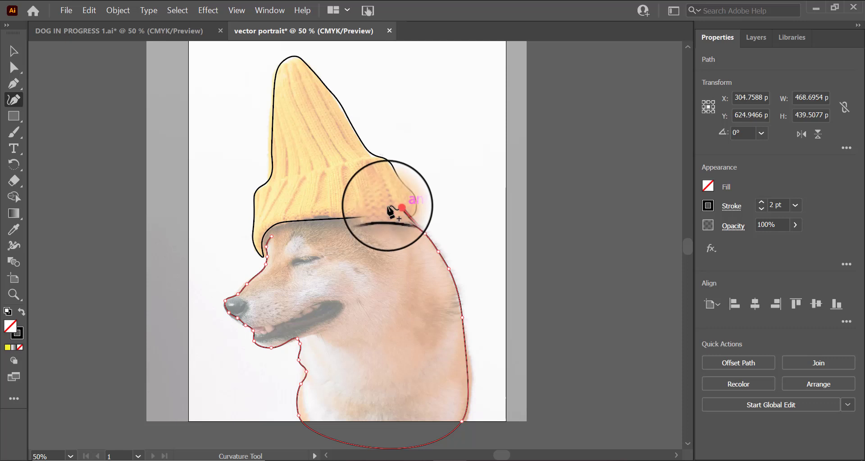
left_click(349, 206)
left_click(274, 221)
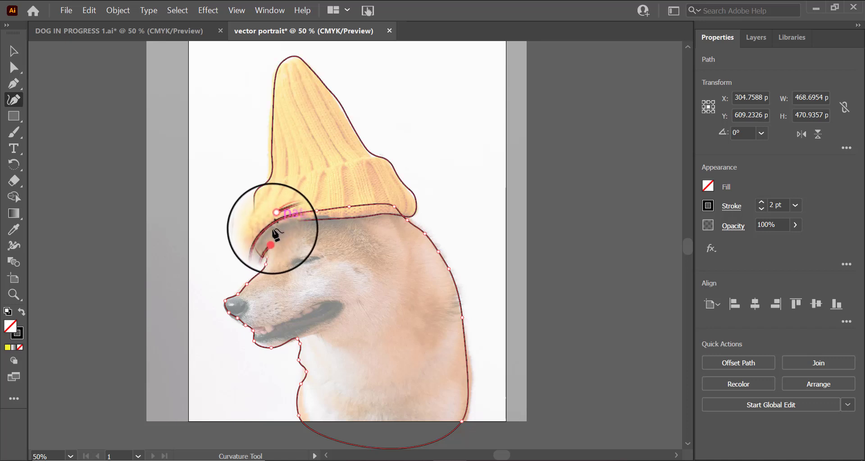
key("ctrl+z")
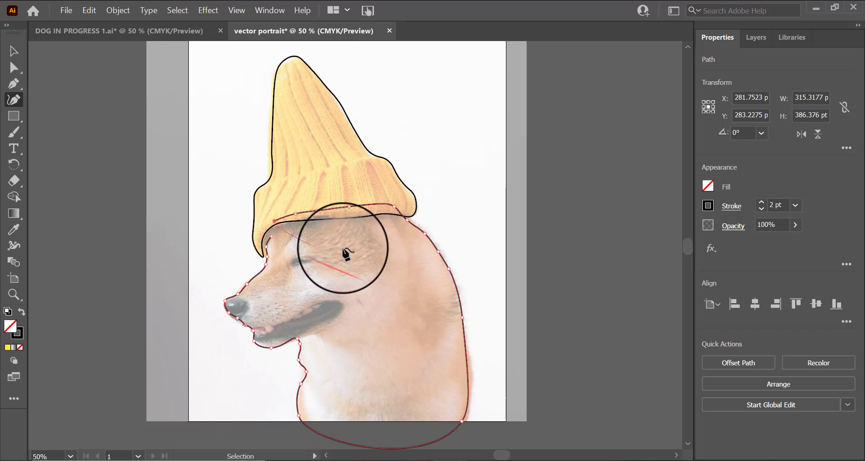
left_click(261, 256)
left_click(272, 235)
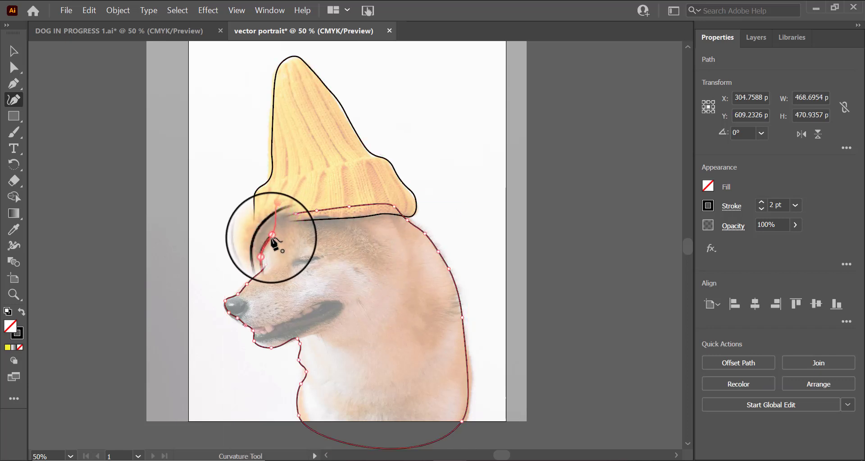
left_click(274, 220)
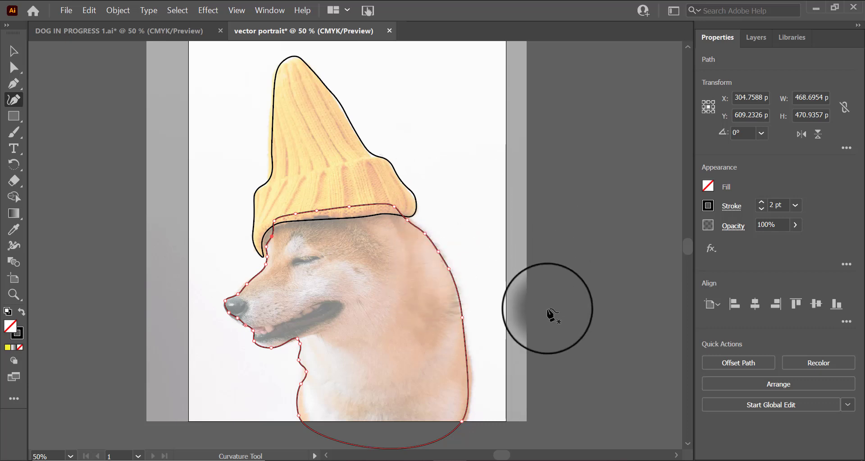
Step: Open the Layers panel
scroll(538, 311, "down", 2)
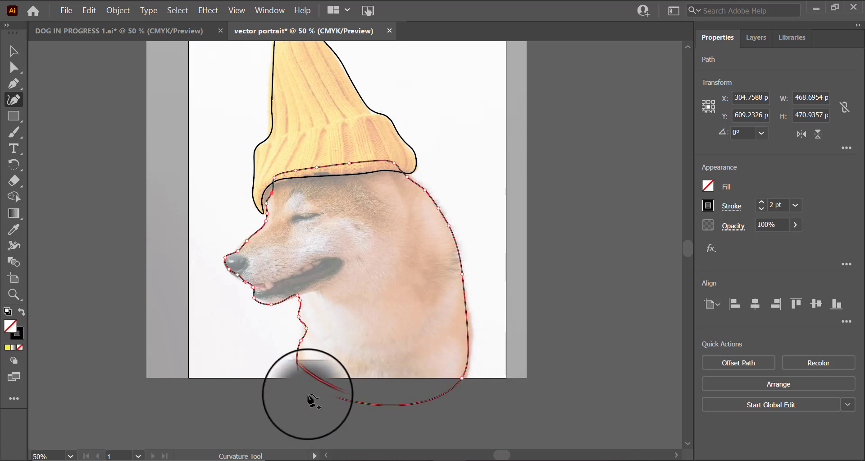
scroll(428, 401, "up", 1)
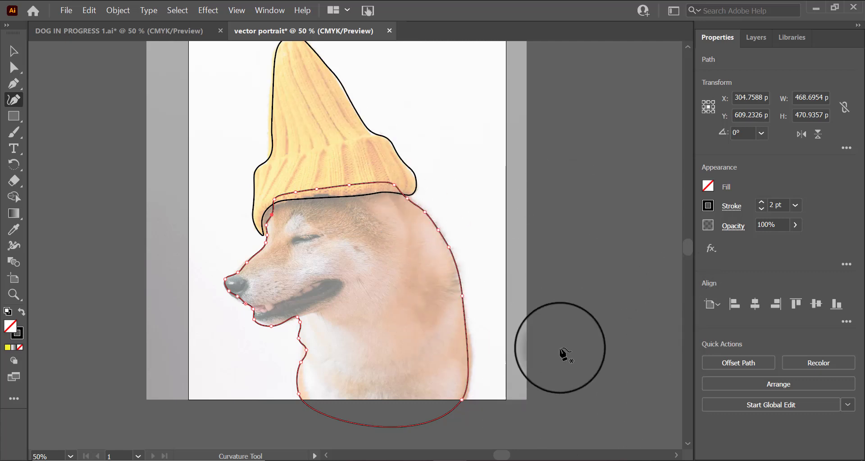
scroll(548, 272, "up", 2)
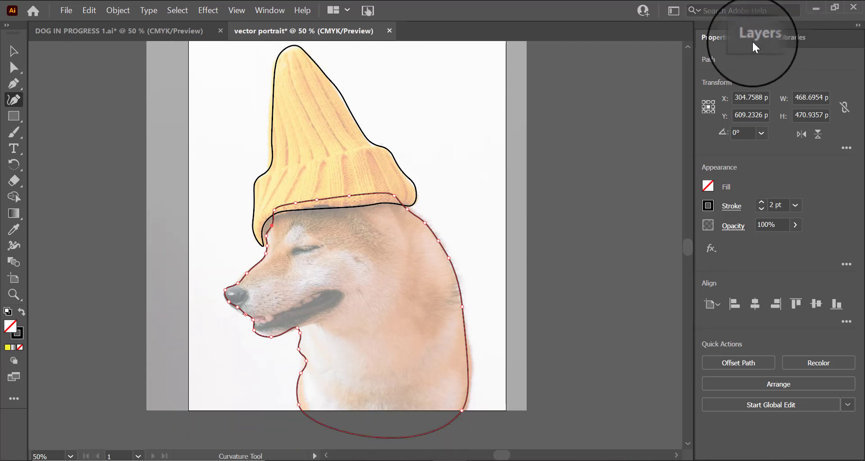
left_click(754, 39)
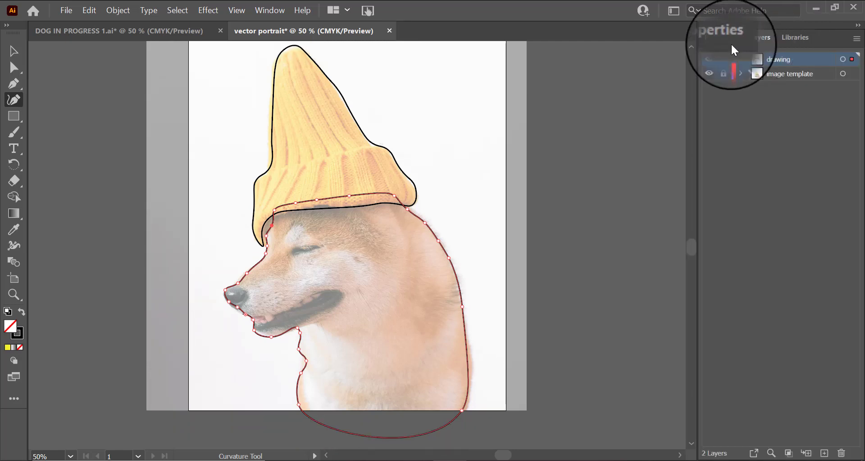
Step: Hide the reference photo layer to review the outlines, deselect everything, and show the photo again
left_click(709, 73)
left_click(14, 51)
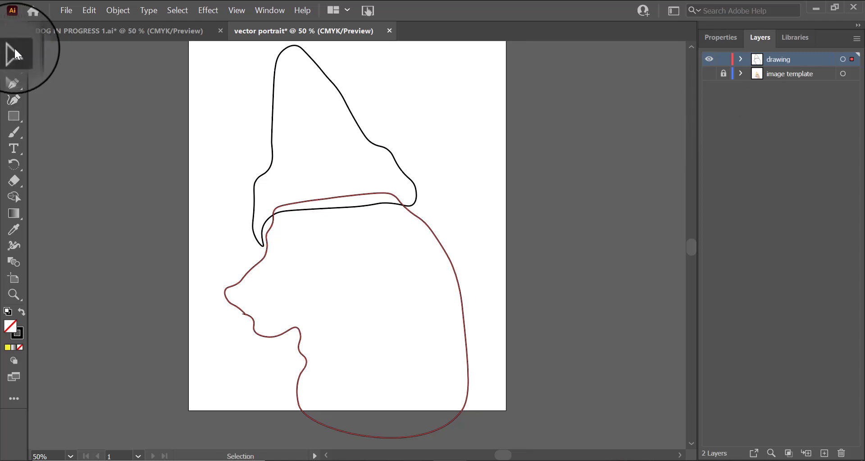
left_click(149, 129)
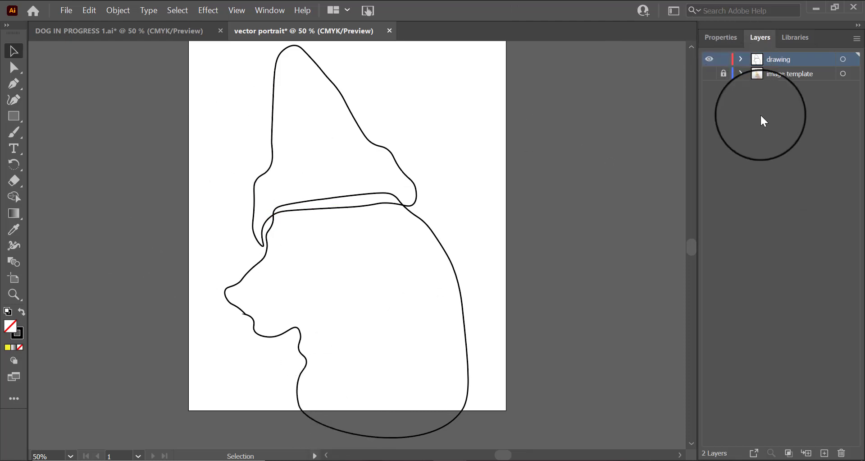
left_click(709, 73)
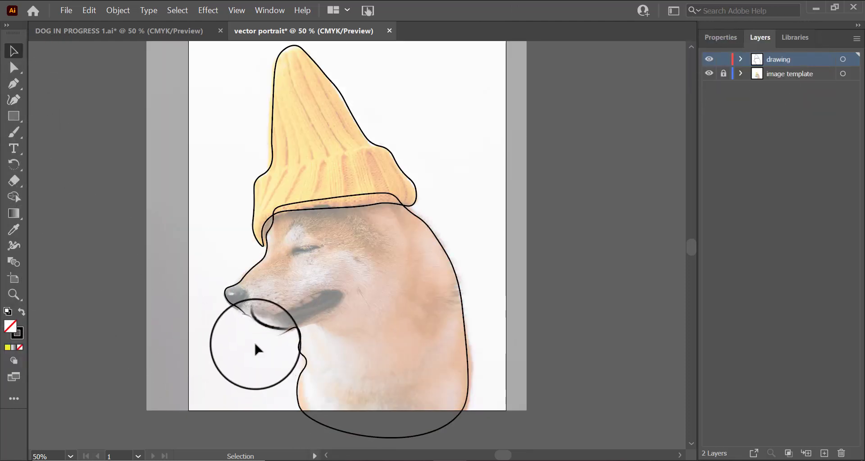
Step: Trace the dog's closed eye as a closed almond-shaped Curvature path on the drawing layer
left_click(15, 298)
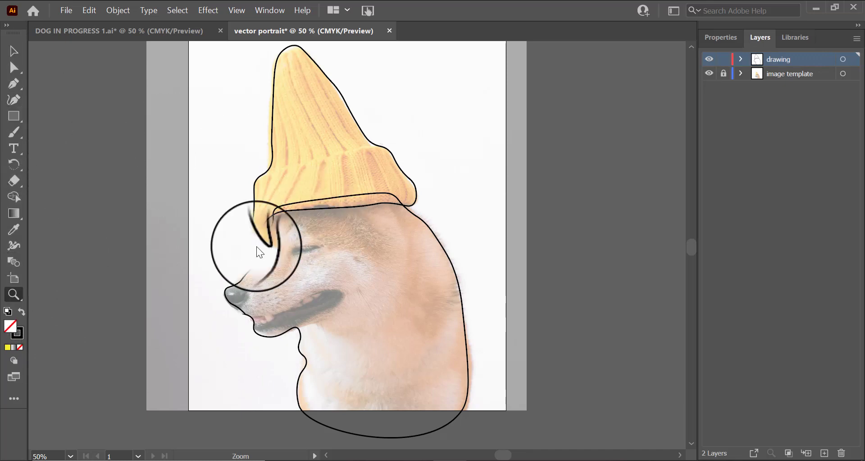
left_click(306, 244)
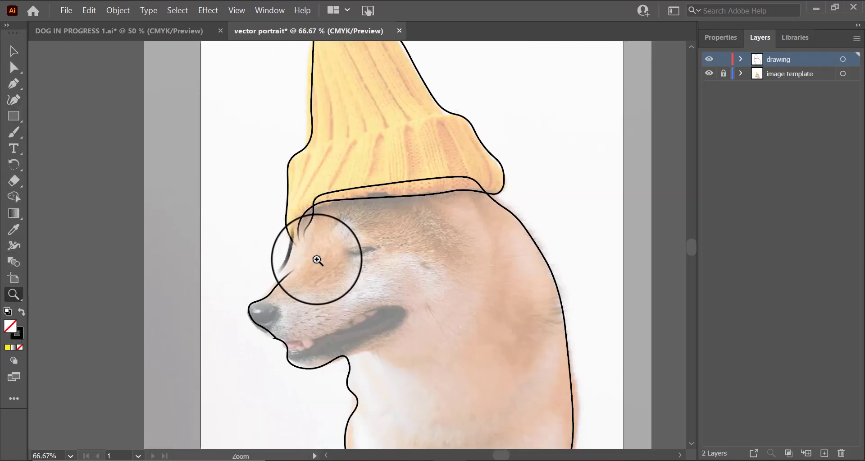
left_click(358, 252)
left_click(390, 240)
left_click(385, 244)
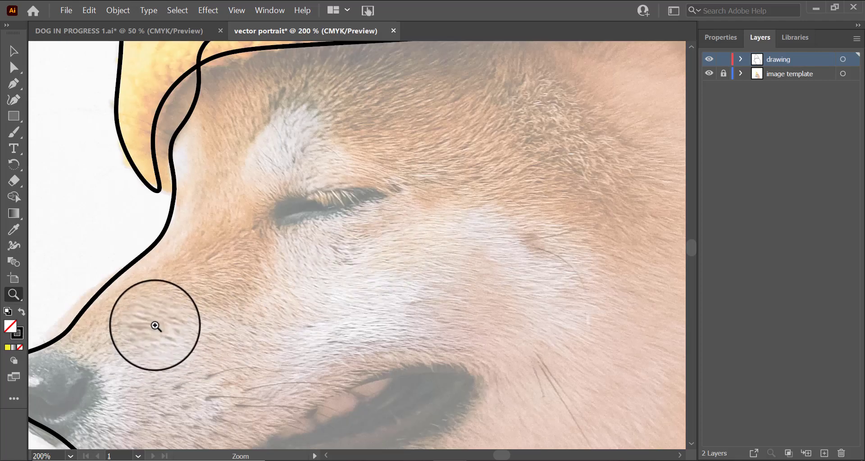
scroll(203, 343, "down", 4)
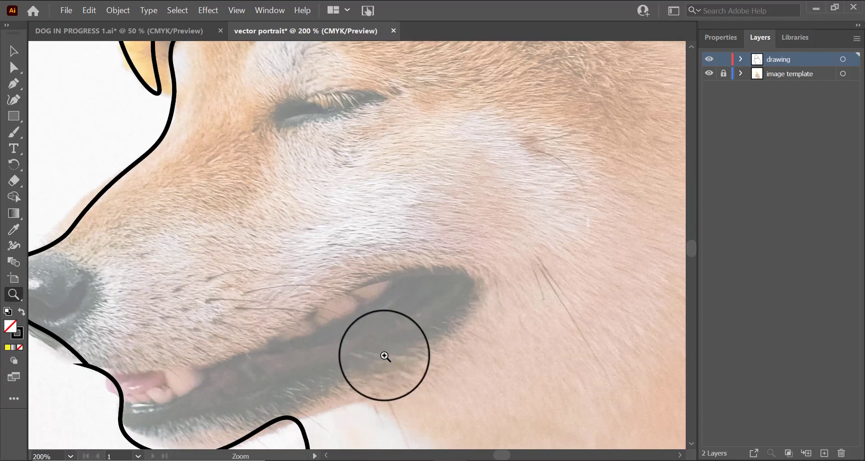
scroll(316, 367, "down", 1)
scroll(311, 361, "up", 5)
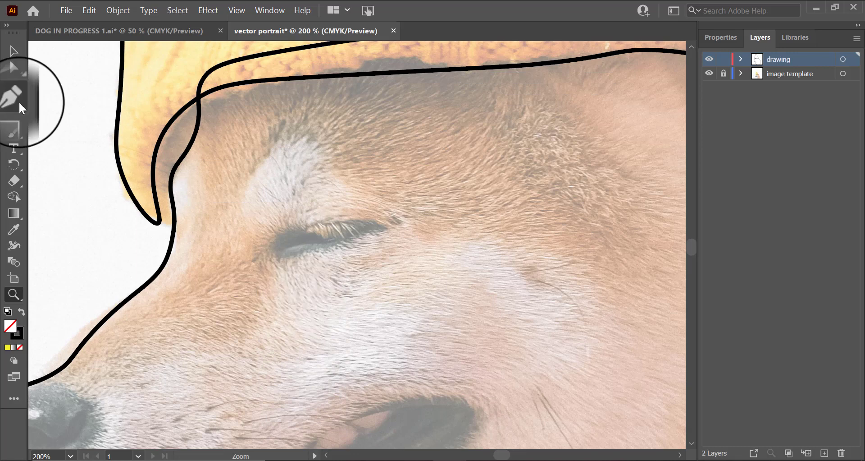
left_click(14, 100)
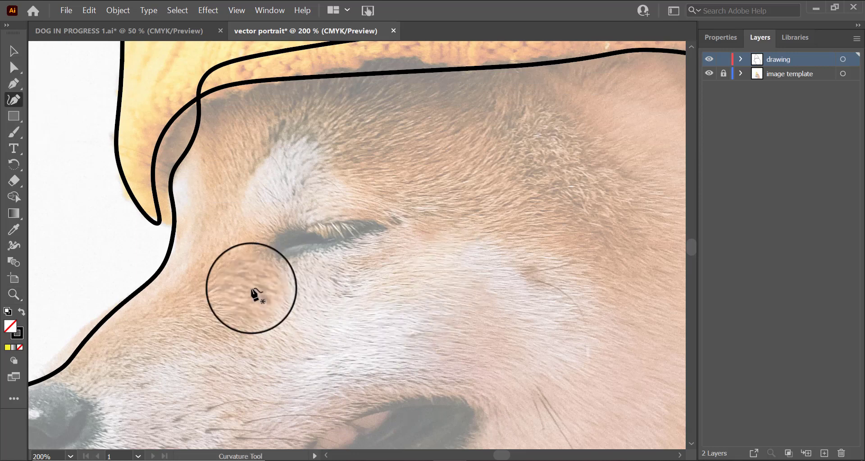
left_click(270, 247)
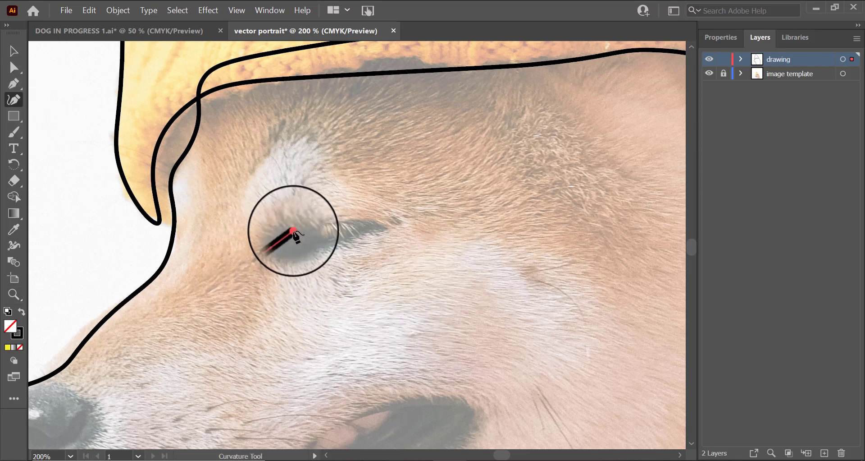
left_click(293, 231)
left_click(310, 227)
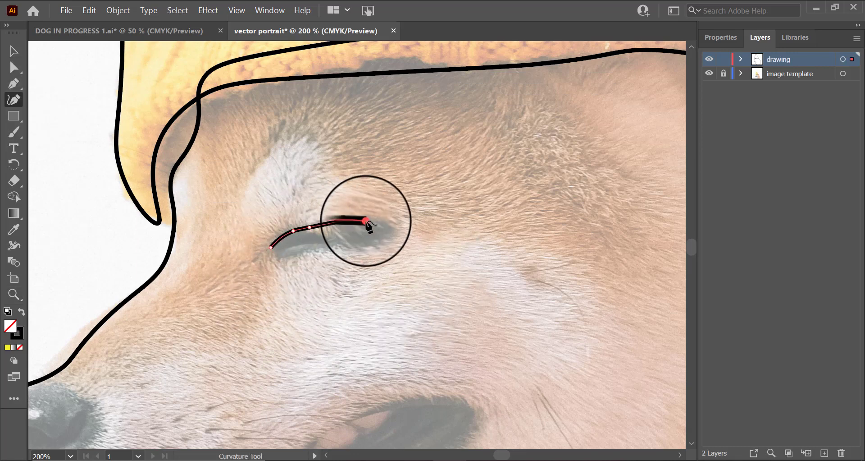
left_click(385, 226)
left_click(341, 243)
left_click(316, 245)
left_click(290, 248)
left_click(271, 248)
Step: Trace the dog's nose as a closed Curvature path around its black tip
scroll(533, 217, "down", 5)
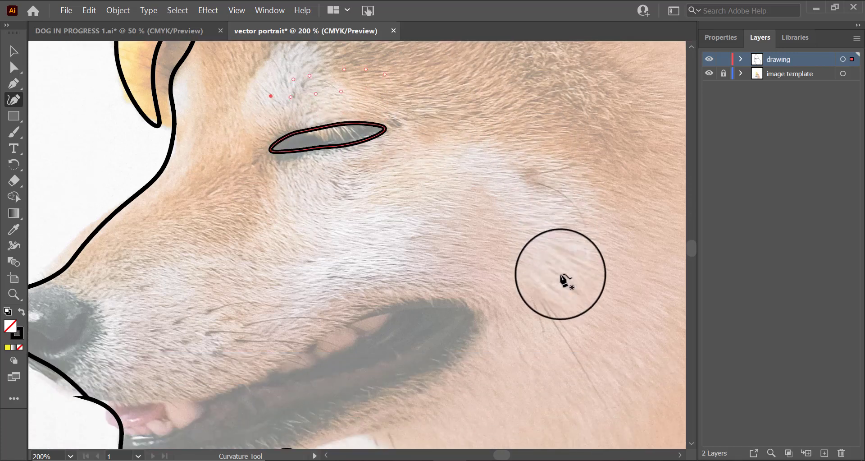
scroll(564, 280, "down", 1)
scroll(564, 283, "up", 4)
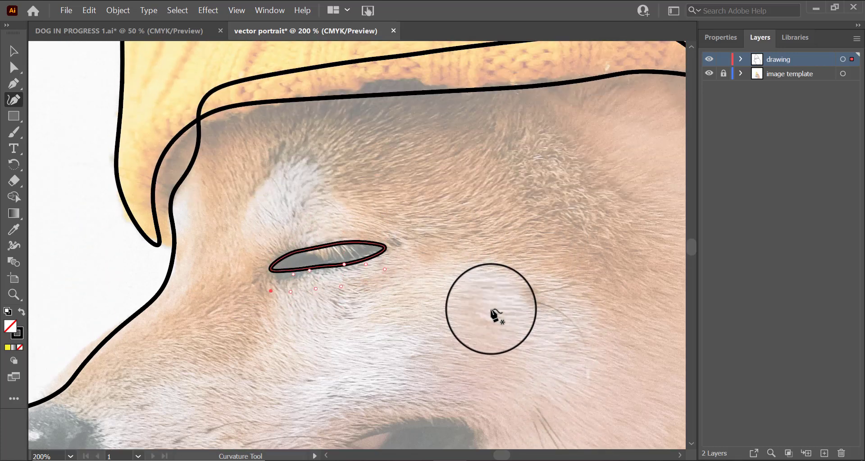
scroll(623, 378, "down", 4)
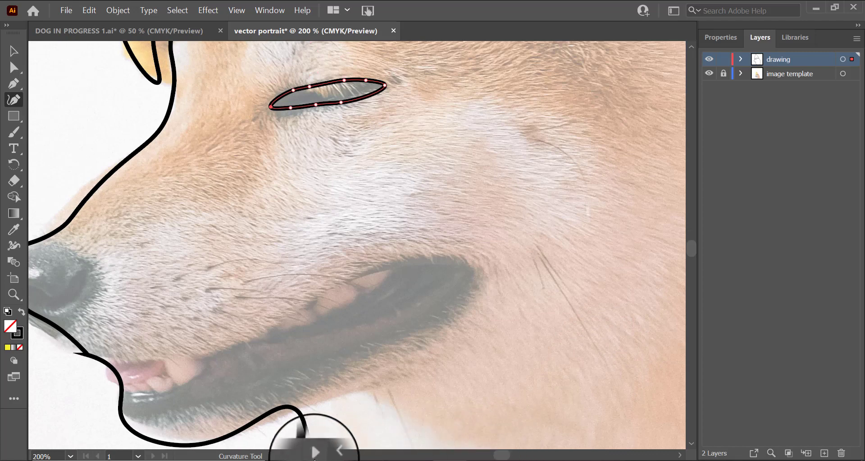
scroll(321, 440, "left", 6)
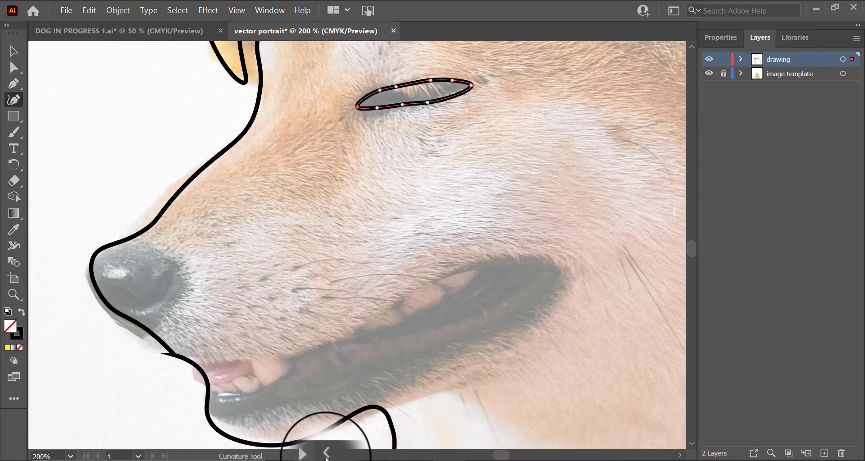
scroll(263, 367, "down", 1)
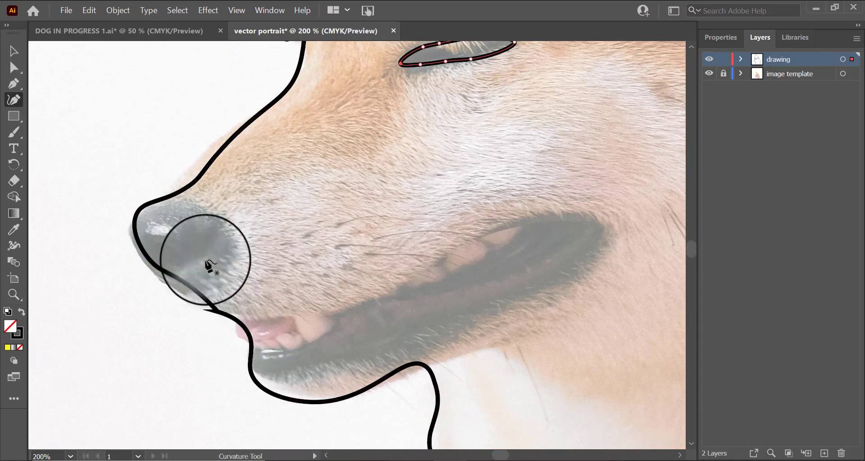
left_click(183, 197)
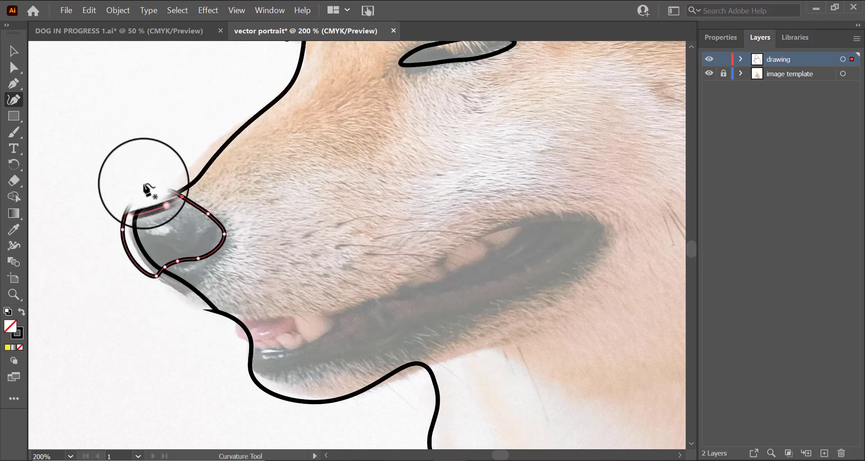
Step: Trace the inner gum line inside the open mouth as a narrow closed Curvature path
scroll(224, 324, "up", 3)
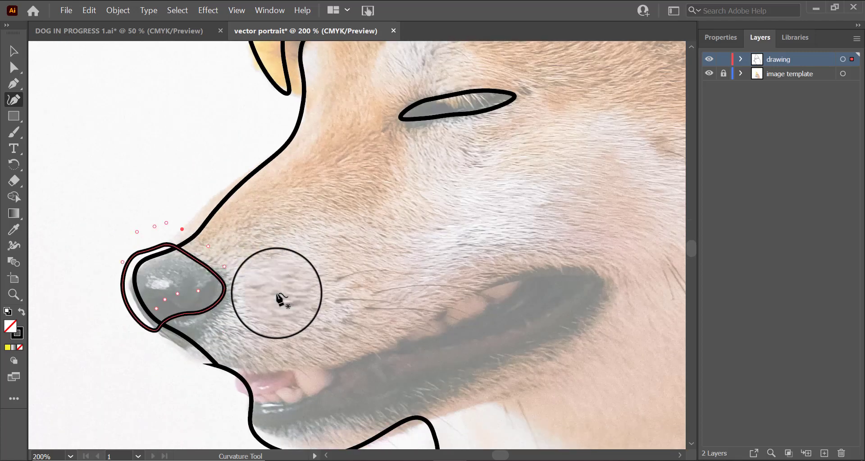
scroll(281, 295, "down", 5)
scroll(285, 331, "up", 2)
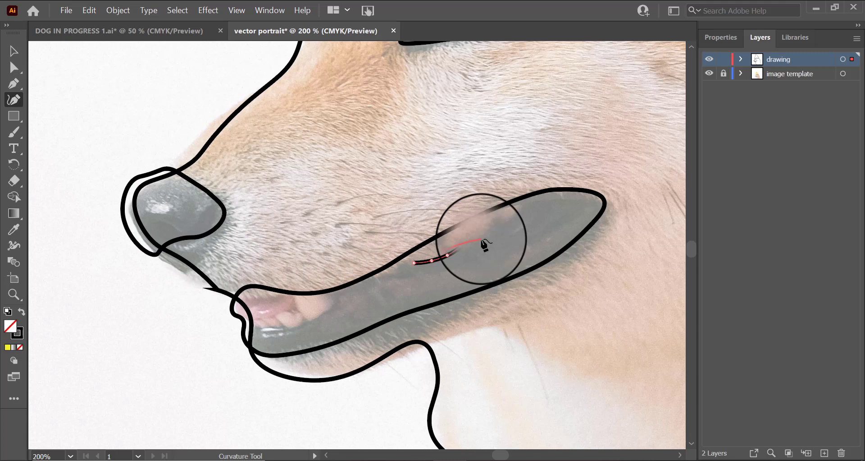
left_click(484, 236)
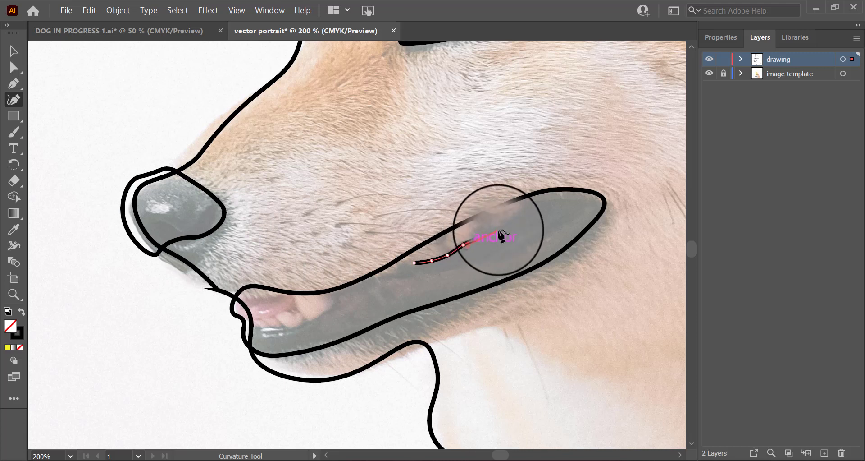
left_click(512, 229)
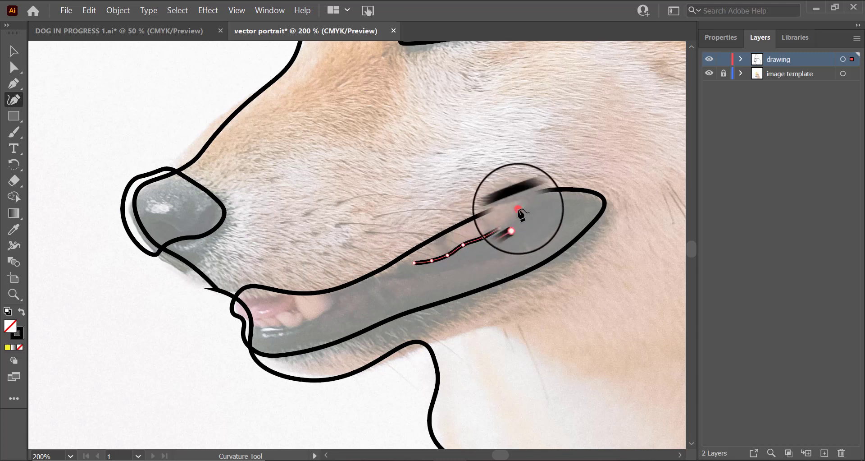
left_click(518, 209)
left_click(501, 209)
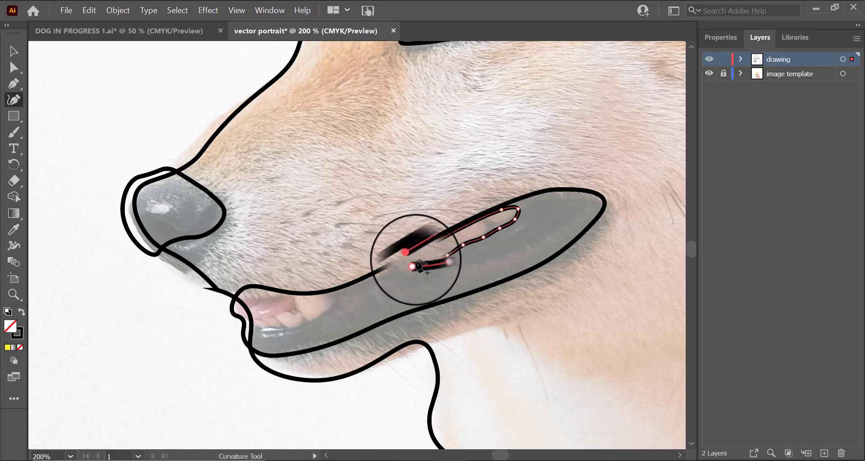
left_click(414, 263)
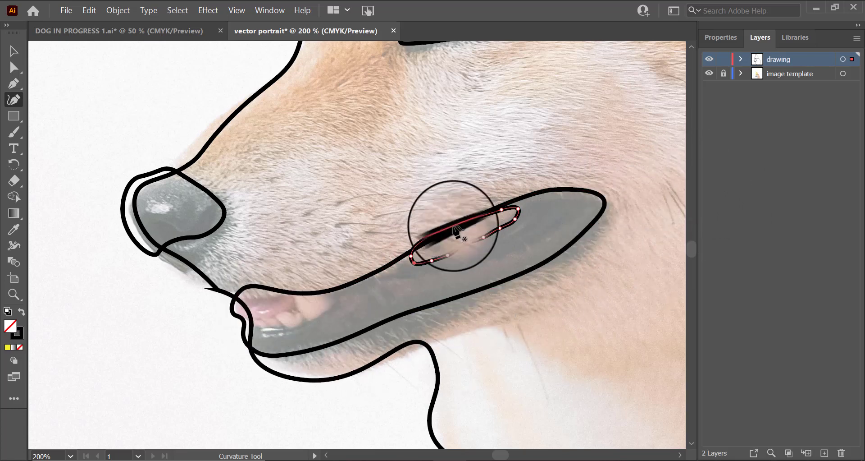
Step: Trace the pink tongue at the front of the mouth as a small closed Curvature path
scroll(342, 328, "down", 1)
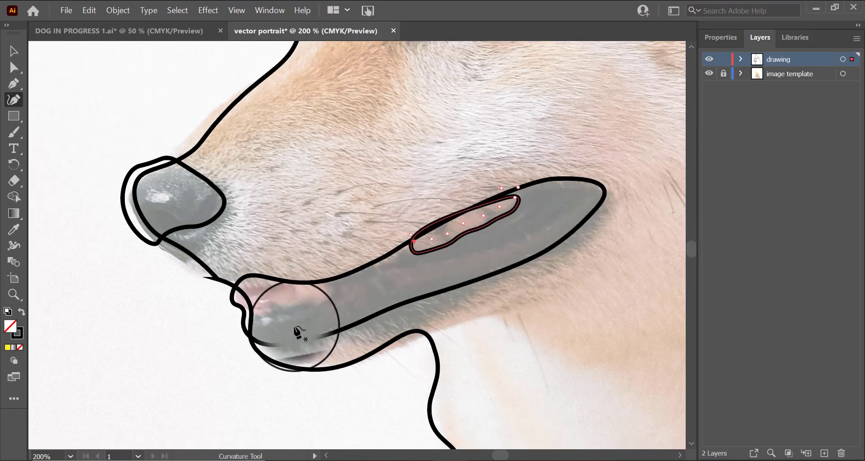
left_click(273, 317)
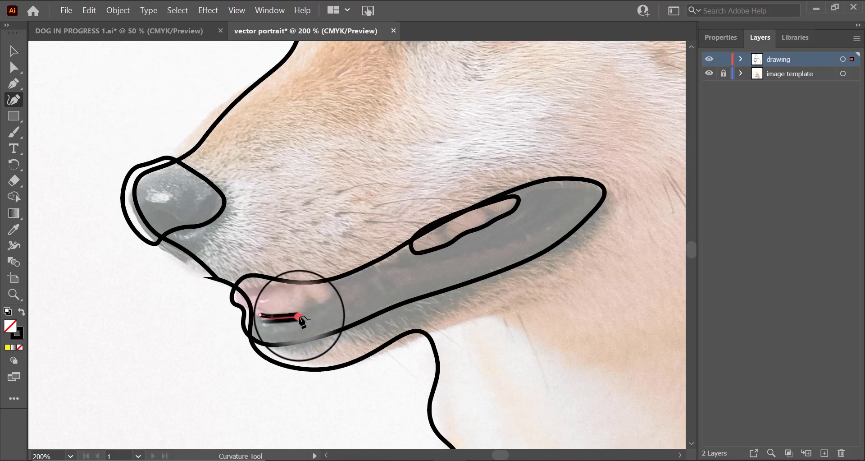
left_click(299, 316)
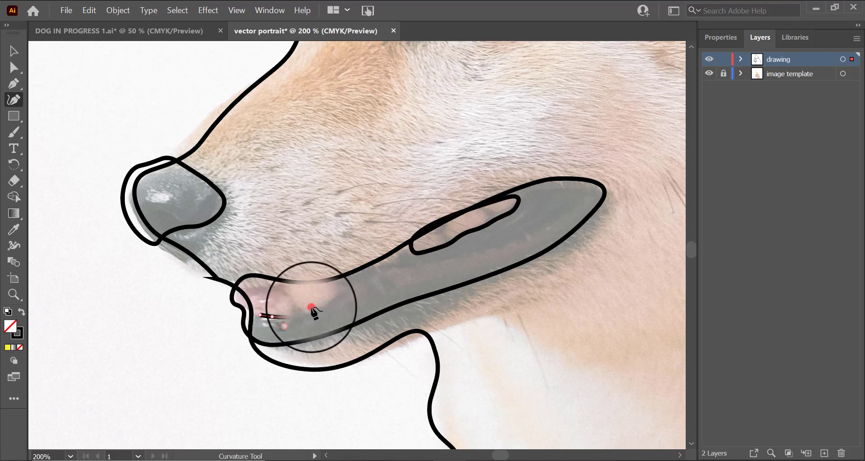
left_click(332, 292)
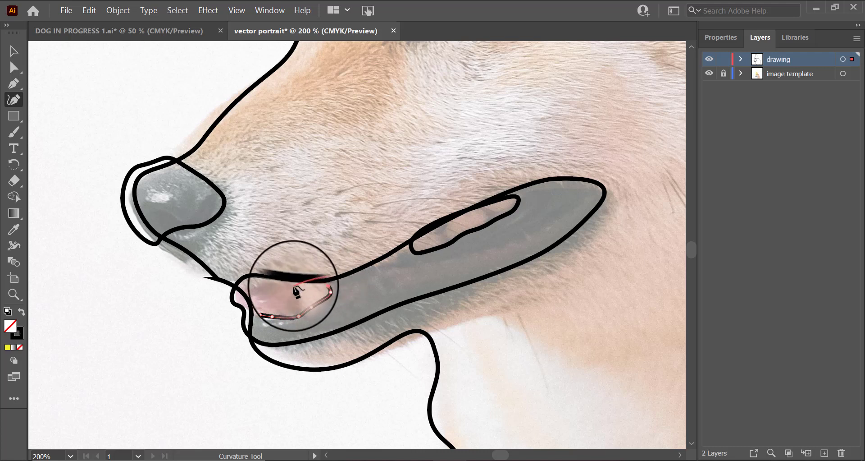
left_click(291, 274)
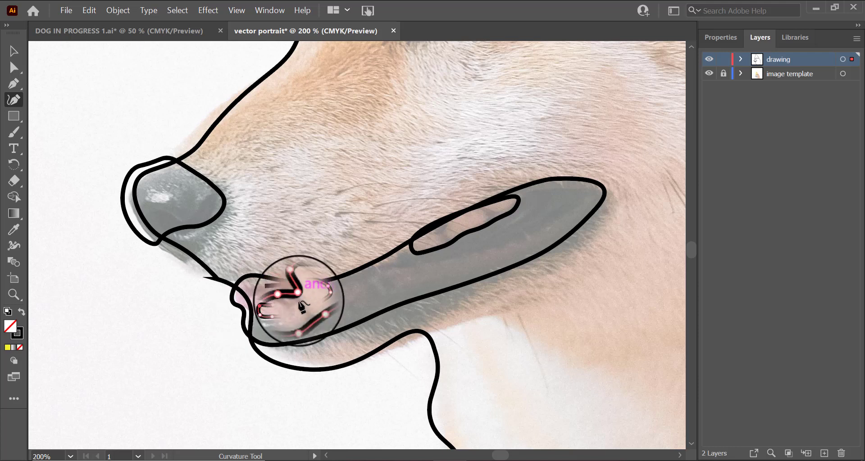
left_click(296, 302, "ctrl")
left_click(281, 284)
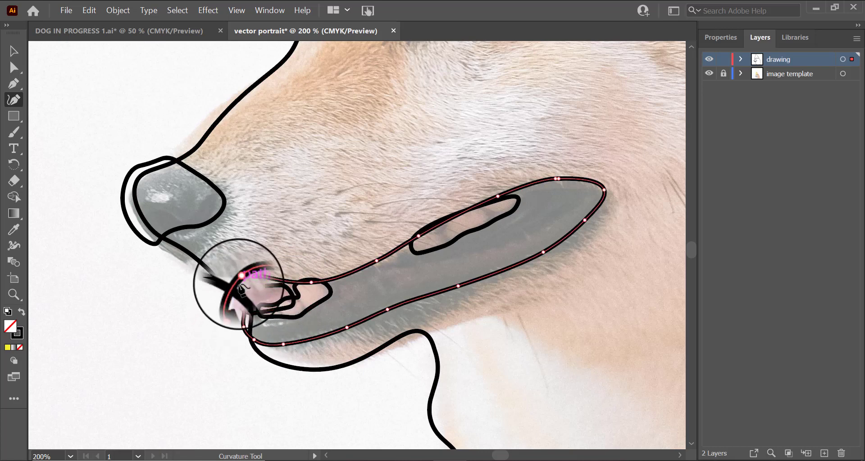
Step: Zoom out and hide the reference photo layer to review the traced facial features
scroll(253, 289, "down", 3)
left_click(18, 295)
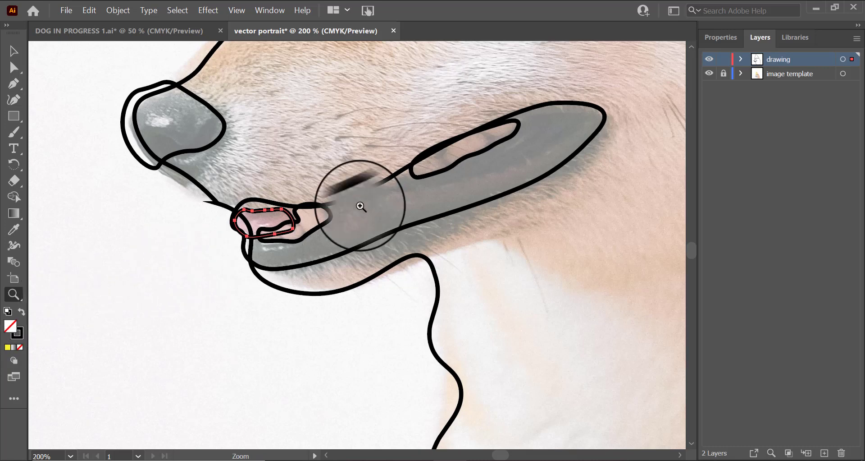
left_click(331, 244, "alt")
left_click(357, 251, "alt")
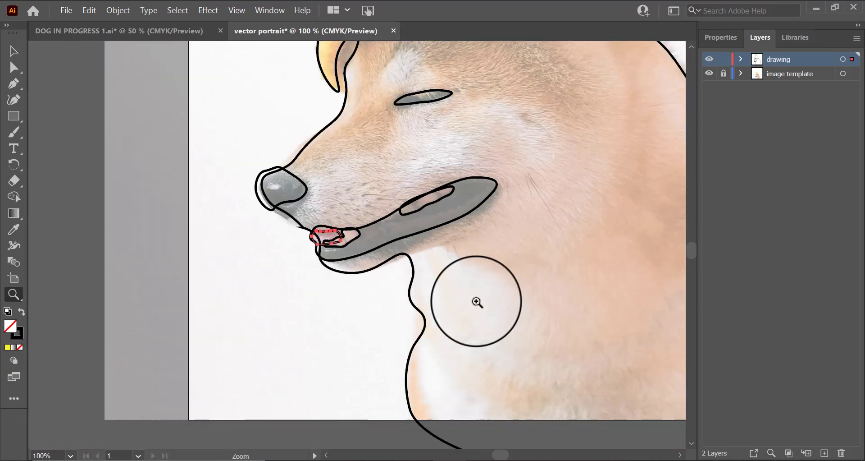
scroll(511, 281, "up", 3)
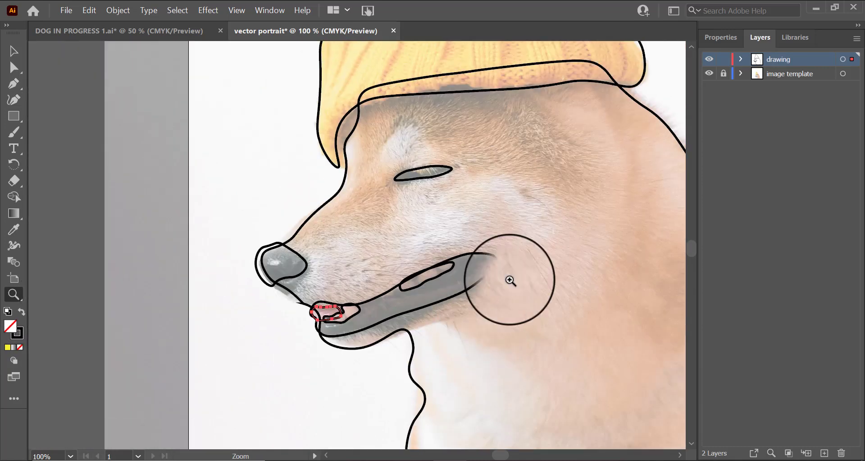
left_click(710, 75)
scroll(611, 325, "down", 2)
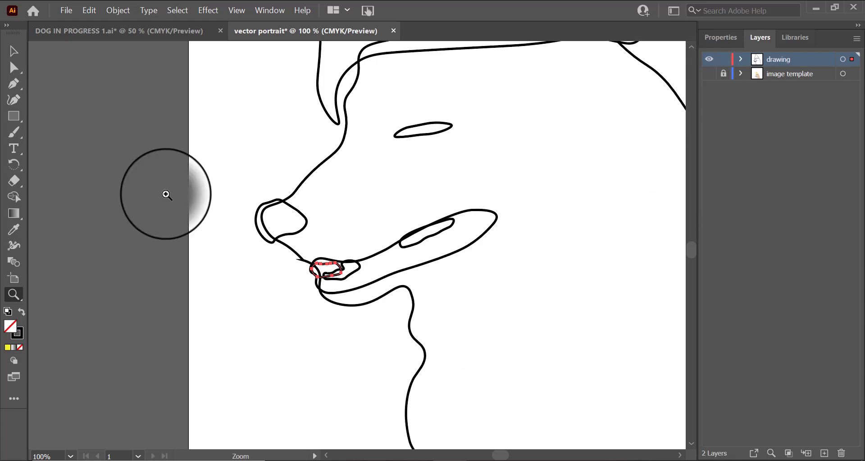
left_click(238, 203)
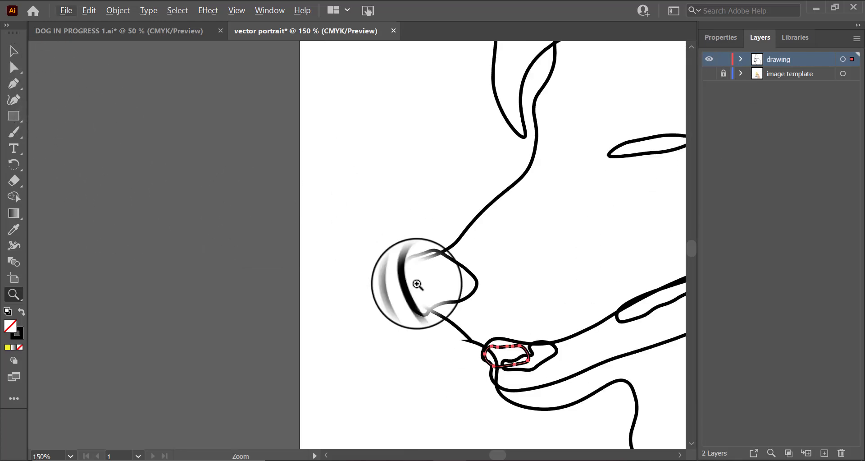
scroll(374, 311, "down", 2)
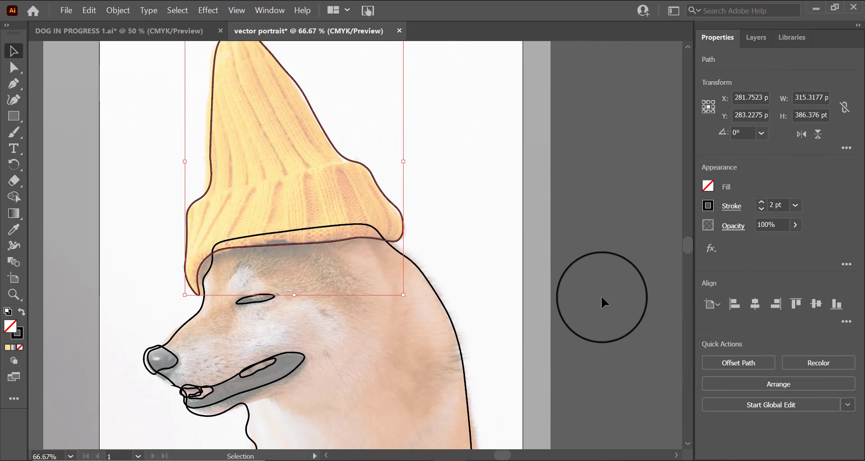
Step: Fill the hat outline with the yellow sampled from the photo's knitted hat using the Eyedropper
scroll(514, 293, "down", 4)
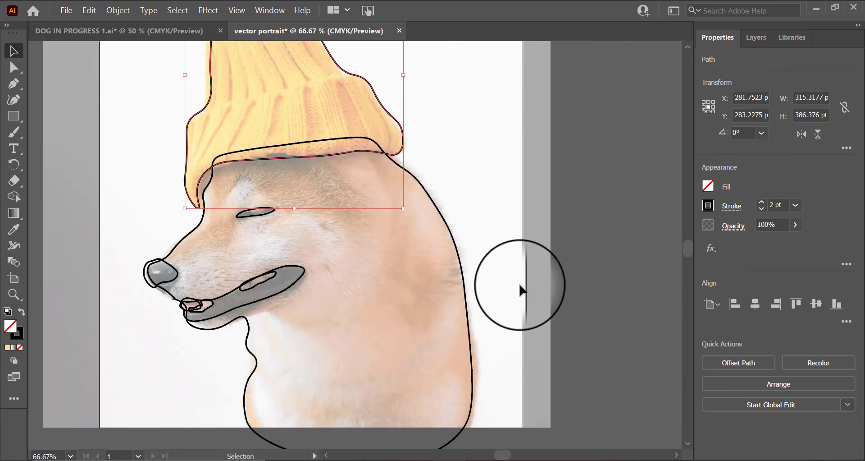
scroll(521, 291, "up", 5)
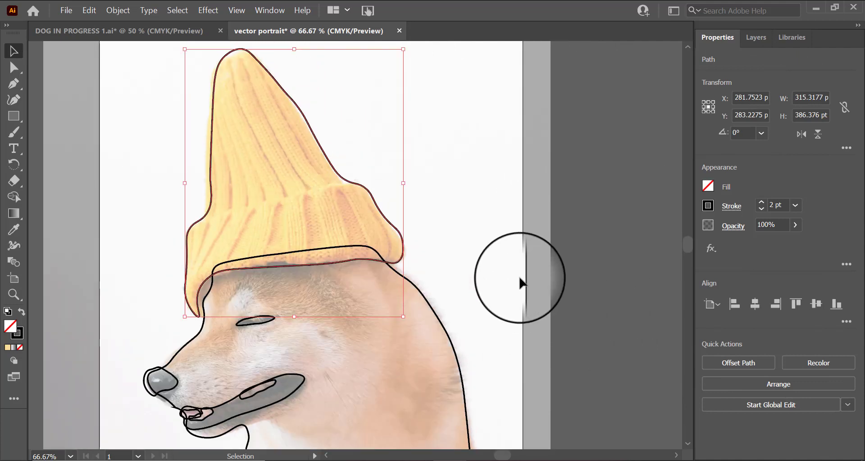
left_click(264, 163)
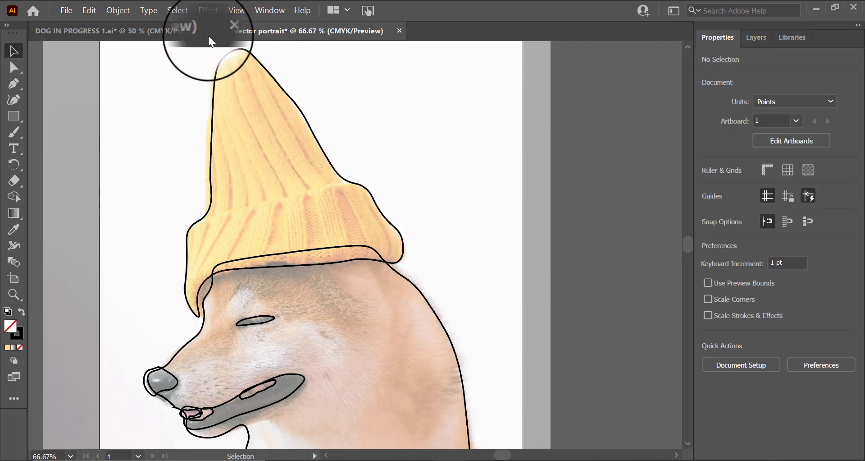
left_click(268, 73)
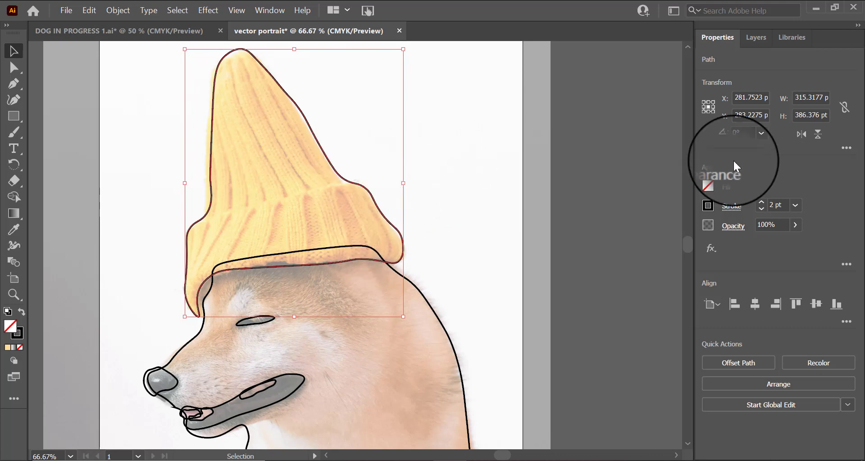
left_click(709, 193)
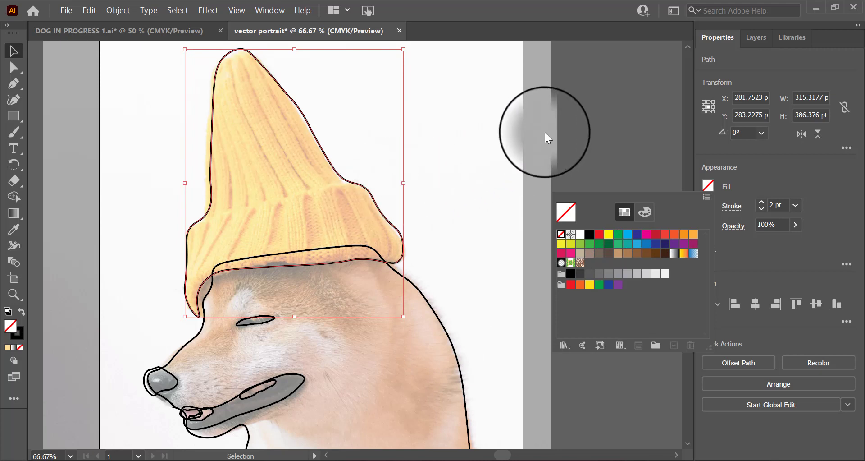
left_click(558, 125)
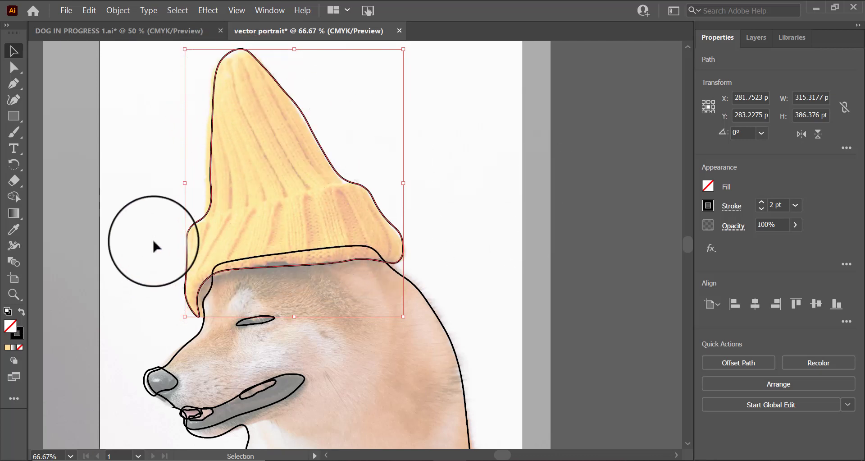
left_click(14, 231)
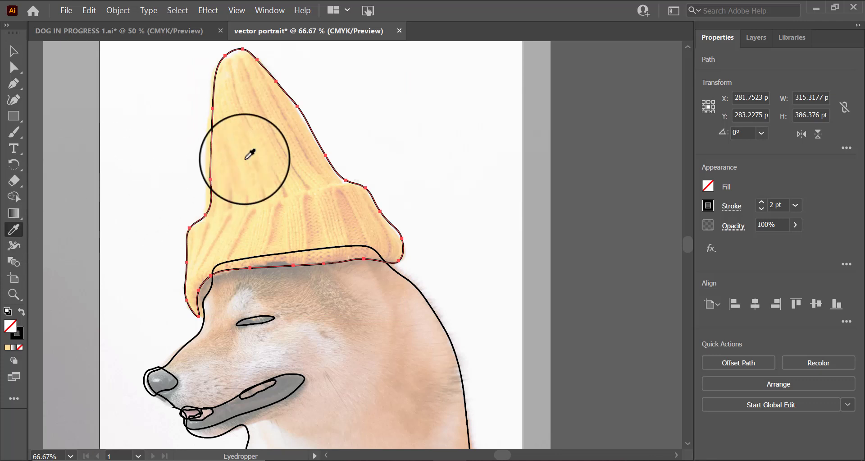
scroll(284, 172, "down", 3)
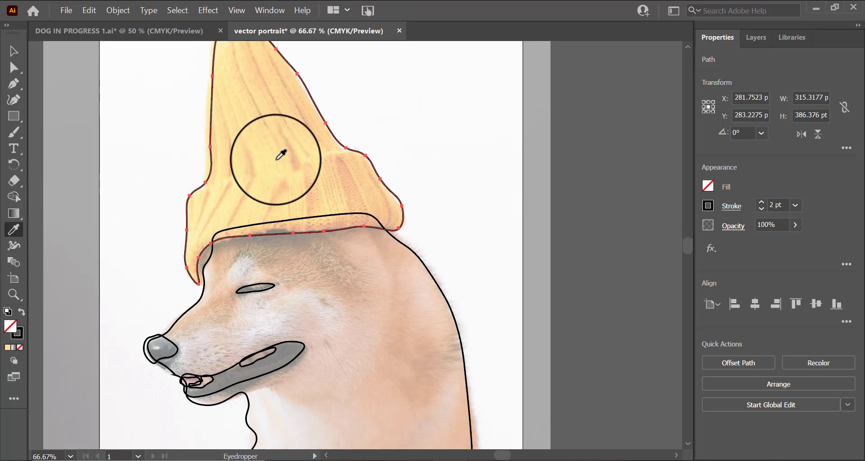
left_click(282, 157)
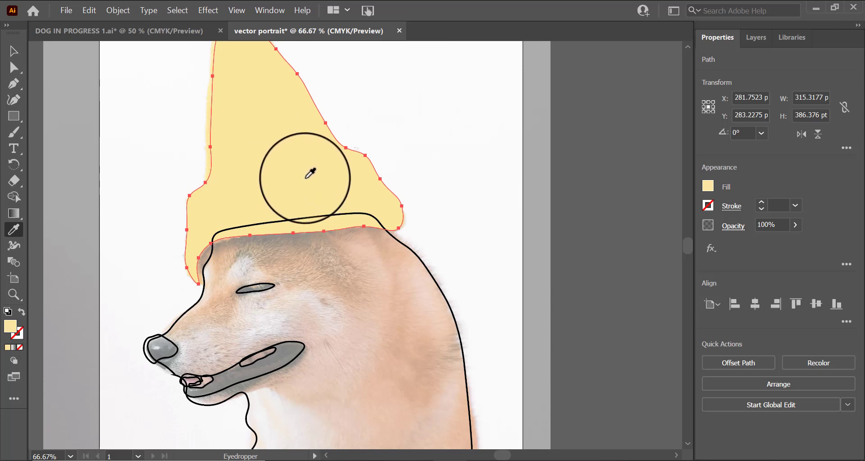
Step: Fill the head outline with a fur colour sampled from the dog's cheek using the Eyedropper
scroll(298, 159, "up", 4)
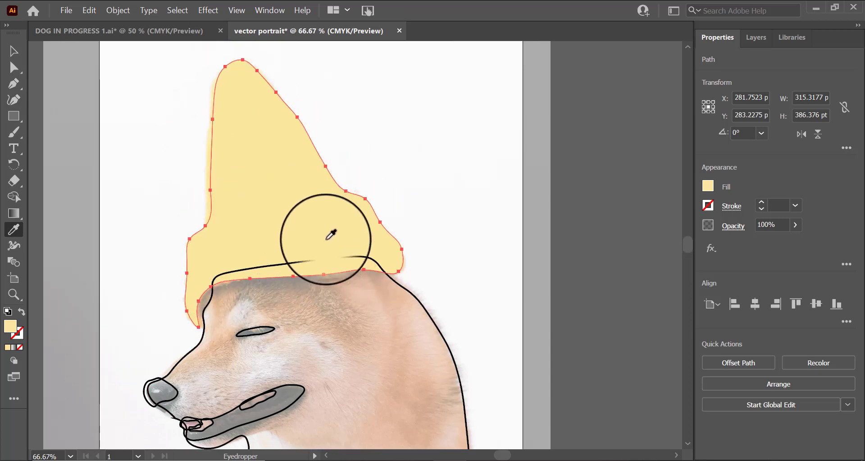
scroll(513, 397, "down", 4)
scroll(513, 398, "down", 5)
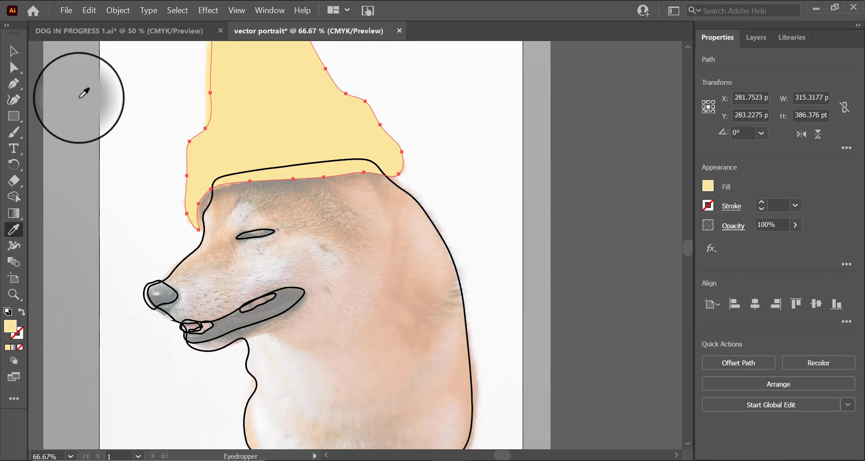
left_click(13, 51)
scroll(421, 320, "down", 4)
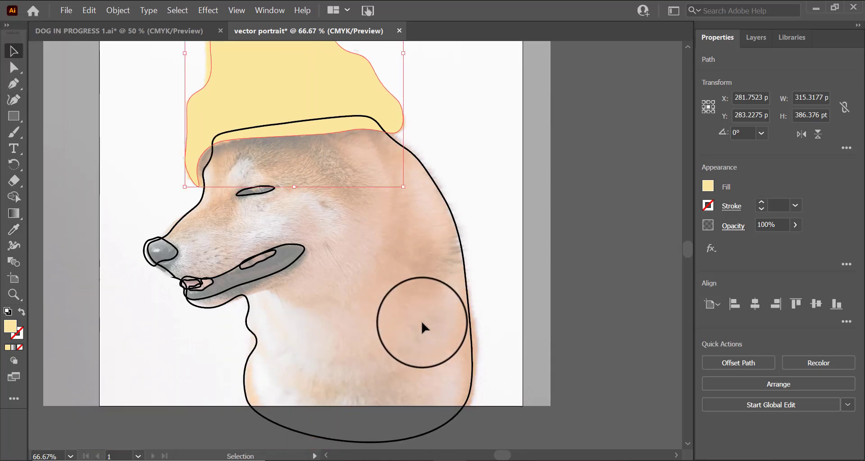
left_click(467, 301)
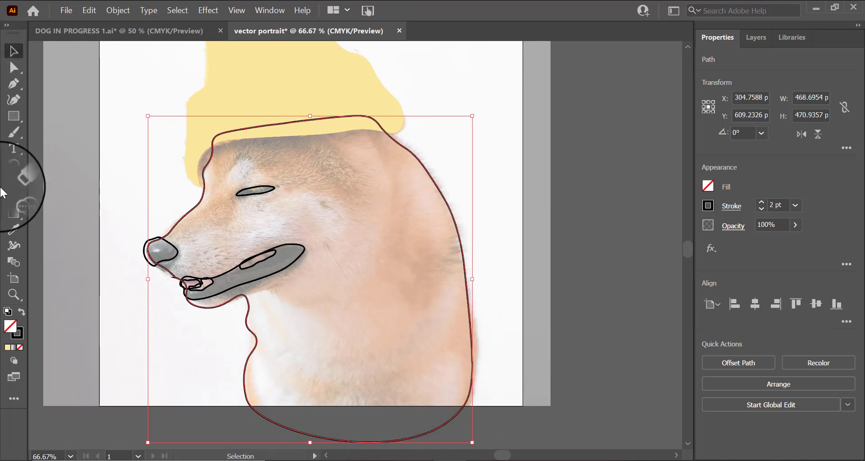
left_click(14, 227)
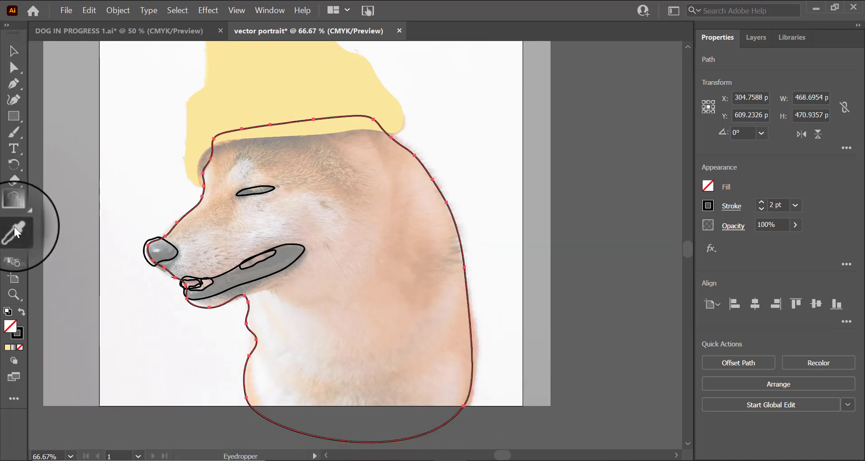
left_click(398, 253)
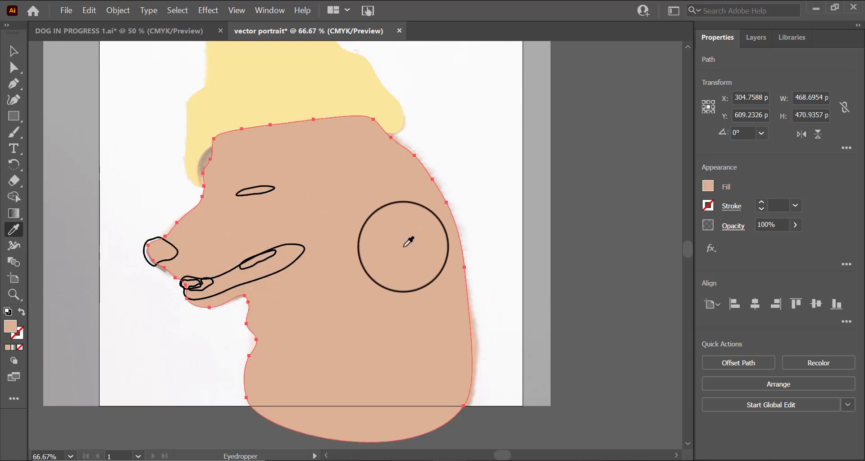
Step: Compare undo and redo of the head fill and resample the head's colour from other spots on the fur
key("ctrl+z")
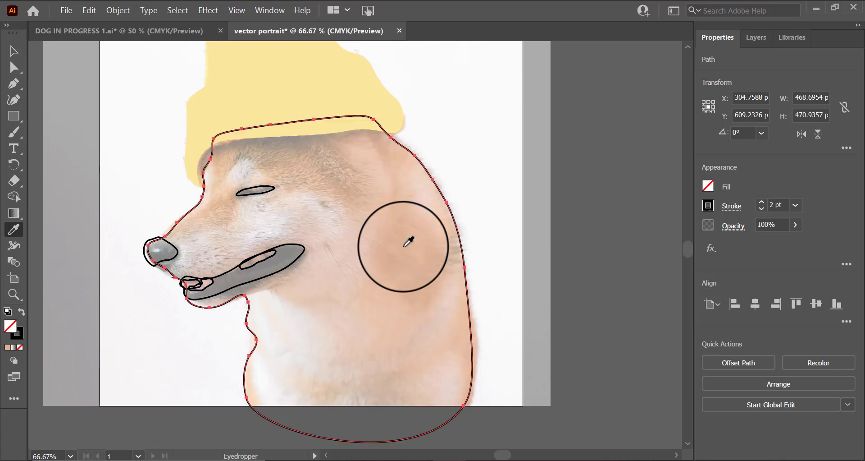
key("ctrl+shift+z")
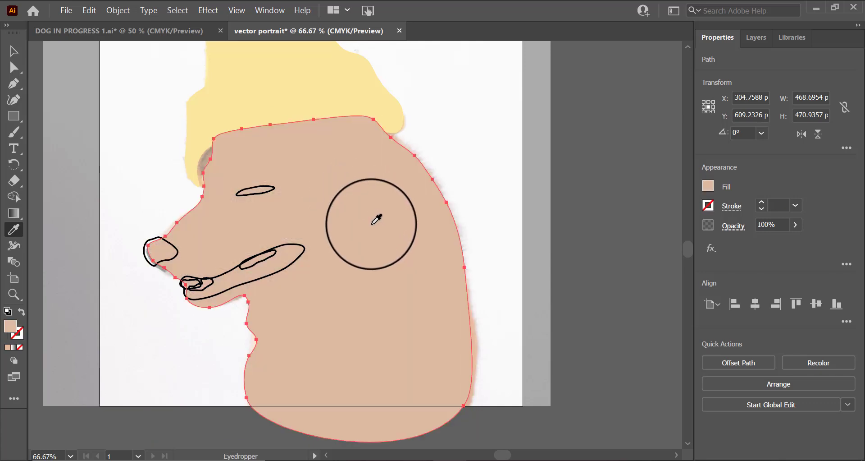
key("ctrl+z")
key("ctrl+shift+z")
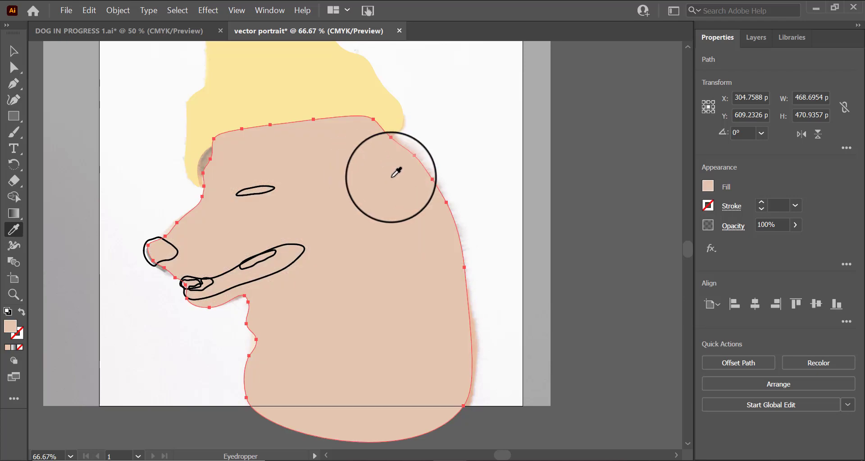
key("ctrl+z")
key("ctrl+shift+z")
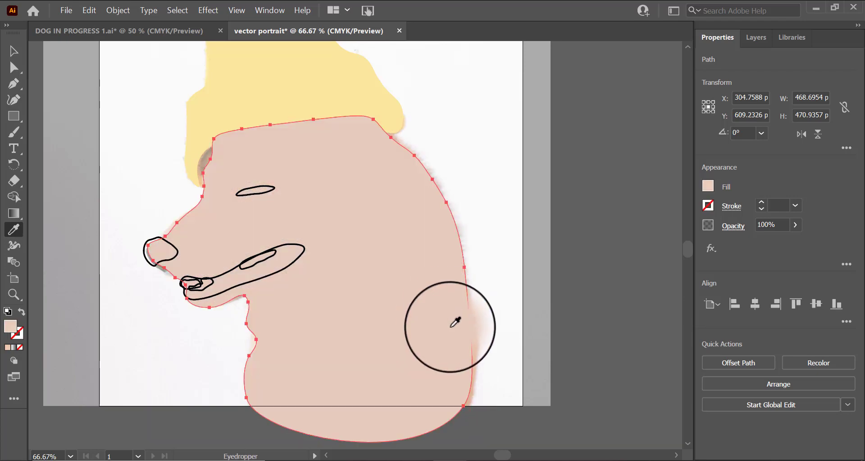
key("ctrl+z")
key("ctrl+shift+z")
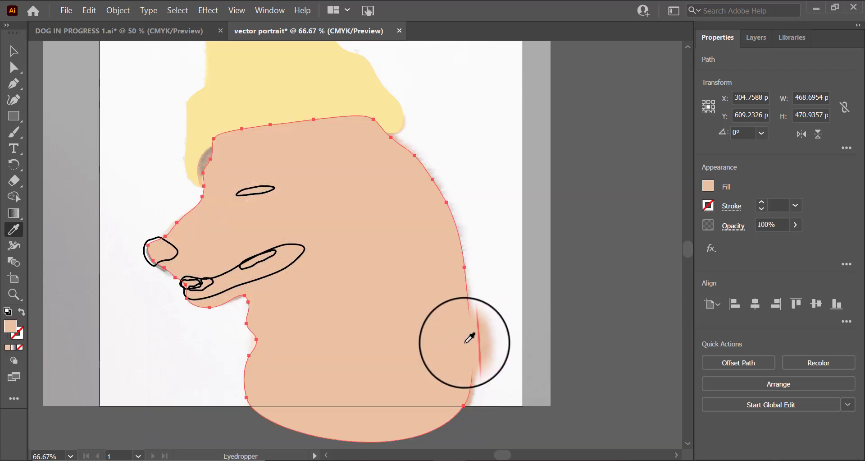
key("ctrl+z")
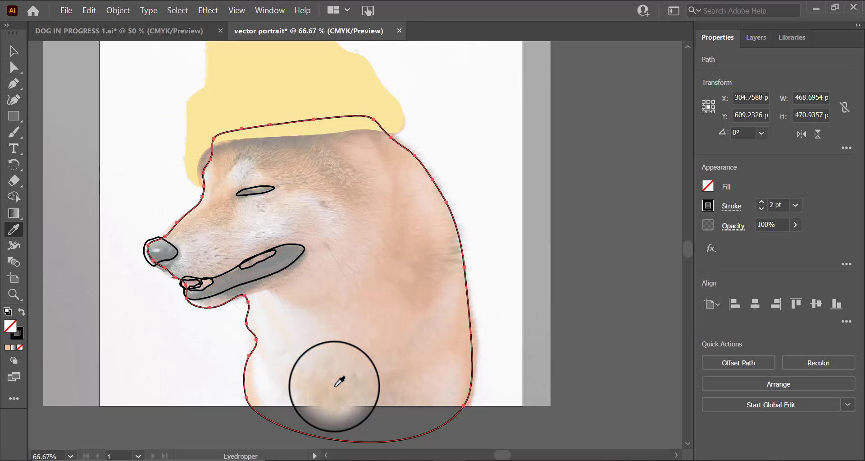
left_click(359, 313)
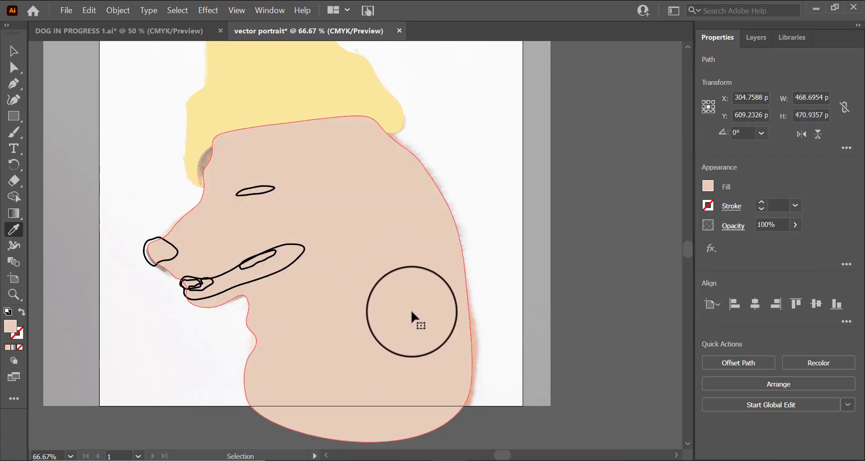
key("ctrl+z")
left_click(416, 269)
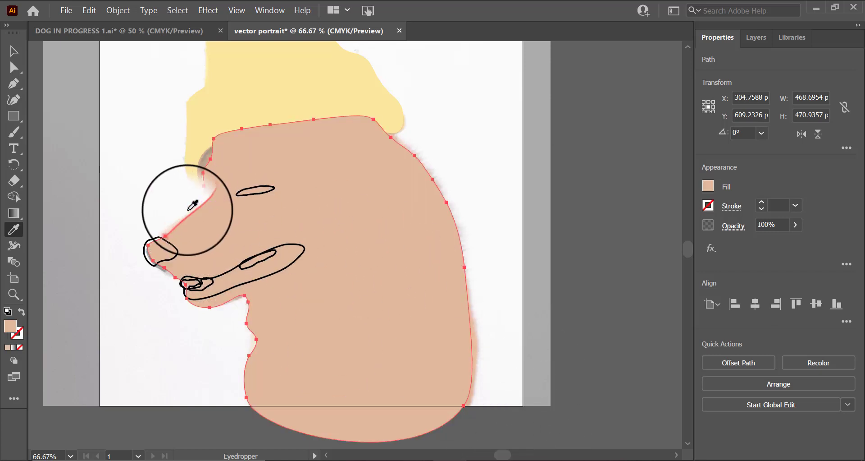
Step: Send the head shape backward so it sits behind the hat, then deselect it
scroll(450, 248, "up", 3)
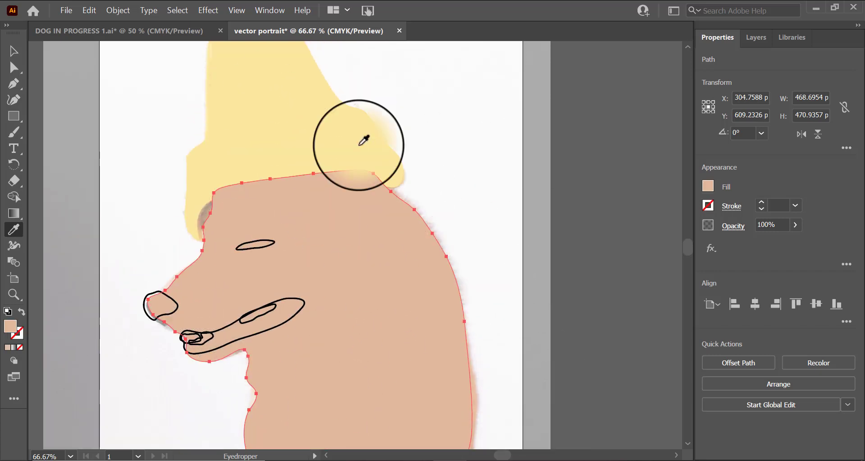
left_click(20, 47)
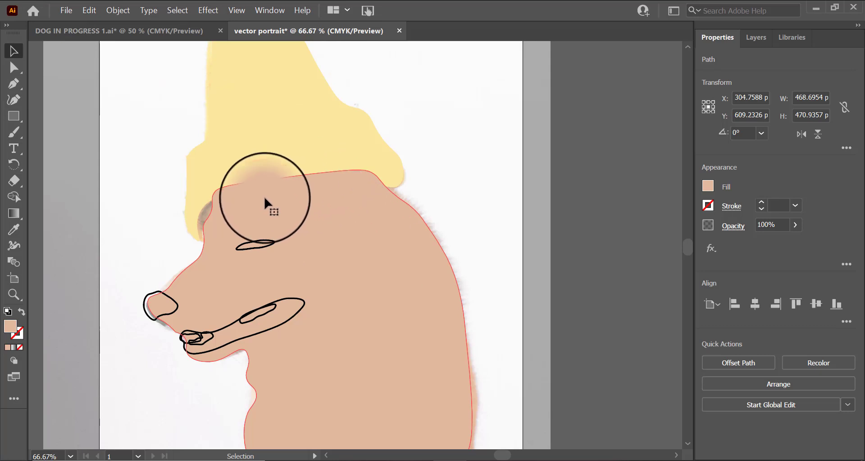
left_click_drag(264, 208, 419, 244)
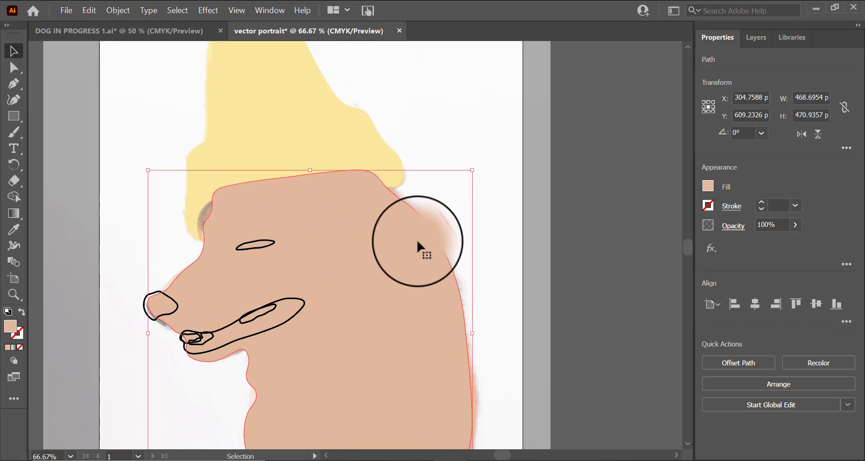
right_click(409, 231)
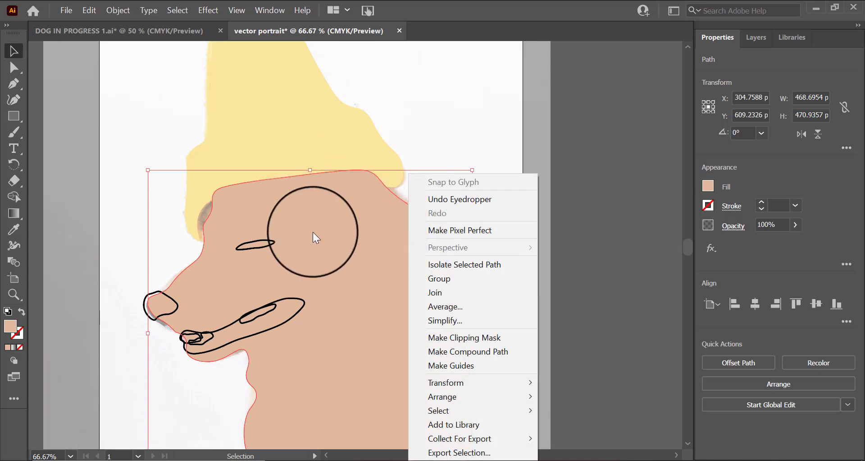
mouse_move(482, 396)
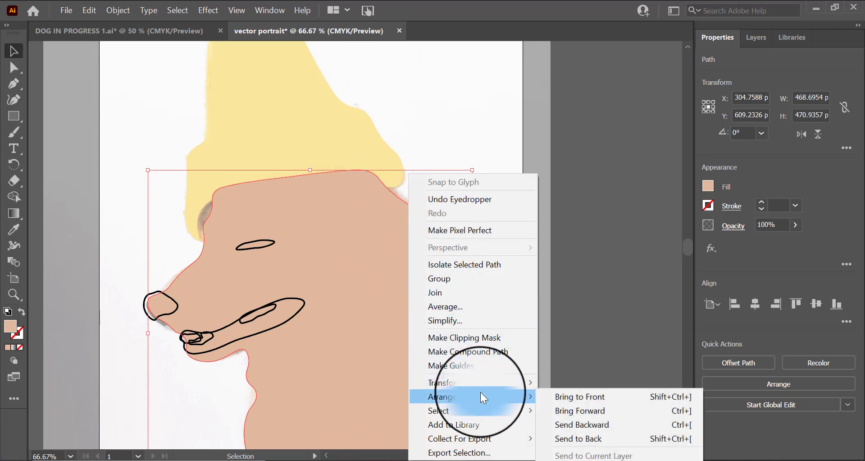
left_click(575, 424)
left_click(489, 117)
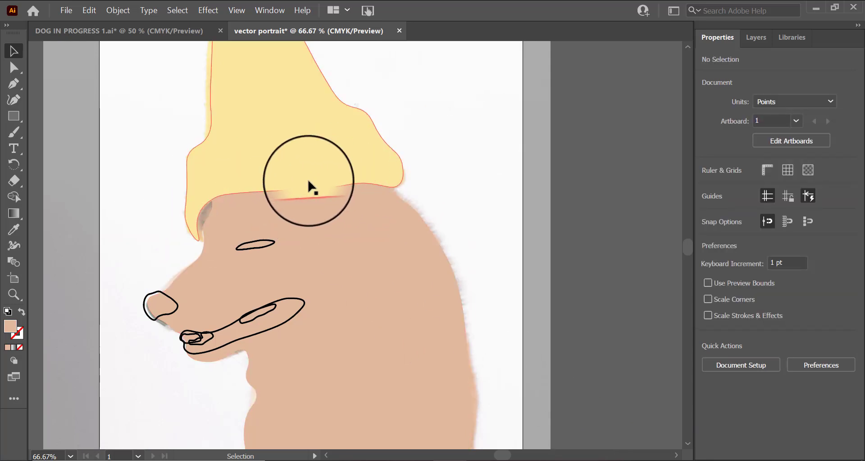
Step: Set the head shape's fill to none
scroll(526, 358, "down", 5)
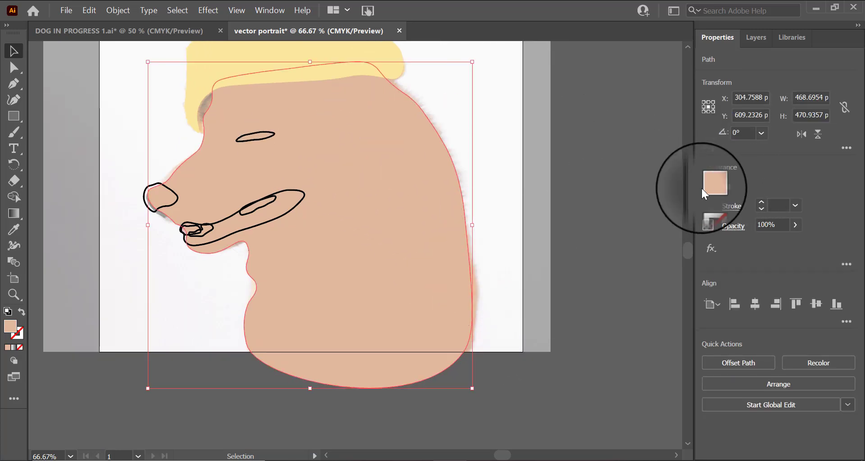
left_click(708, 185)
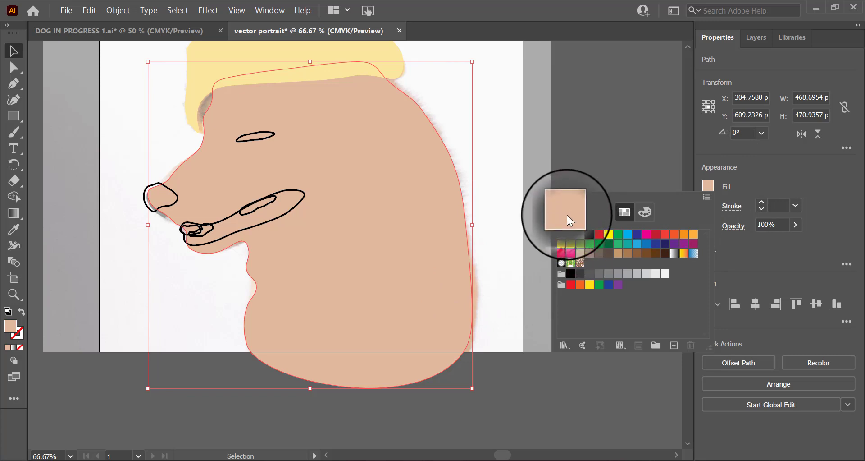
left_click(561, 234)
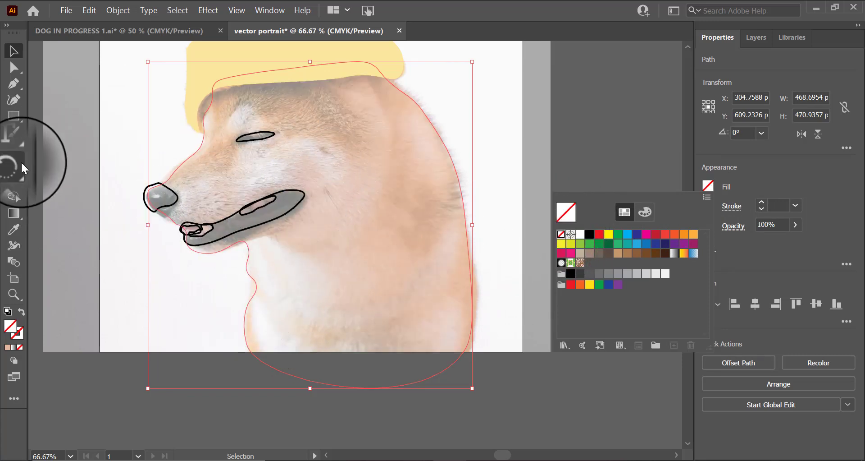
Step: Fill the nose shape with a grey sampled from the photo's nose using the Eyedropper
left_click(15, 233)
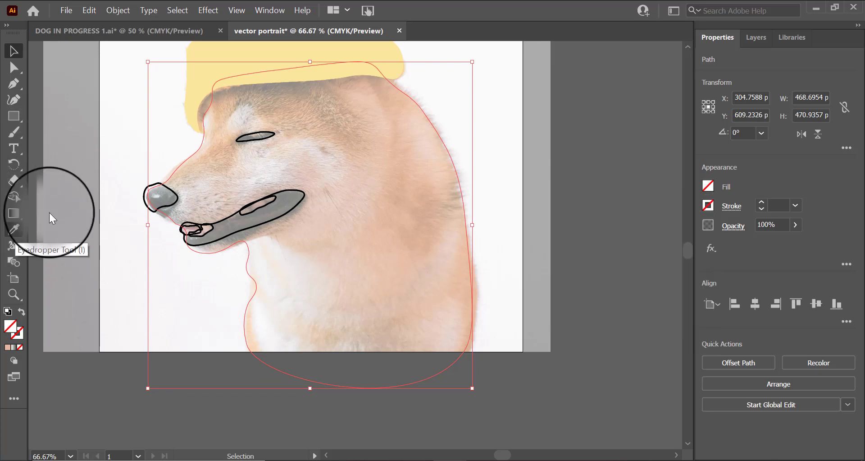
left_click(115, 200)
left_click(154, 206)
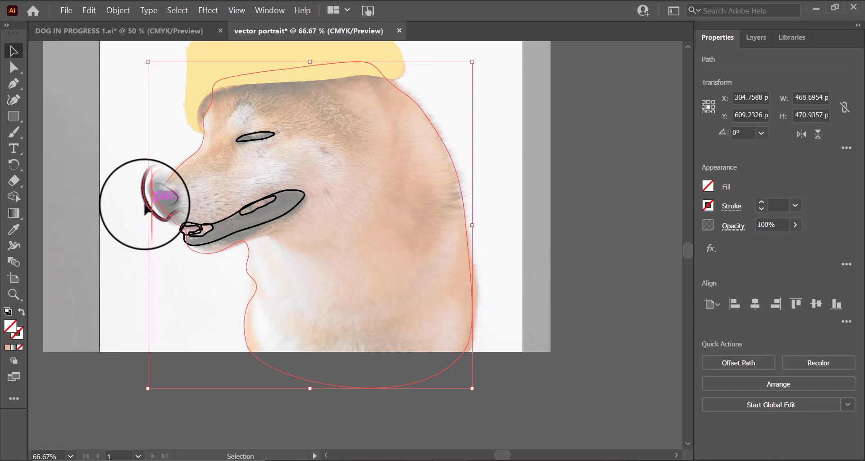
left_click(154, 195)
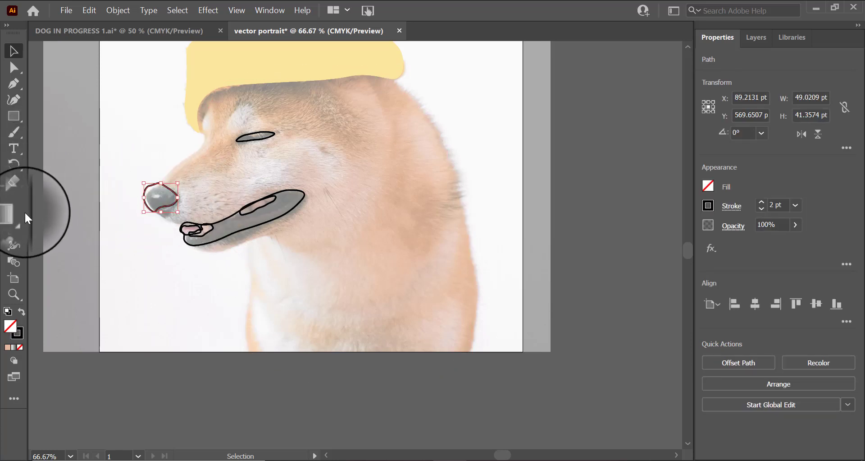
left_click(14, 230)
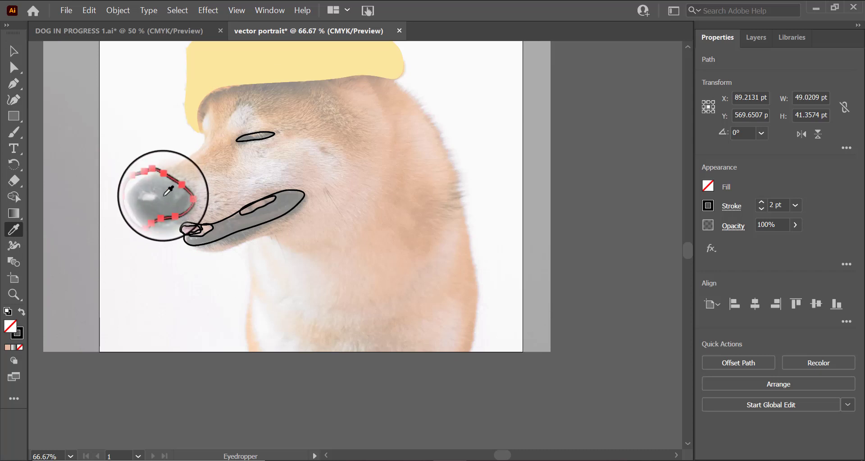
left_click(169, 191)
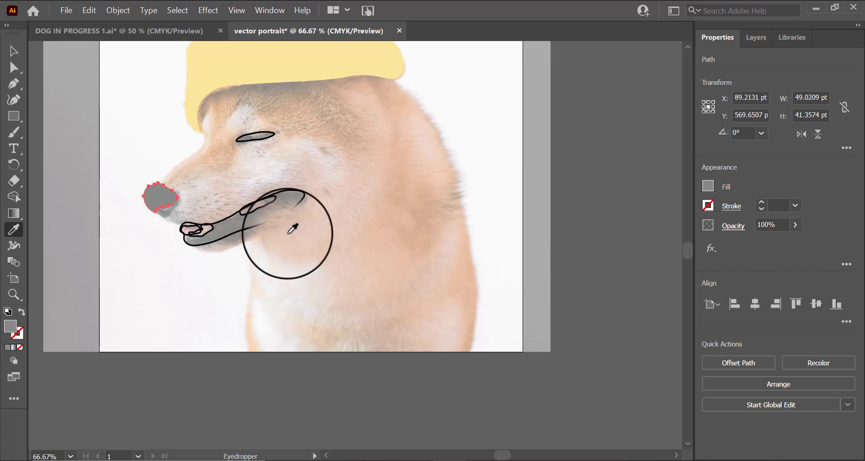
Step: Fill the mouth shape with a dark grey sampled from the dog's muzzle using the Eyedropper
scroll(319, 230, "down", 1)
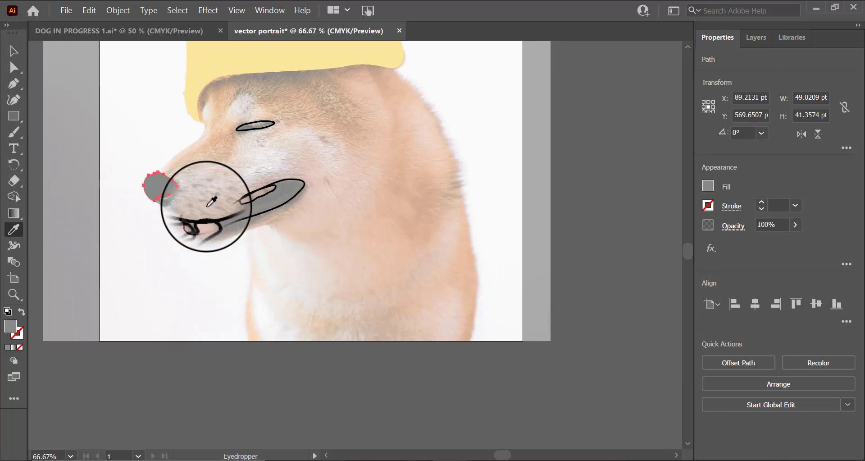
left_click(13, 50)
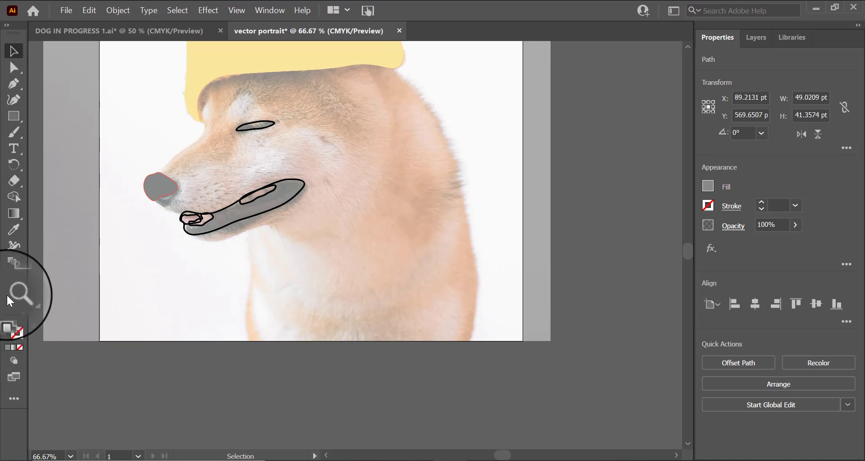
left_click(13, 278)
key("z")
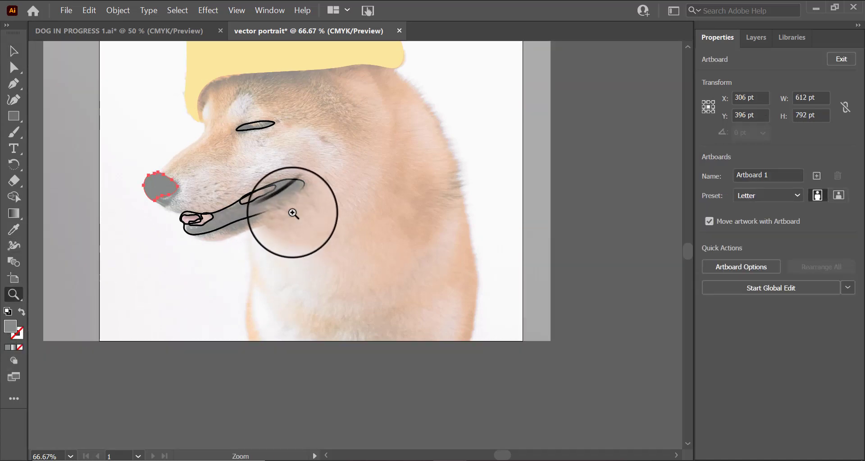
left_click(291, 210)
left_click(286, 253)
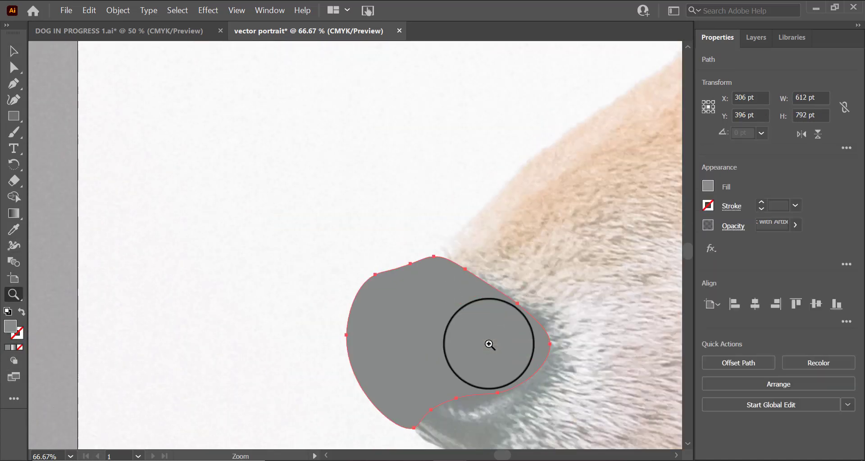
scroll(496, 455, "down", 2)
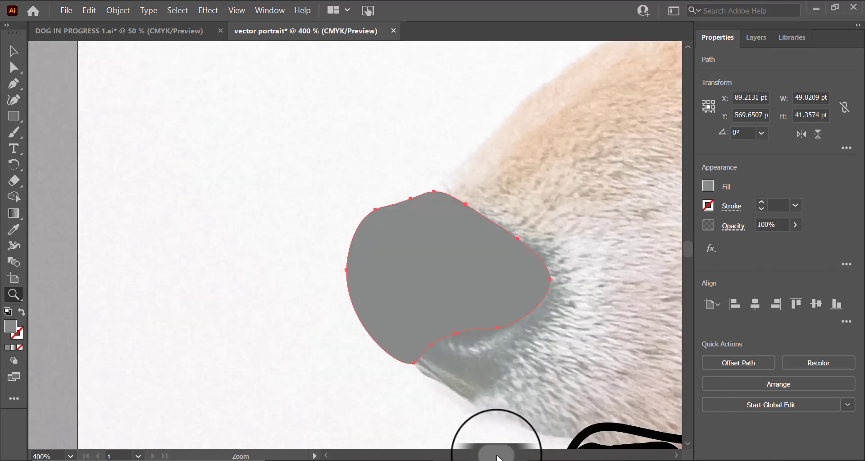
mouse_move(496, 456)
left_mouse_down()
mouse_move(510, 456)
mouse_move(498, 455)
left_mouse_up()
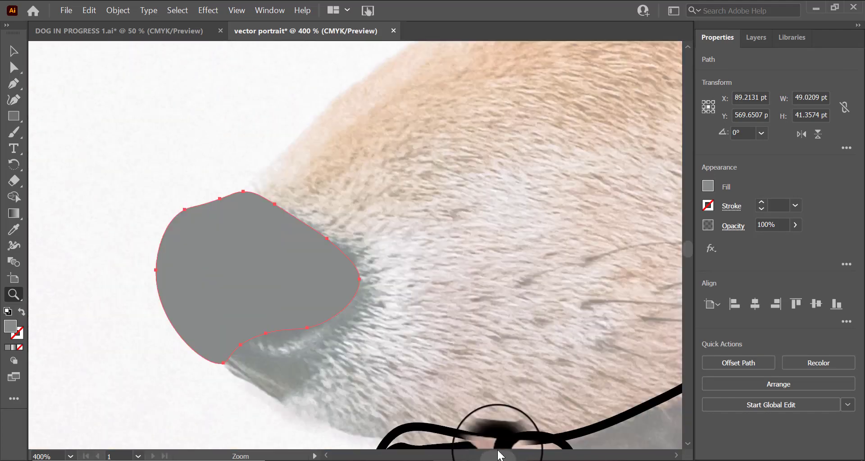
scroll(483, 406, "down", 2)
left_click(15, 228)
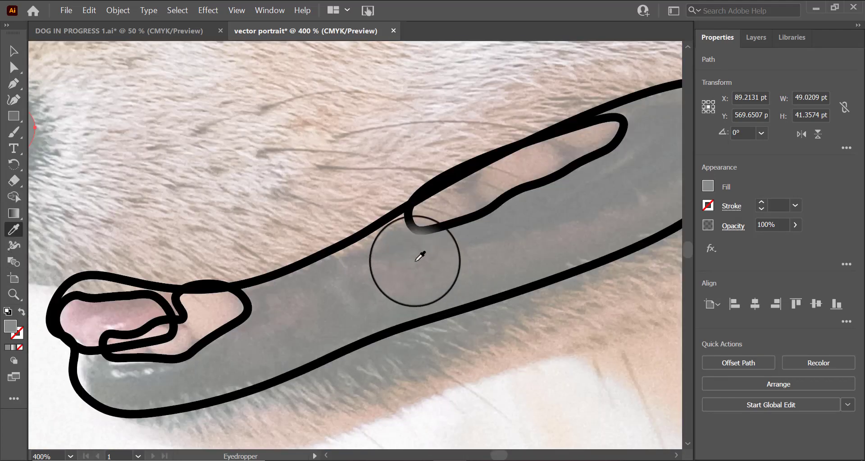
left_click(14, 51)
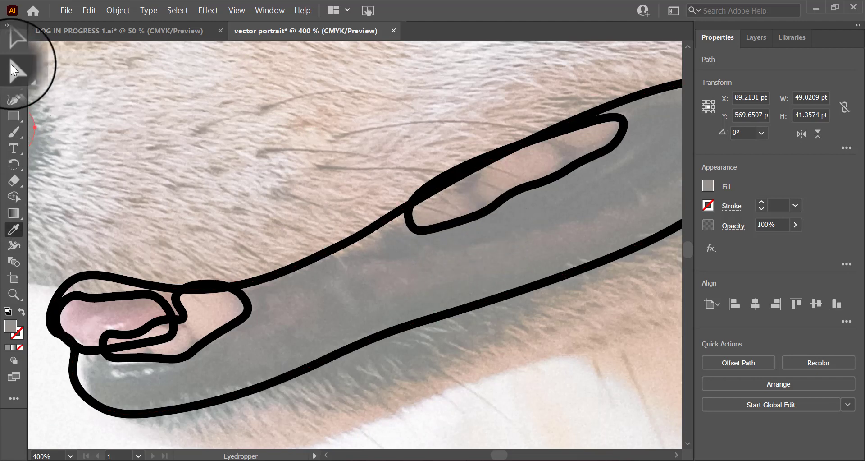
left_click(415, 323)
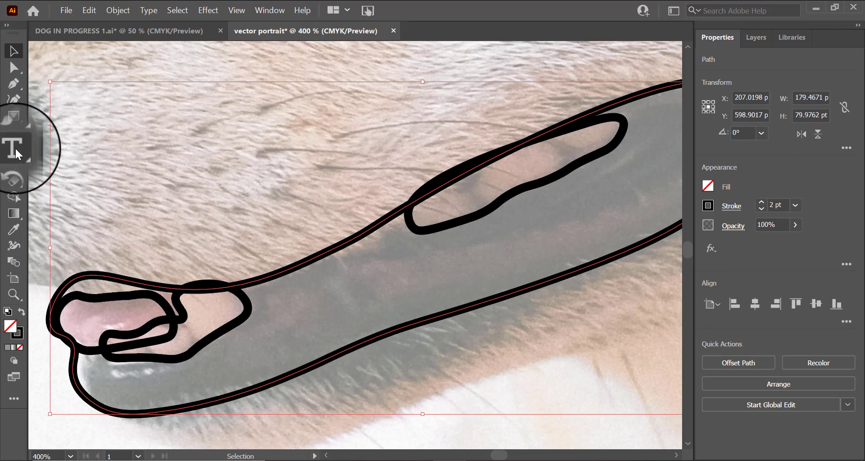
left_click(16, 229)
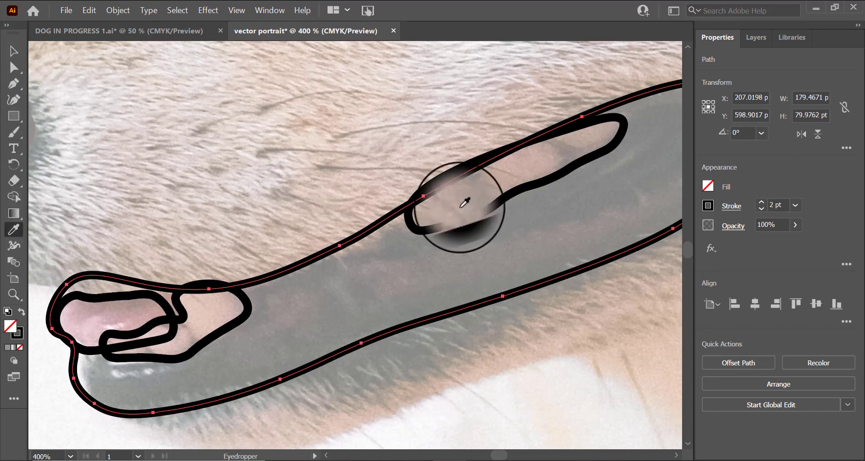
left_click(562, 206)
scroll(513, 256, "down", 1)
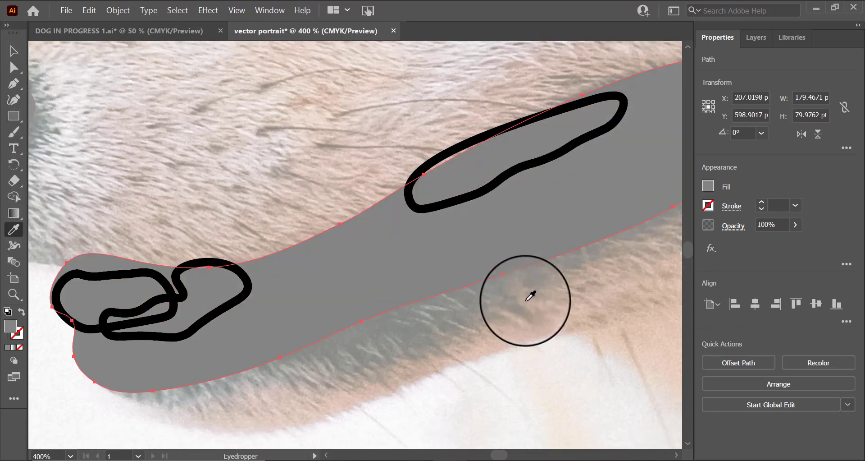
scroll(529, 299, "up", 2)
left_click(513, 247)
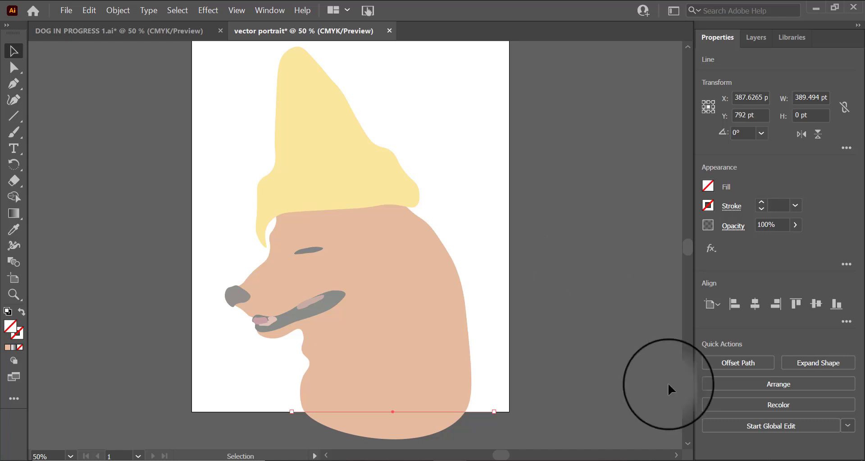
Step: Show and then hide the image template layer to compare the coloured portrait with the photo
left_click(761, 37)
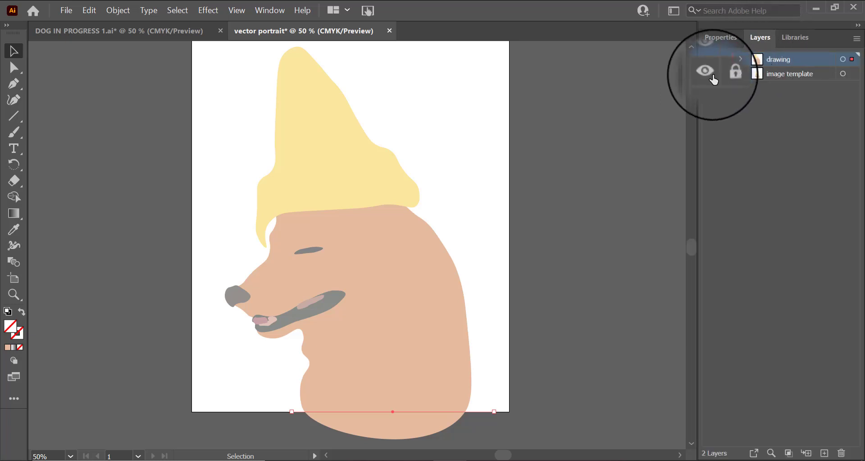
left_click(714, 80)
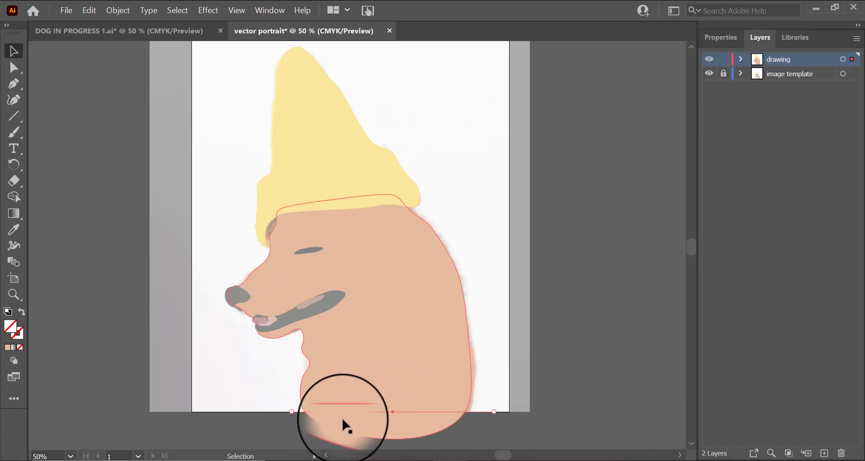
left_click(709, 73)
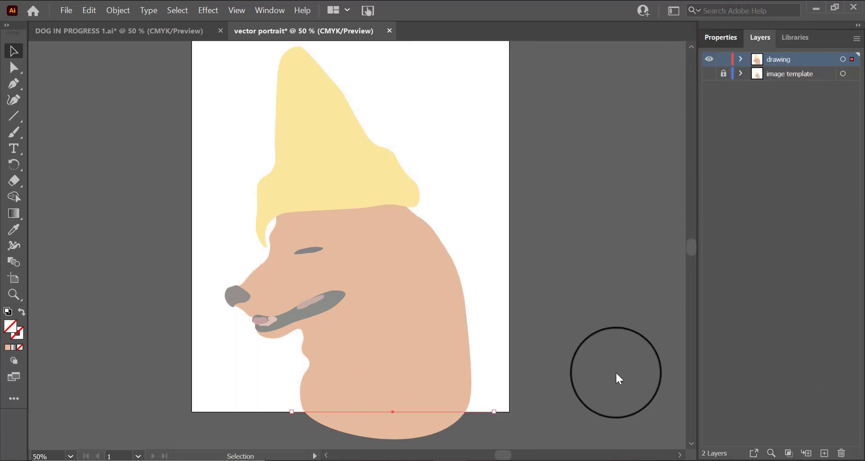
Step: Delete the old bottom line and draw a new black-stroked horizontal line along the artboard's lower edge
left_click(720, 38)
scroll(523, 356, "down", 2)
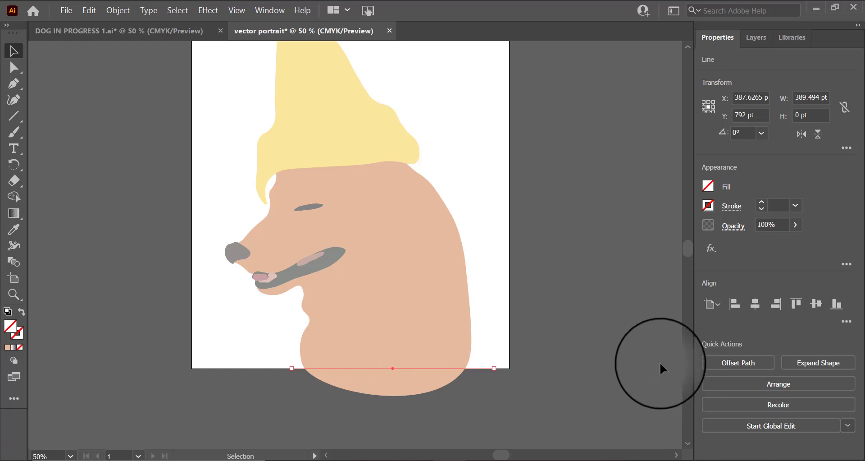
left_click(14, 115)
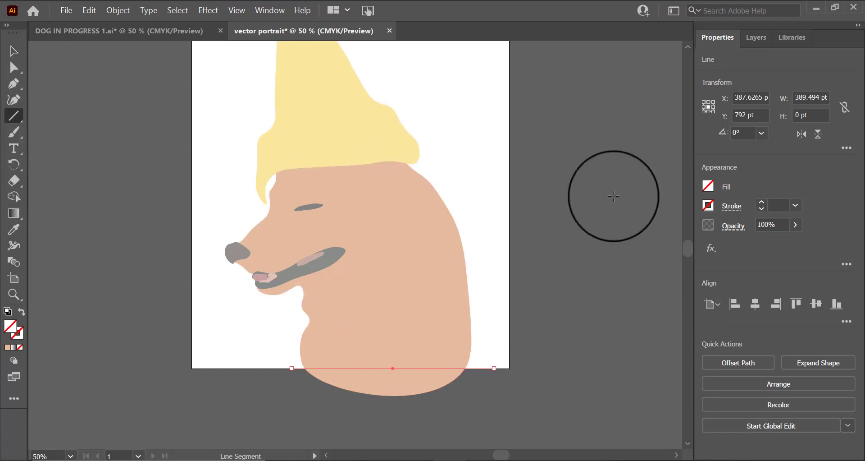
left_click(708, 205)
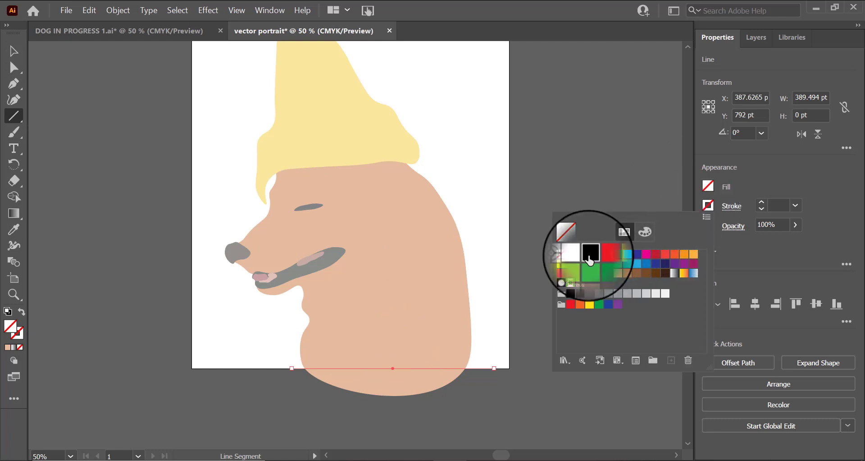
left_click(571, 294)
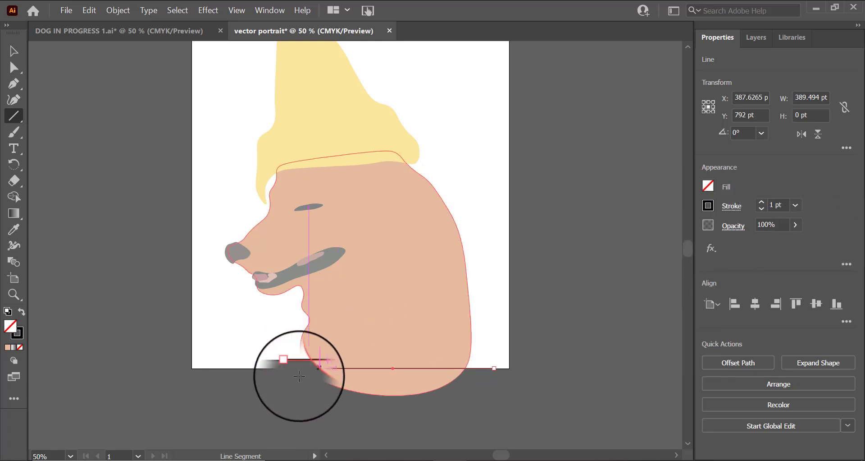
key("Delete")
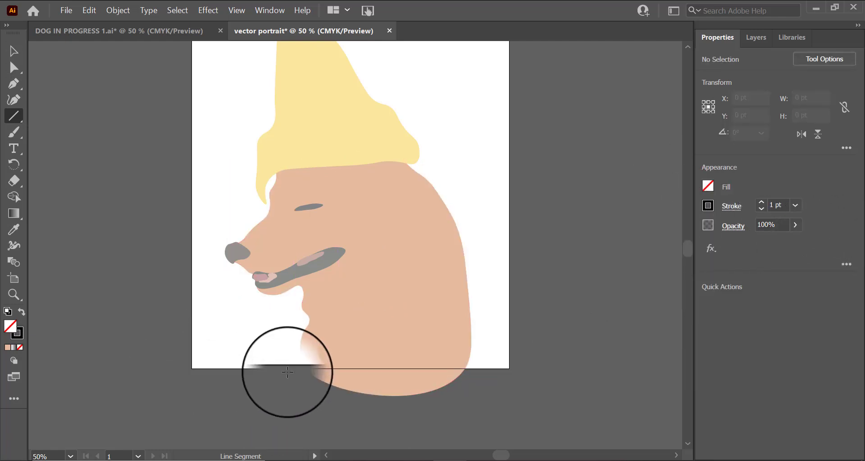
left_click_drag(290, 368, 485, 368)
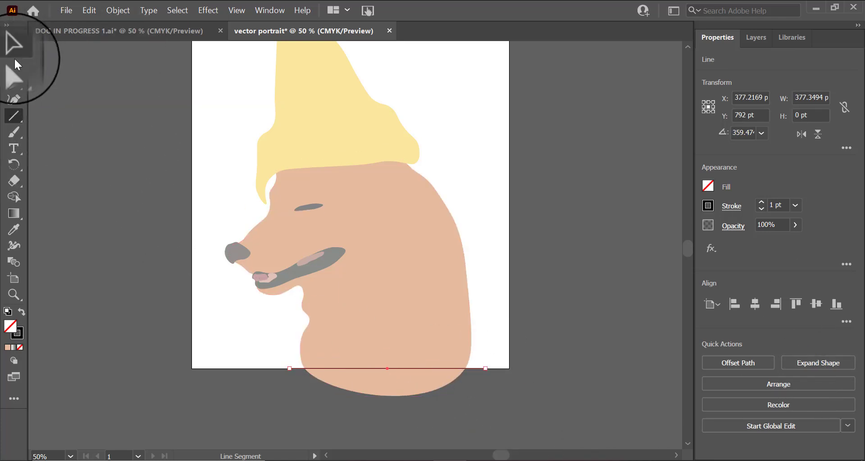
Step: Select the head and the line, then remove the head's part below the artboard edge with Shape Builder
left_click(14, 50)
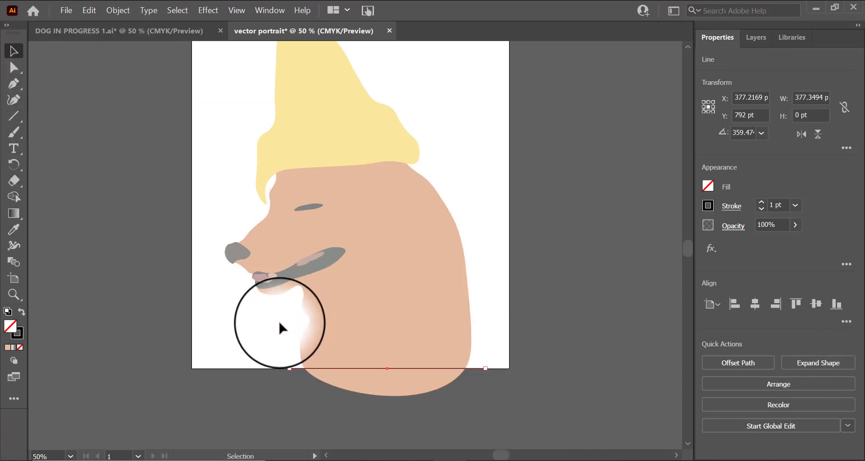
left_click_drag(280, 314, 414, 398)
left_click_drag(465, 411, 477, 416)
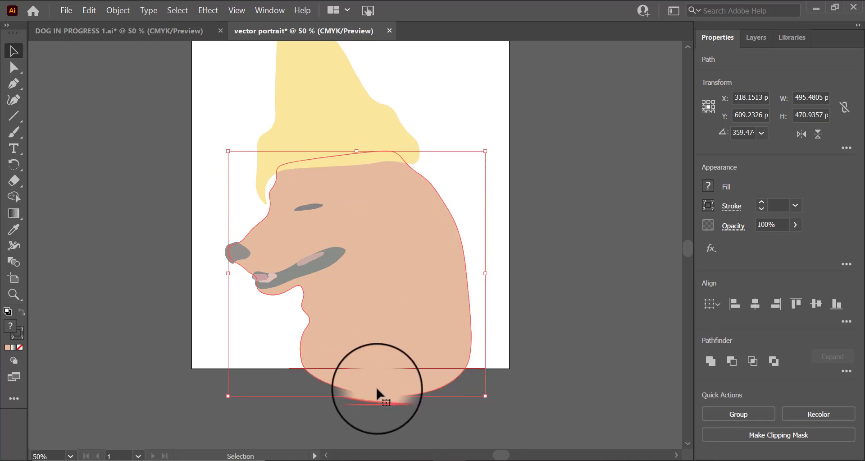
left_click(14, 198)
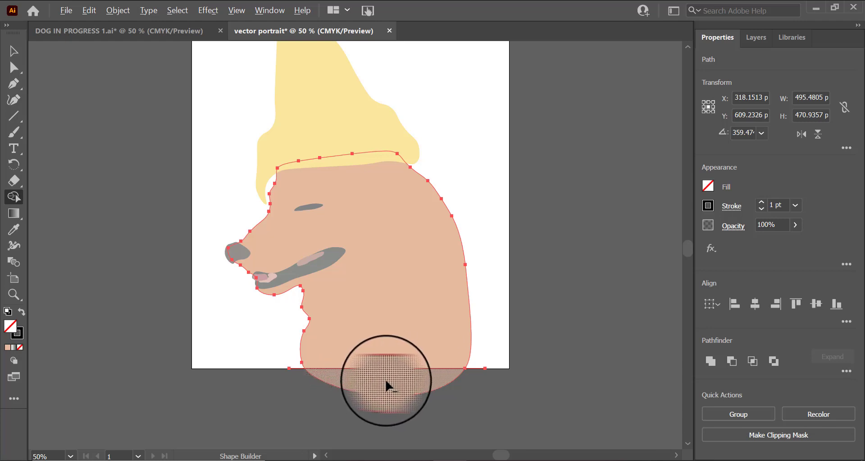
left_click(386, 384, "alt")
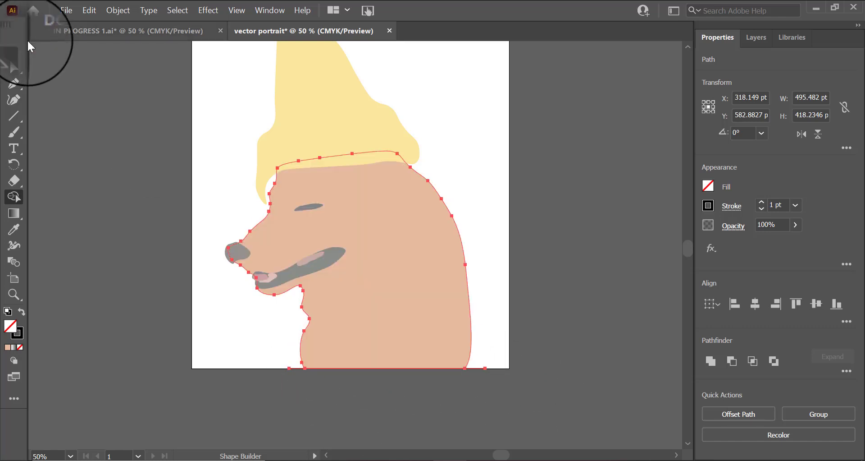
left_click(14, 51)
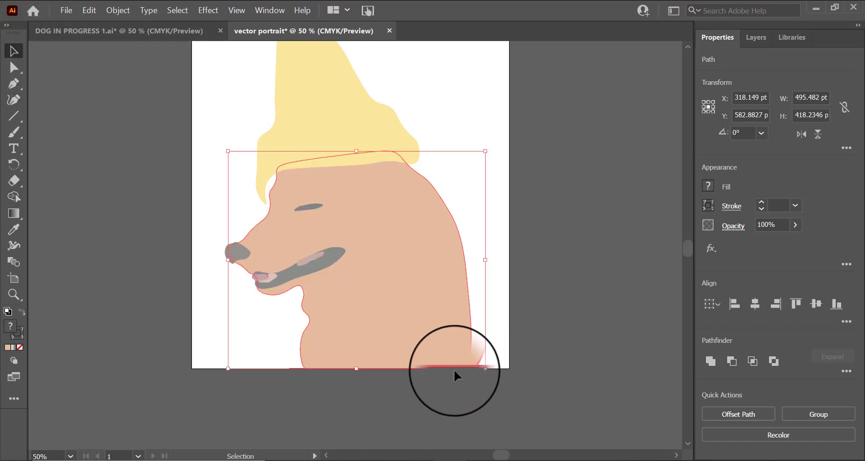
left_click_drag(454, 373, 454, 399)
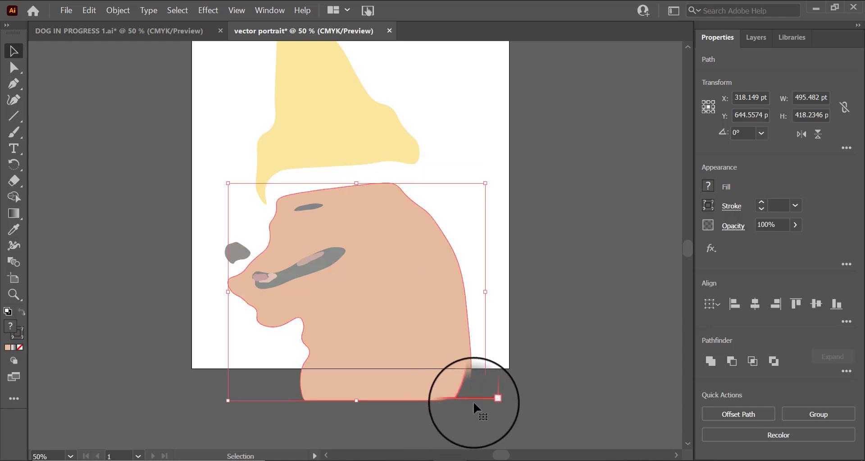
key("ctrl+z")
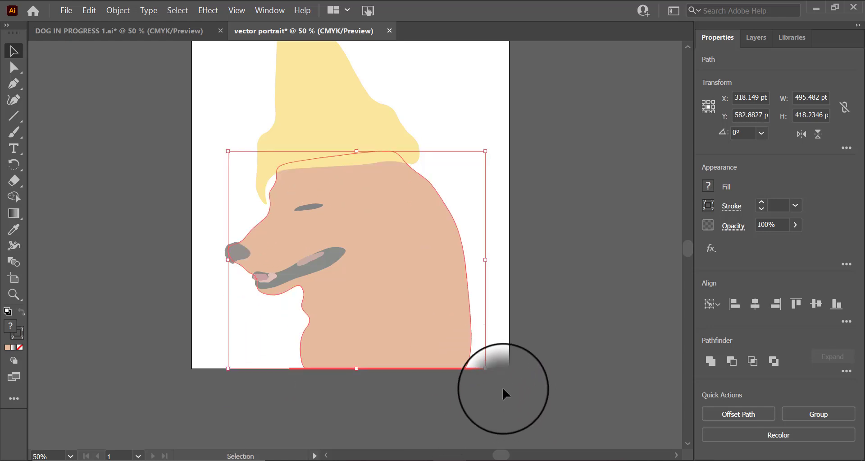
double_click(477, 368)
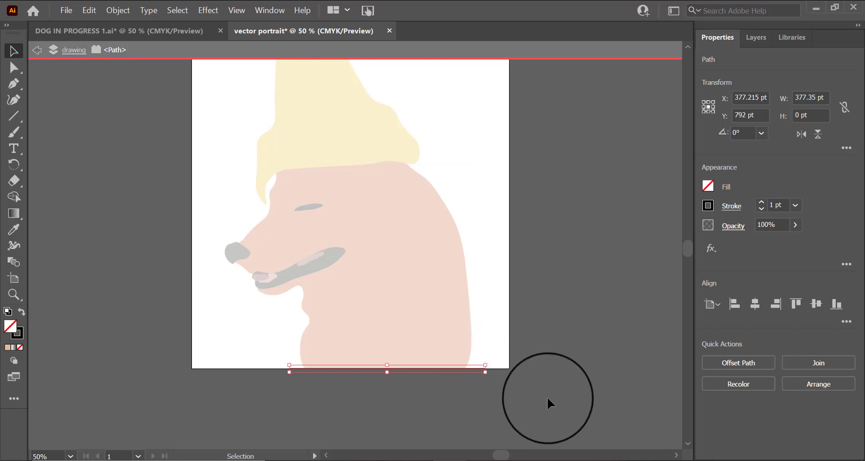
double_click(561, 386)
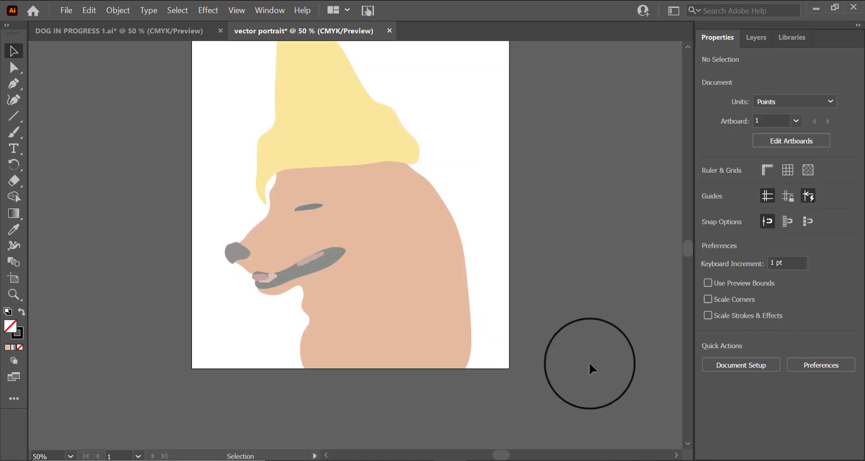
Step: Reshape the hair shape's anchor beside the forehead so its edge follows the head's outline
scroll(555, 419, "up", 1)
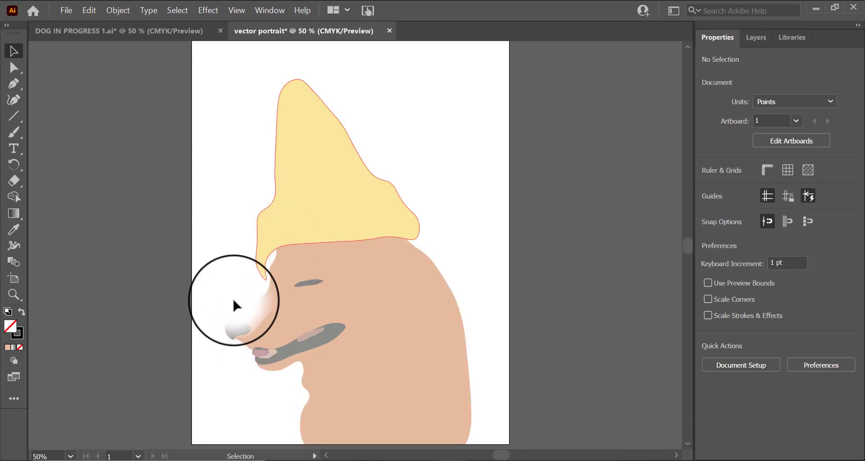
left_click(13, 294)
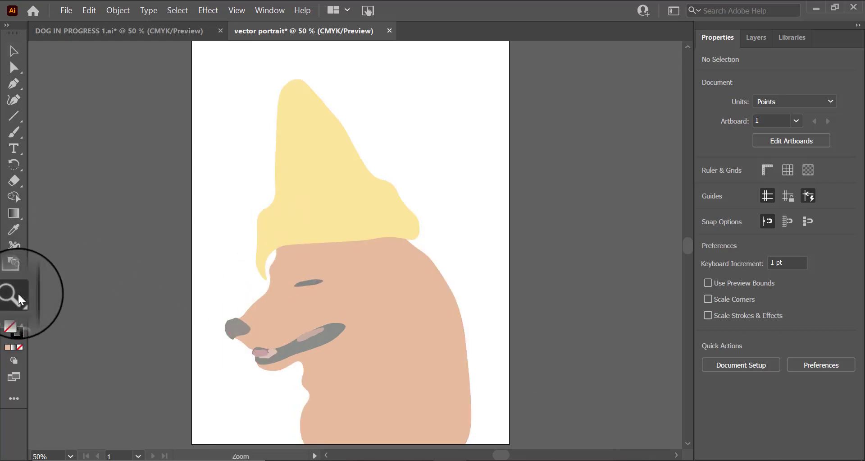
left_click(270, 274)
left_click(371, 244)
left_click(350, 224)
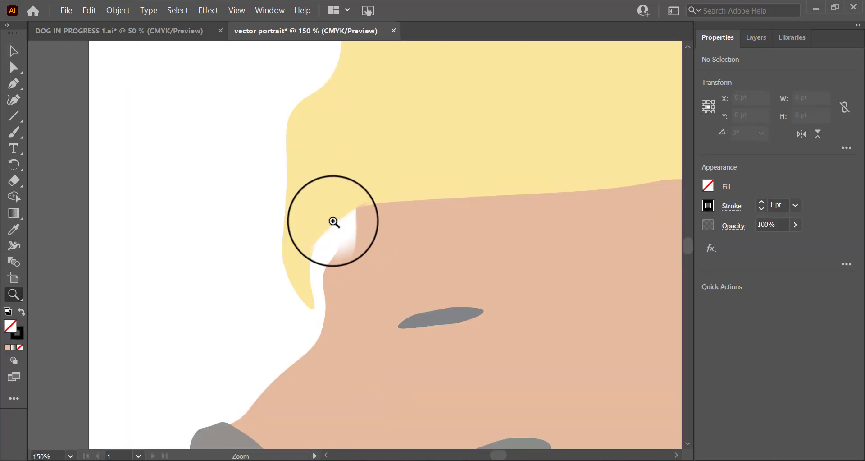
left_click(334, 222)
scroll(469, 356, "down", 4)
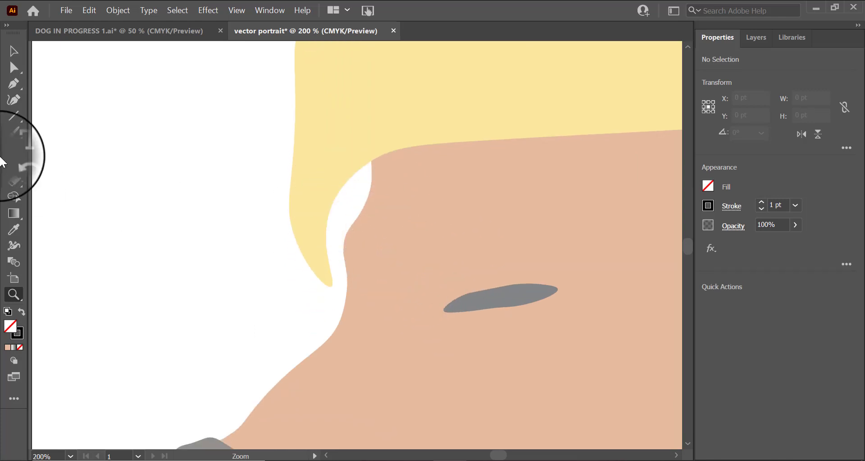
left_click(14, 51)
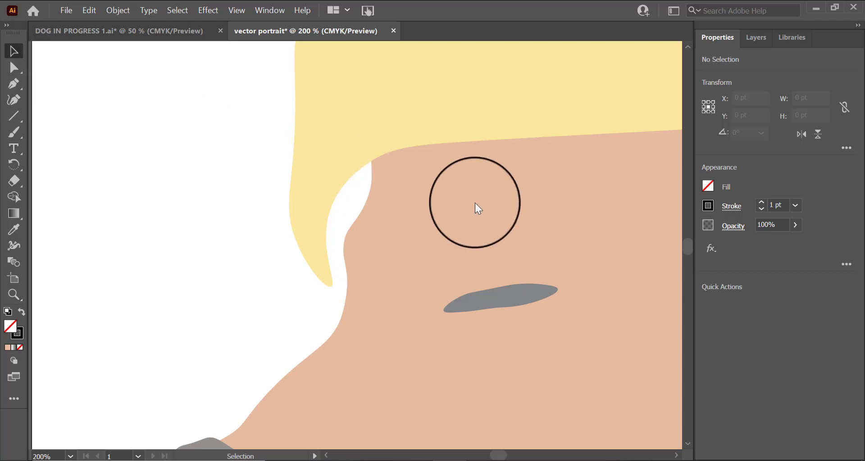
left_click(345, 109)
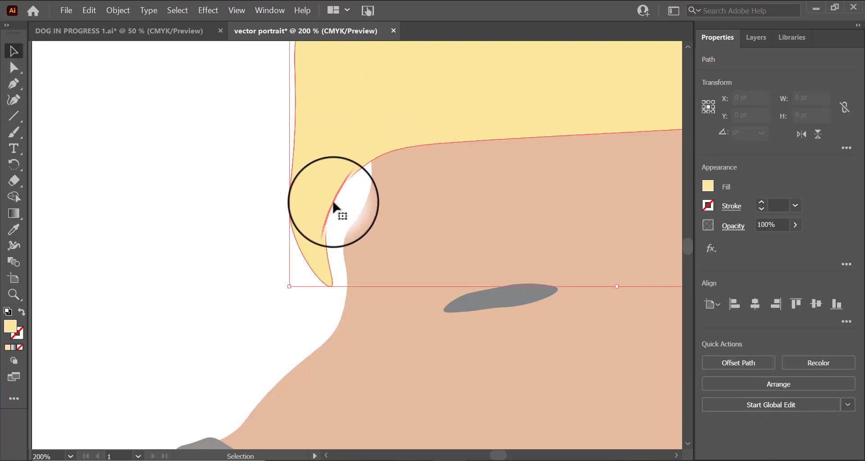
left_click(17, 75)
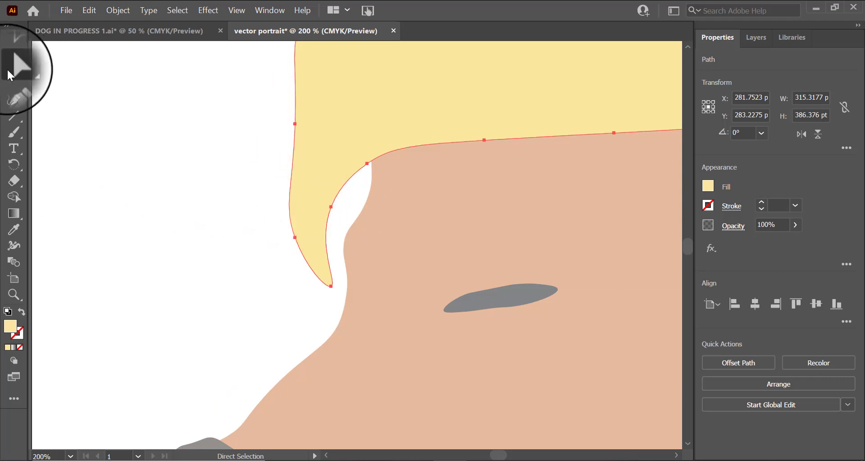
left_click(332, 208)
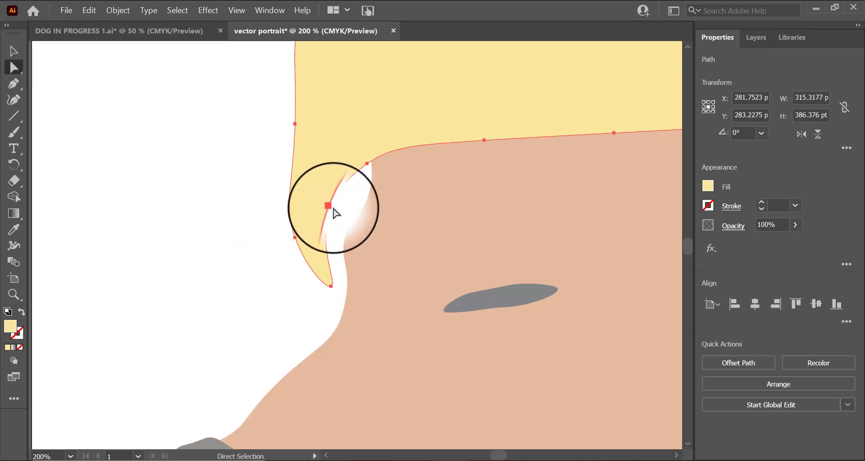
left_click_drag(332, 207, 356, 172)
key("ctrl+z")
left_click(331, 206)
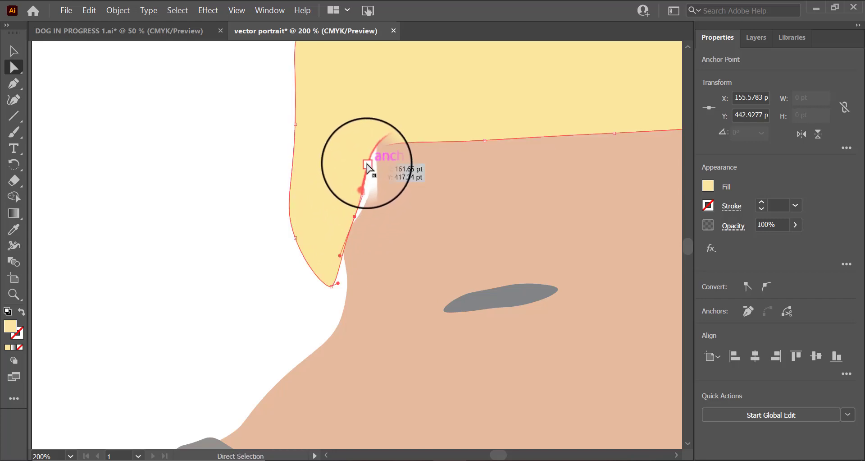
mouse_move(369, 168)
left_mouse_down()
mouse_move(373, 184)
mouse_move(376, 176)
left_mouse_up()
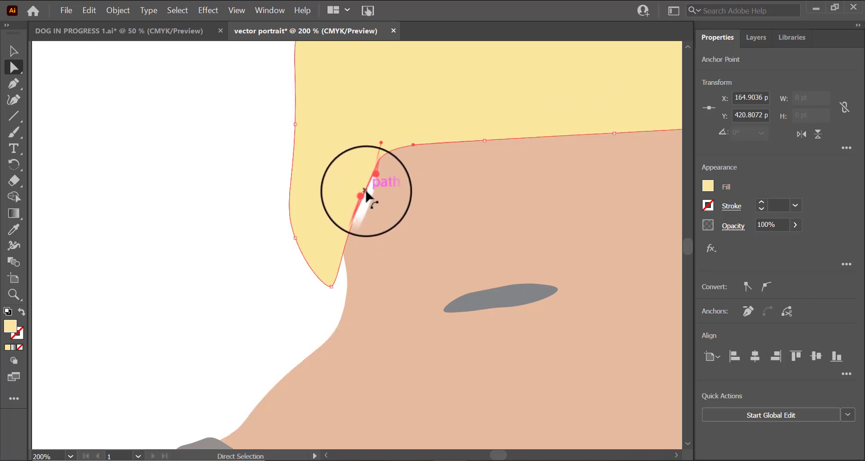
left_click(366, 208)
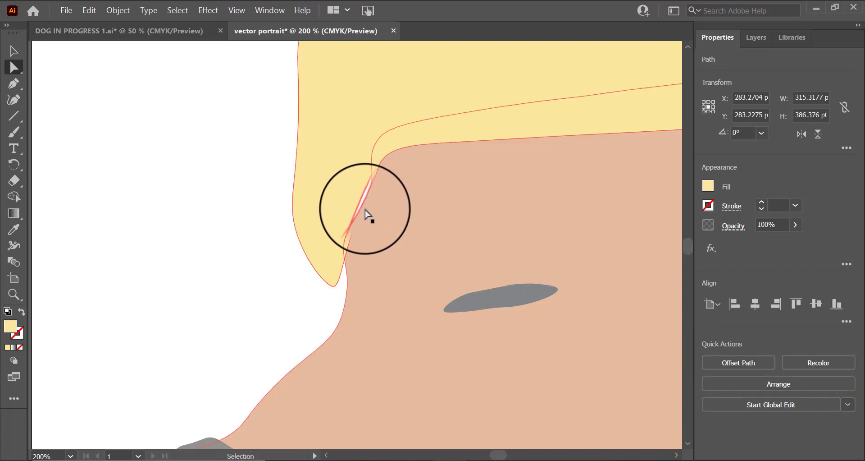
Step: Pull the hair's lower-left edge down to meet the head, closing the white gap between them
left_click_drag(359, 218, 346, 276)
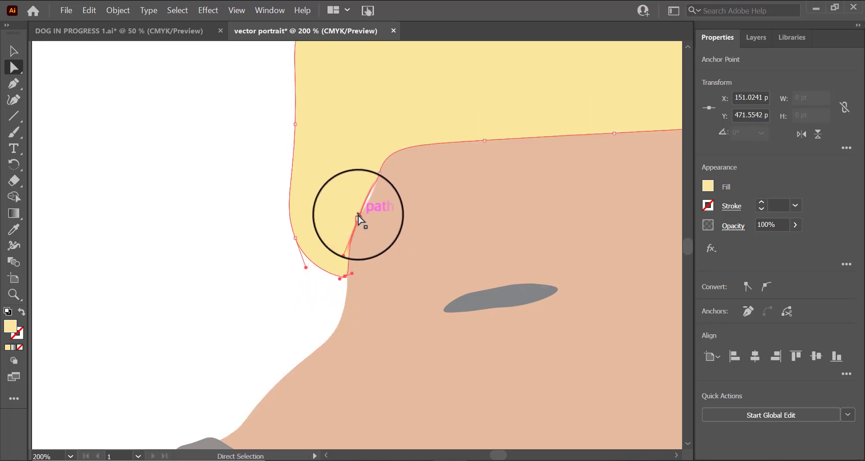
left_click(361, 219)
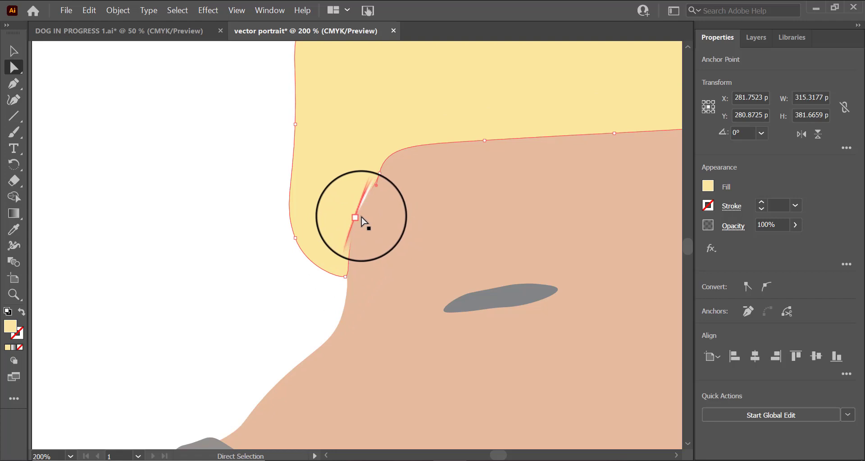
left_click(361, 218)
key("ctrl+z")
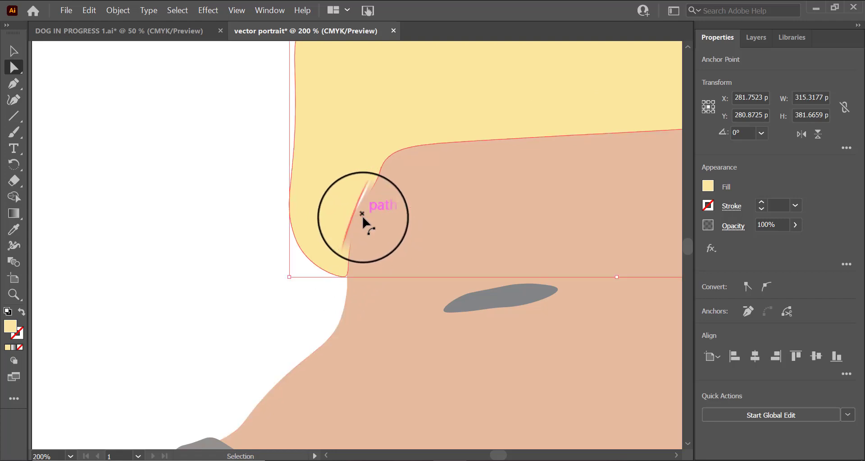
left_click(361, 215)
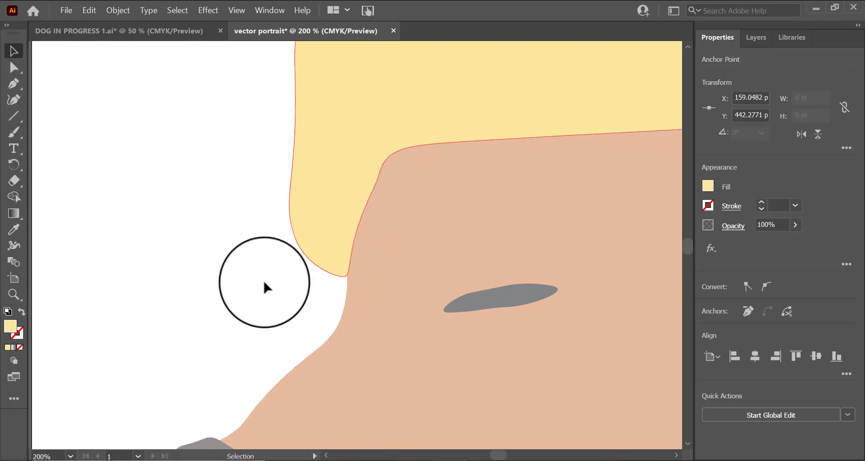
Step: Adjust the head outline's anchor between nose and mouth to close the white gap there
left_click(14, 298)
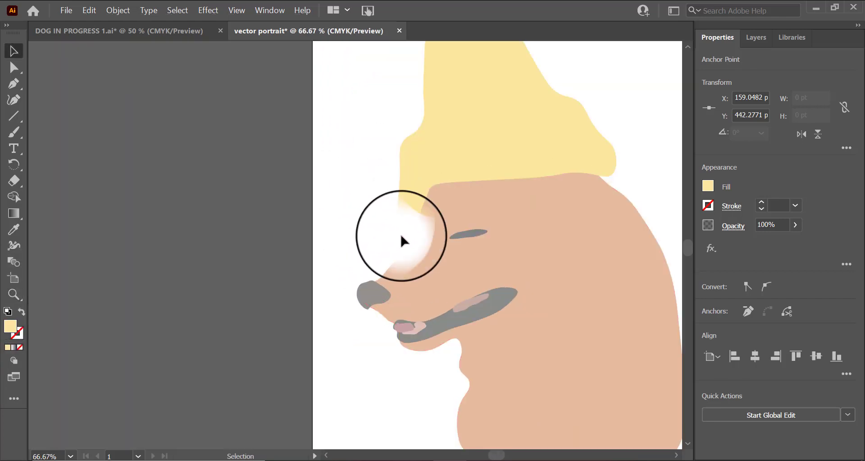
left_click(403, 241)
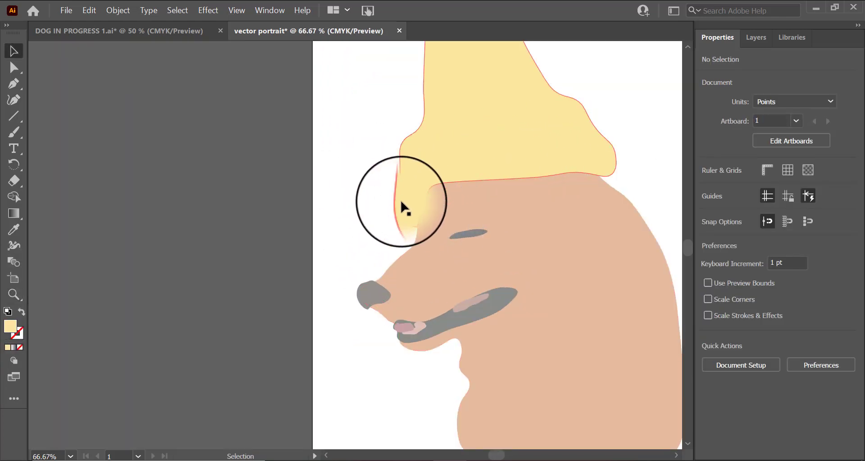
scroll(408, 229, "down", 3)
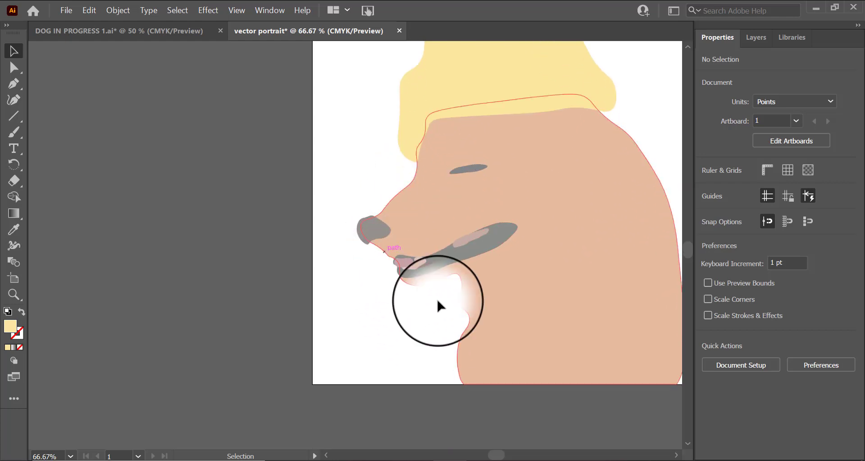
scroll(438, 303, "up", 2)
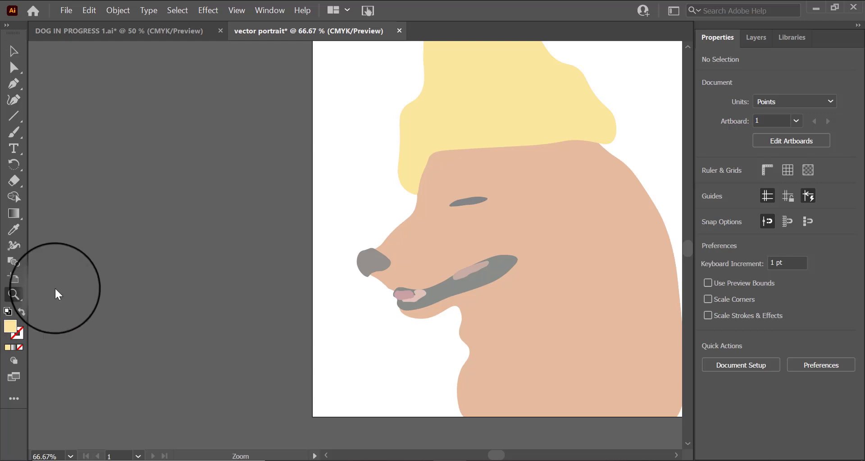
left_click(385, 311)
left_click(349, 246)
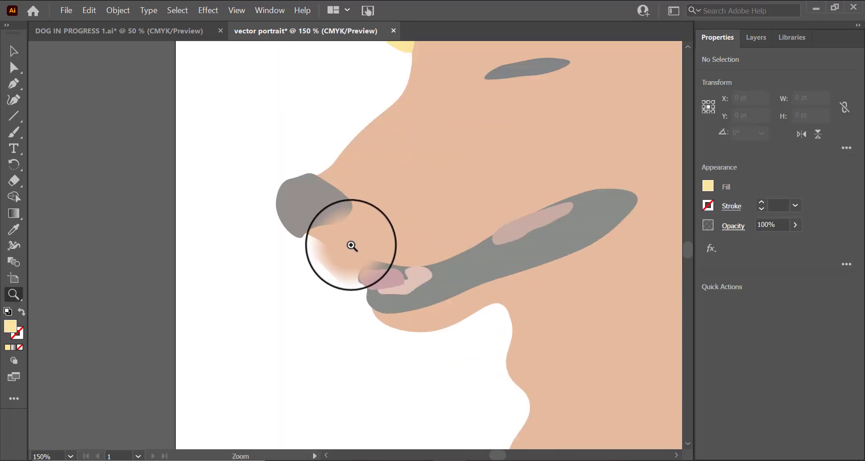
left_click(352, 246)
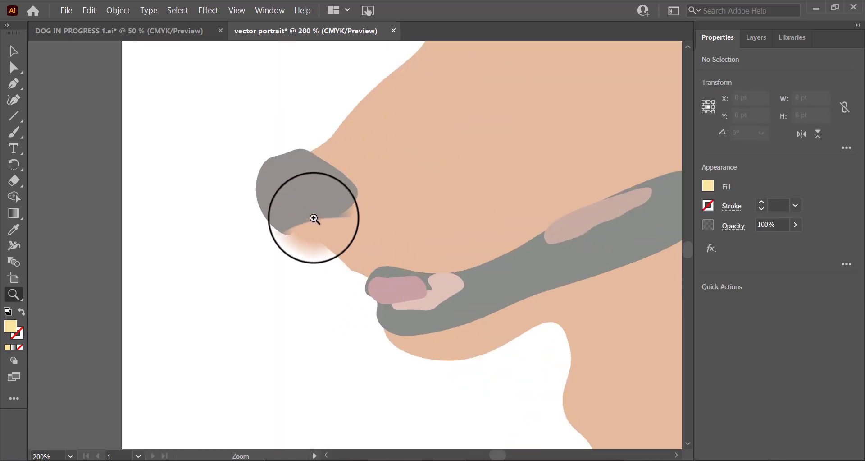
left_click(348, 271)
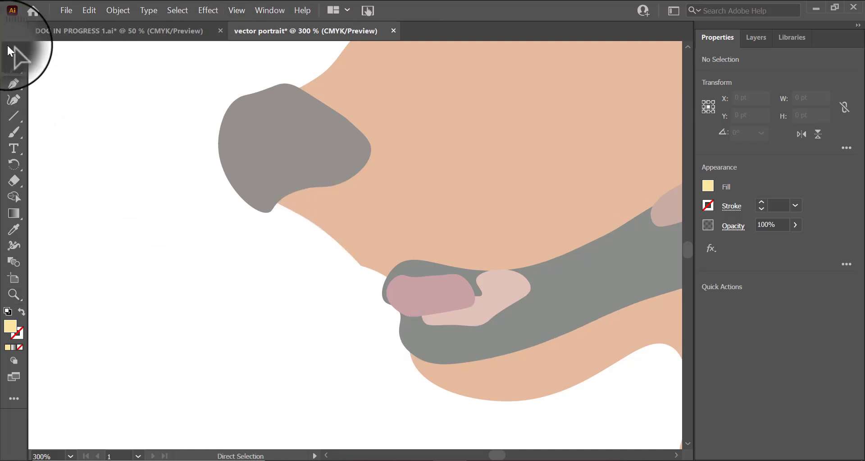
left_click(9, 51)
left_click(355, 238)
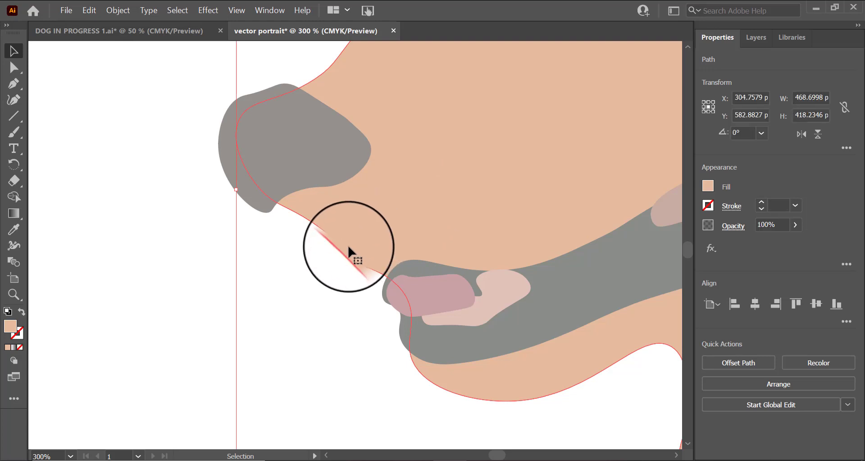
left_click(9, 71)
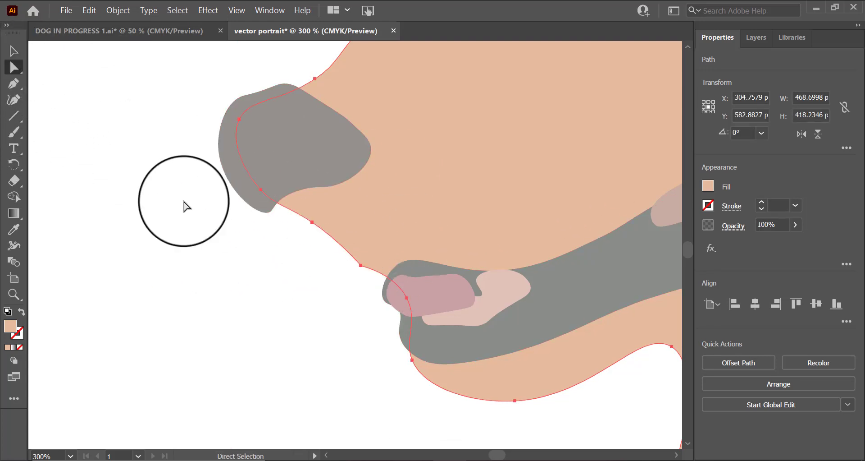
left_click(311, 223)
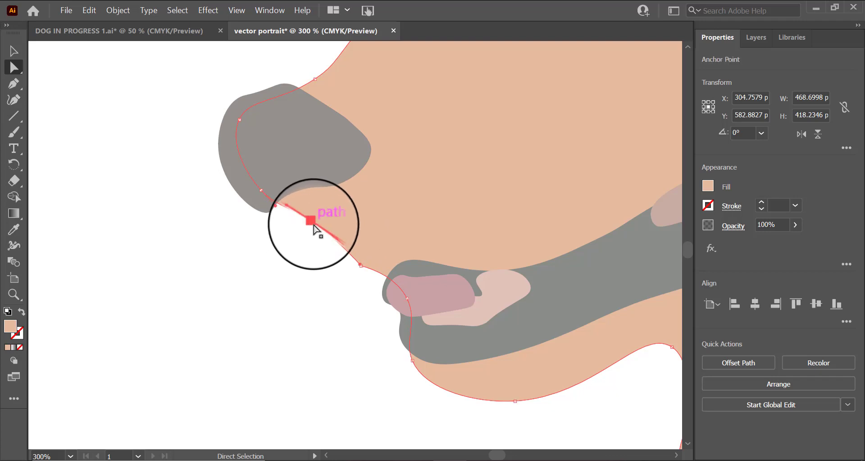
left_click_drag(314, 226, 292, 226)
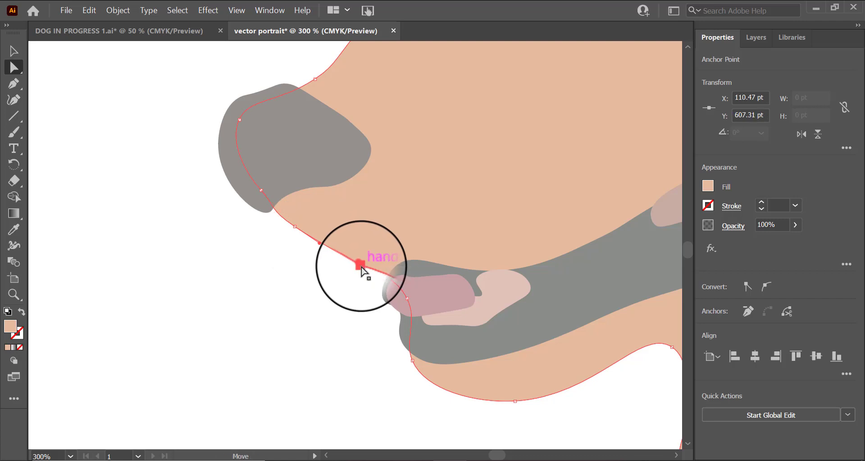
left_click_drag(364, 270, 364, 270)
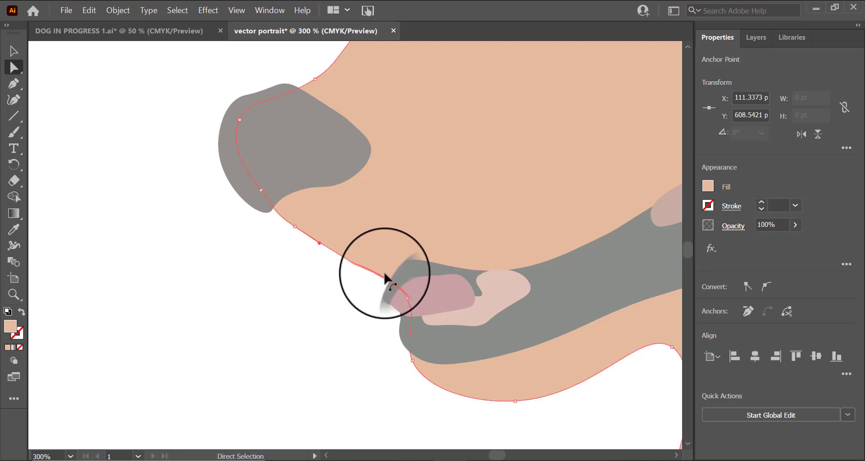
key("ctrl+z")
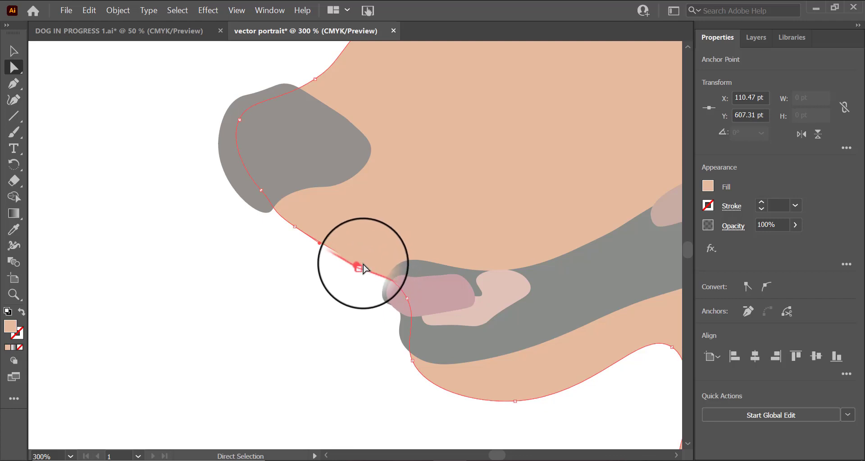
left_click_drag(361, 268, 351, 272)
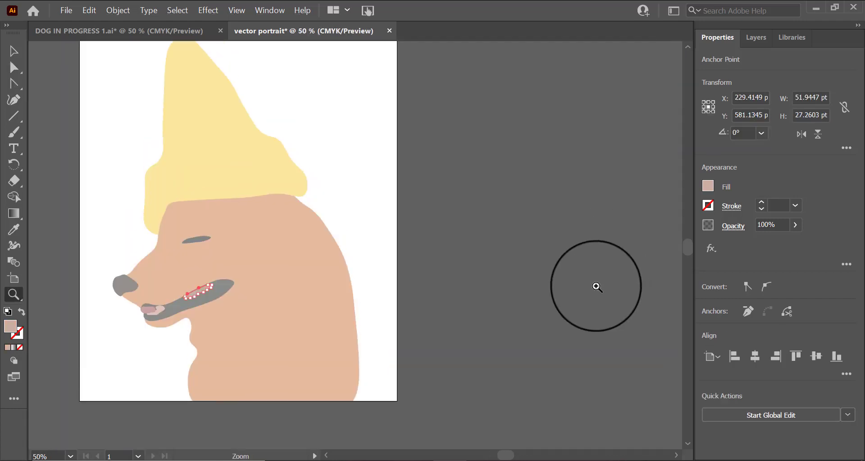
Step: Select all portrait shapes and give them a black stroke of 2 pt
scroll(598, 286, "up", 2)
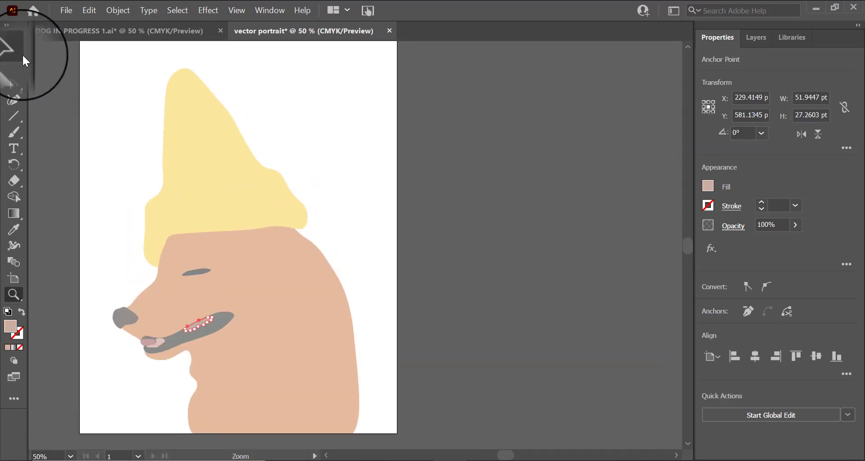
left_click(13, 51)
left_click(347, 323)
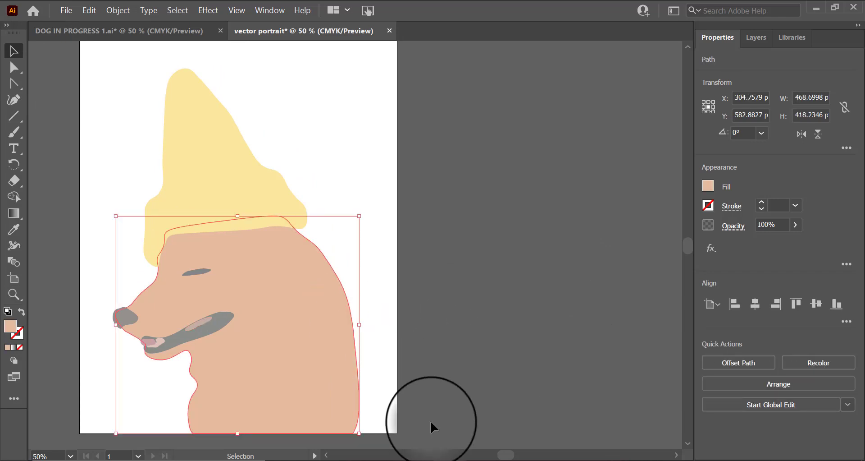
left_click(430, 420)
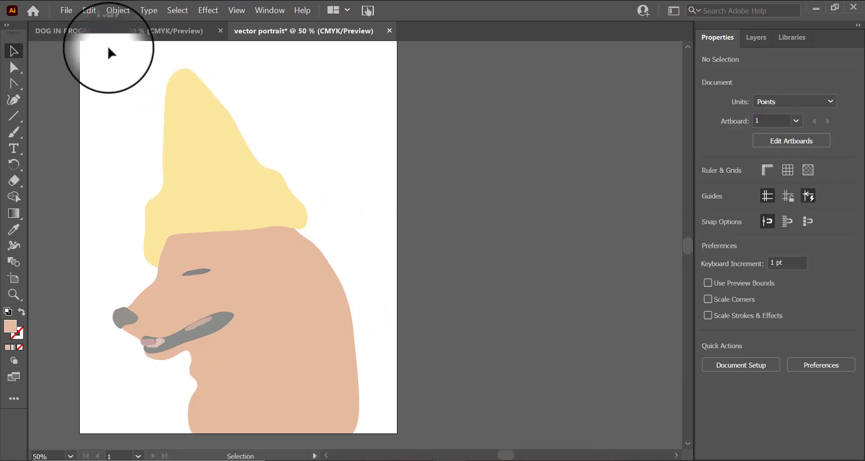
left_click_drag(108, 48, 379, 452)
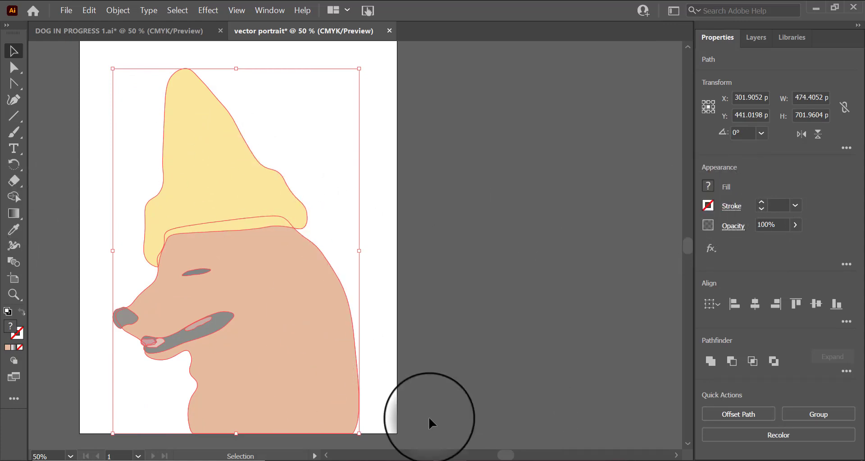
left_click(706, 208)
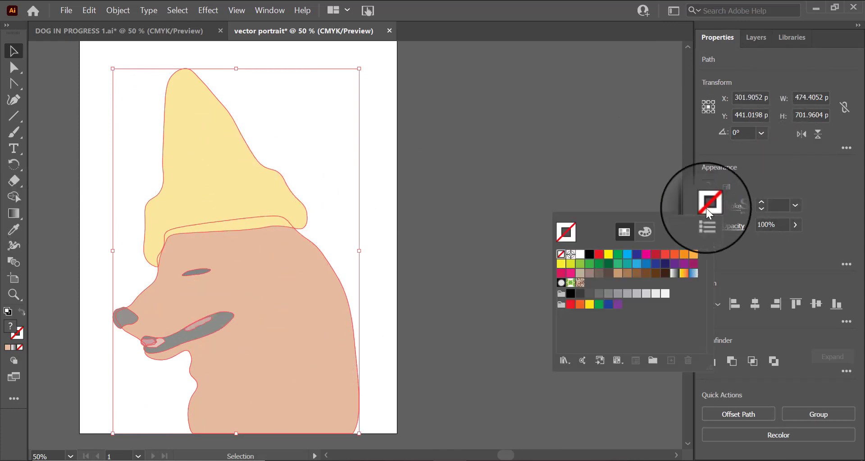
left_click(589, 257)
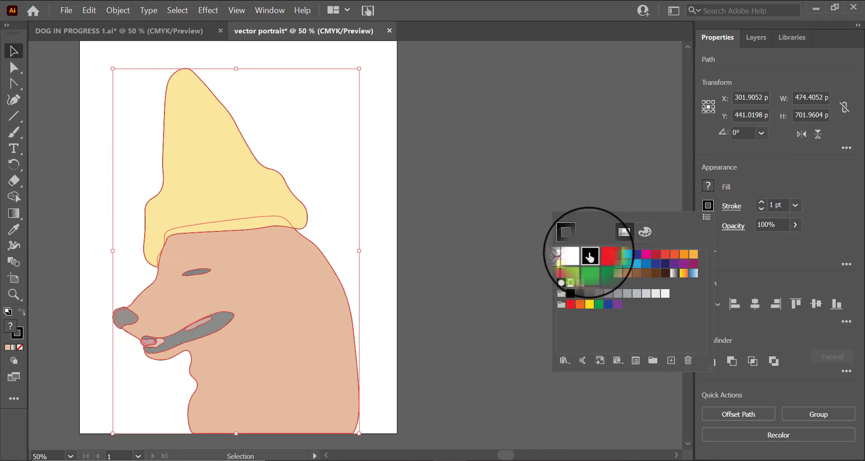
left_click(796, 205)
left_click(796, 206)
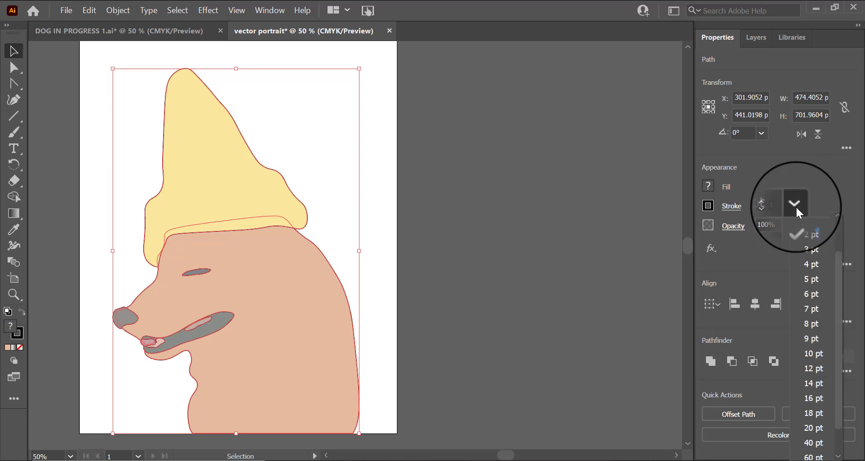
left_click(815, 238)
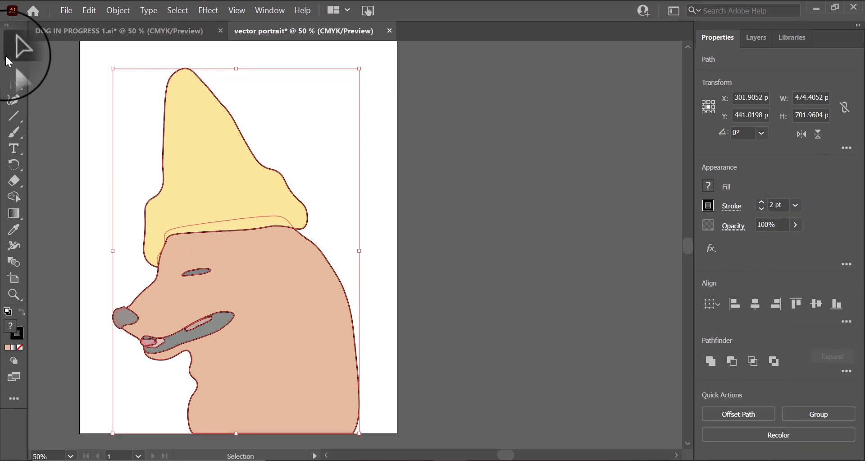
left_click(488, 237)
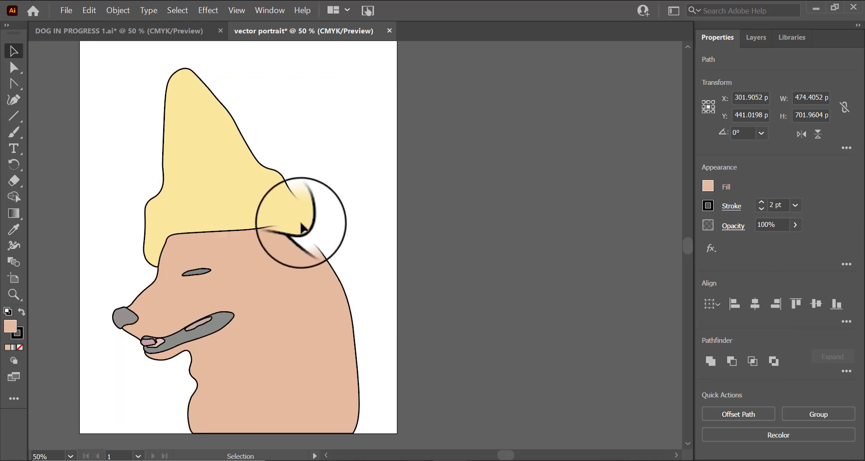
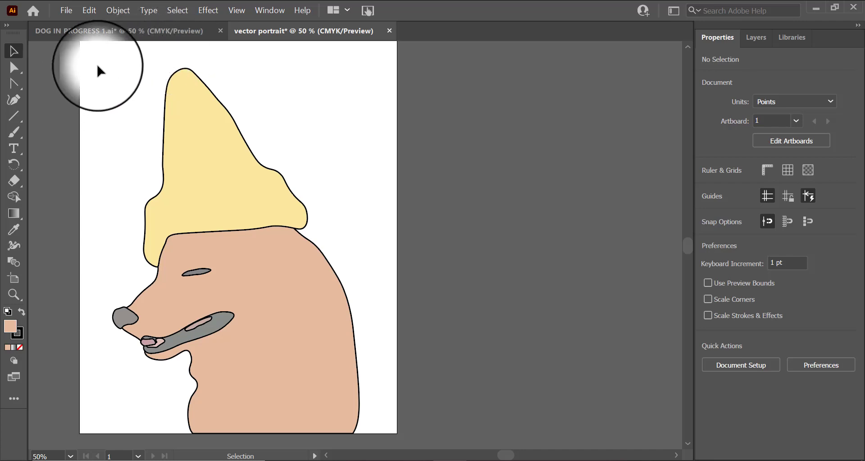
Step: Select all portrait shapes and give their strokes a tapered width profile
left_click_drag(98, 64, 388, 442)
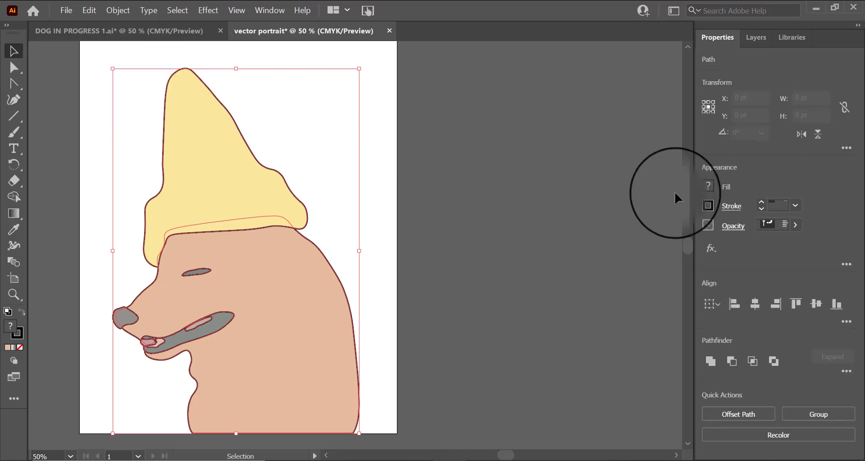
left_click(733, 210)
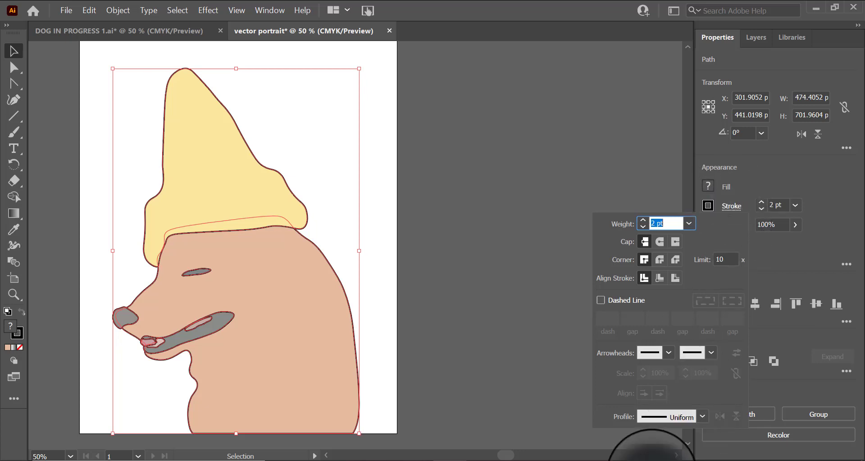
left_click(701, 416)
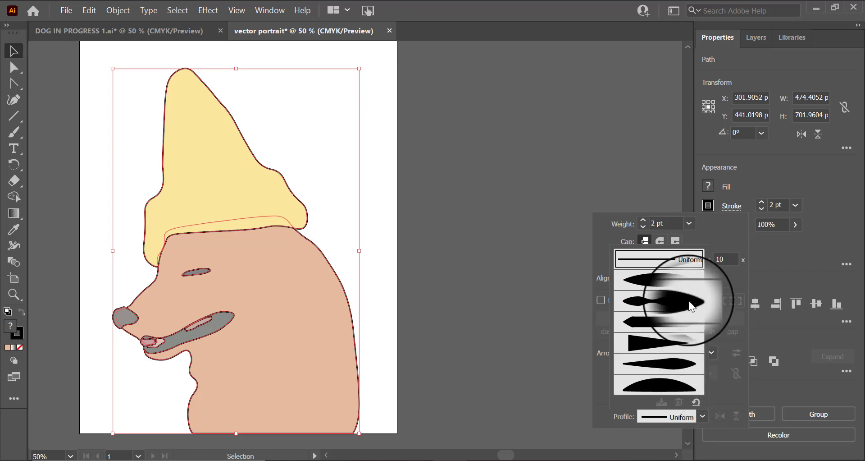
left_click(675, 367)
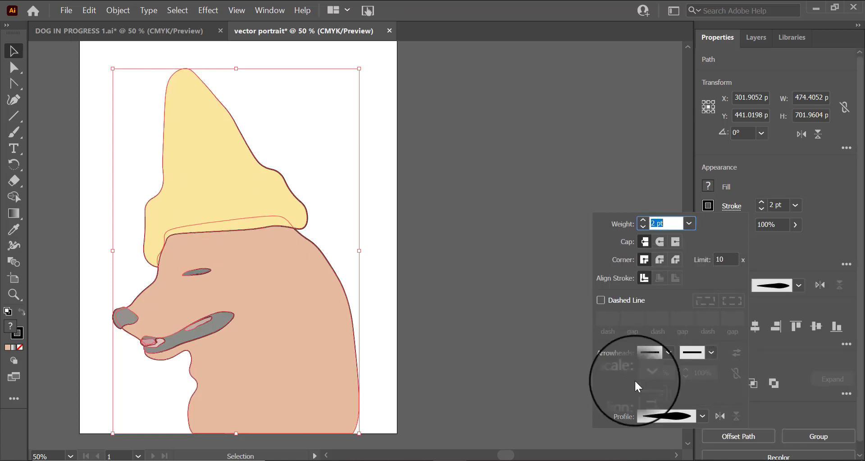
left_click(685, 417)
left_click(677, 382)
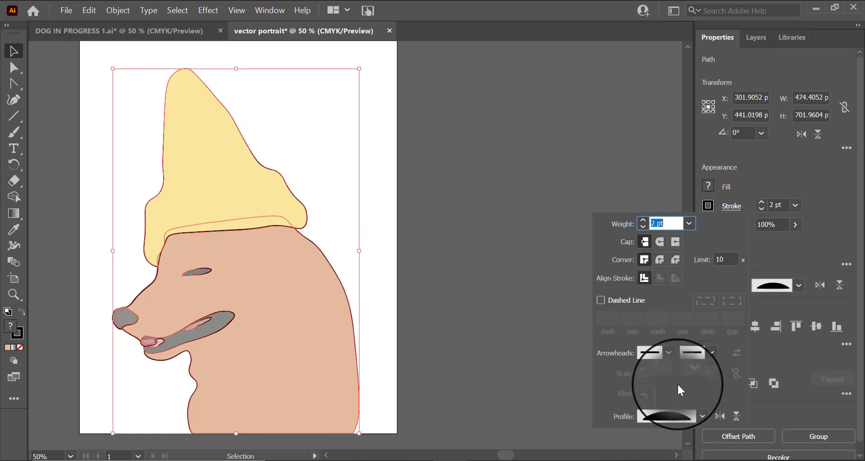
left_click(694, 417)
left_click(688, 358)
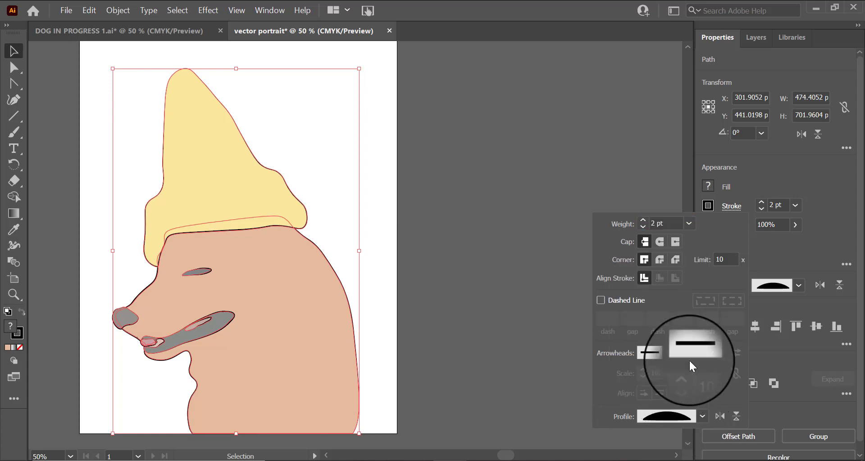
left_click(465, 174)
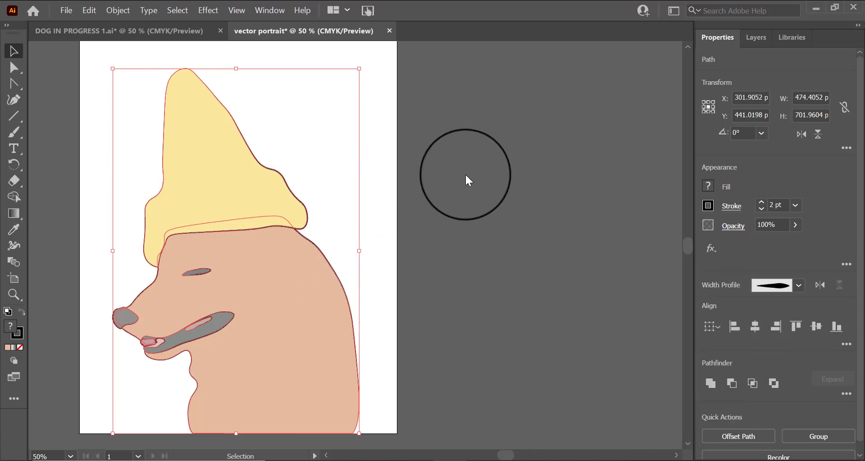
left_click(434, 178)
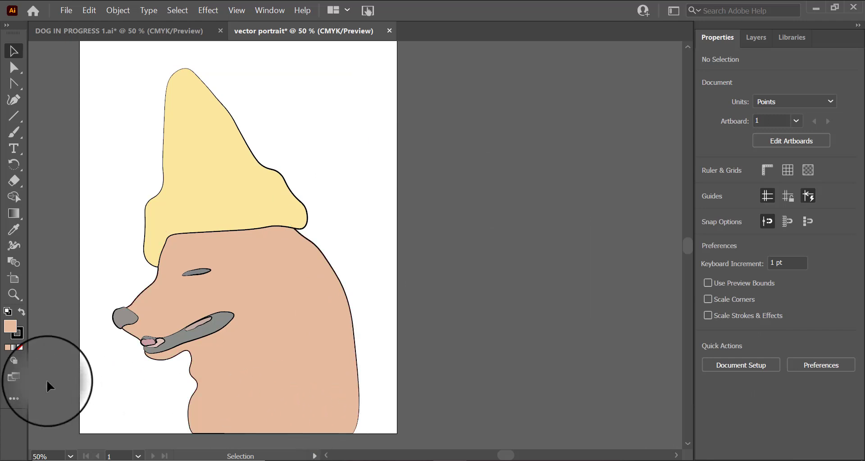
Step: Zoom in and inspect the outlined strokes around the hat, head and muzzle
left_click(14, 295)
left_click(354, 307)
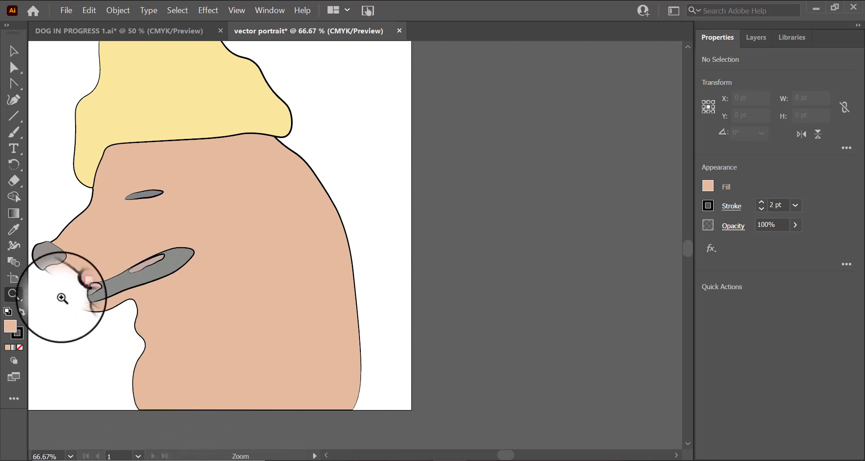
scroll(174, 229, "up", 5)
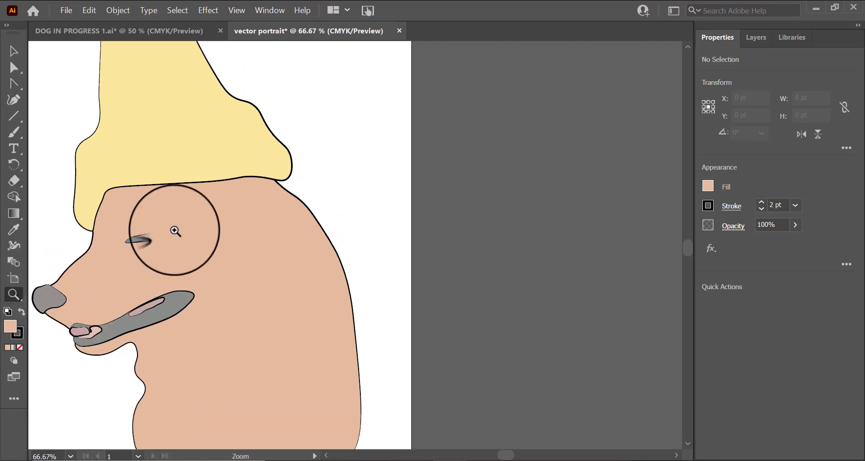
scroll(156, 253, "up", 2)
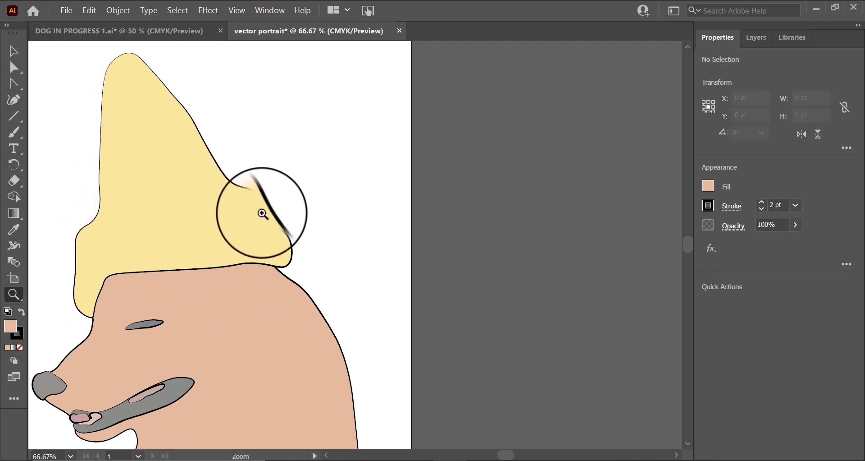
scroll(288, 250, "down", 4)
scroll(347, 360, "down", 3)
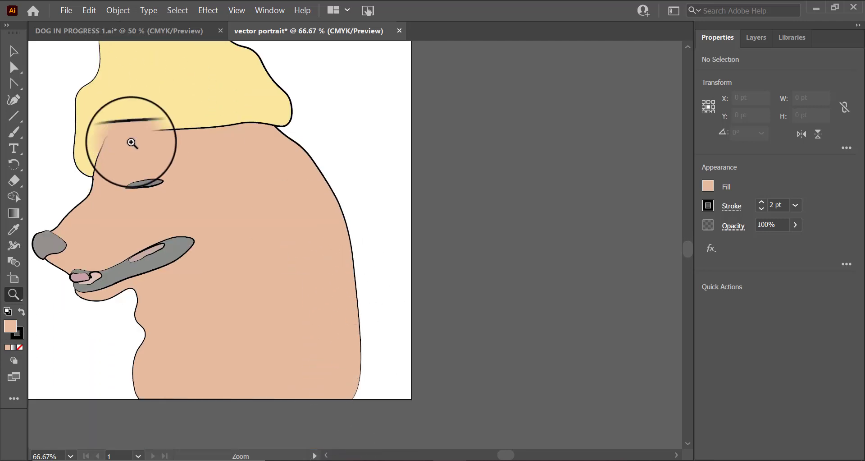
scroll(216, 255, "up", 6)
scroll(237, 304, "up", 4)
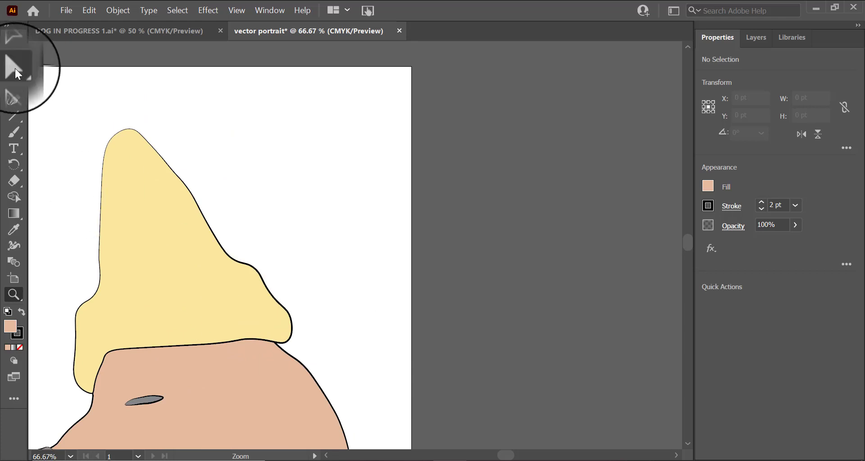
scroll(164, 238, "down", 1)
key("v")
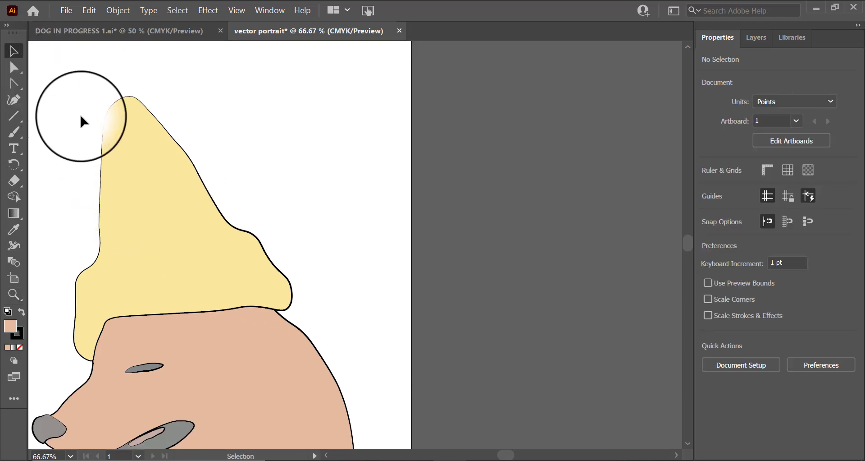
scroll(379, 421, "down", 2)
scroll(379, 428, "down", 5)
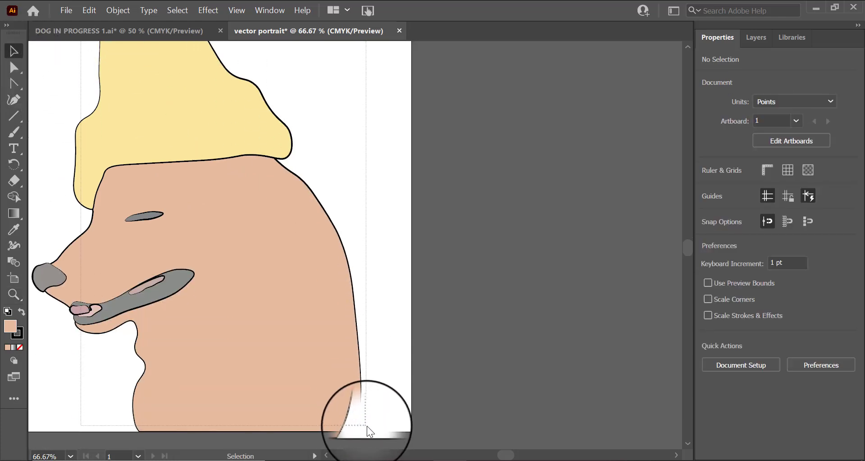
Step: Select the head outline and apply a wavy width profile to its stroke
left_click(151, 283)
scroll(372, 358, "up", 1)
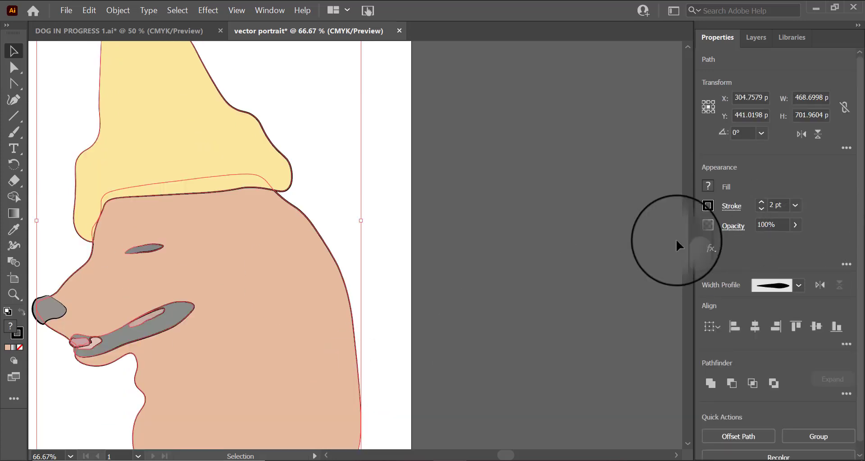
left_click(733, 207)
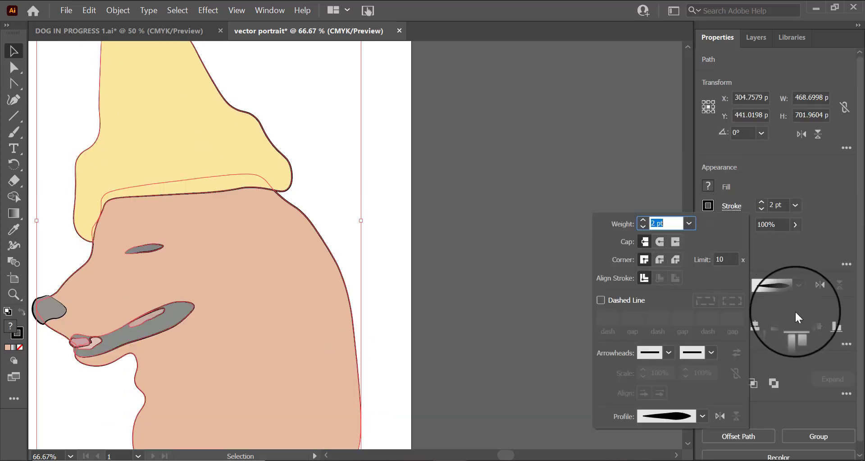
left_click(697, 417)
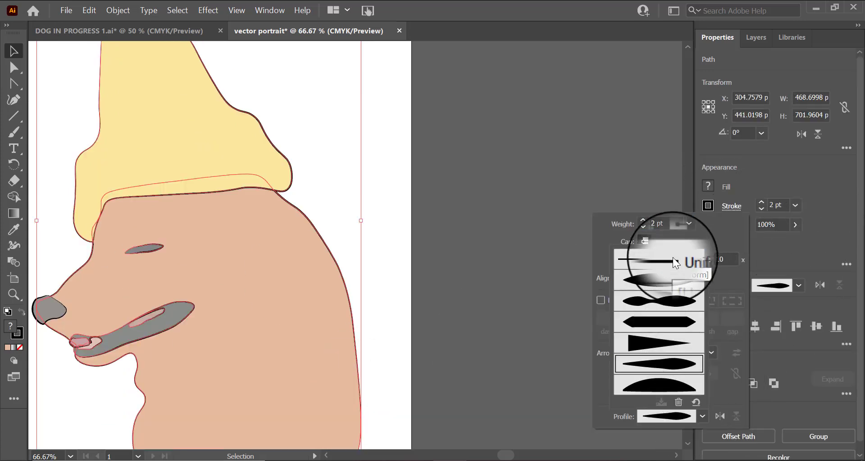
left_click(670, 304)
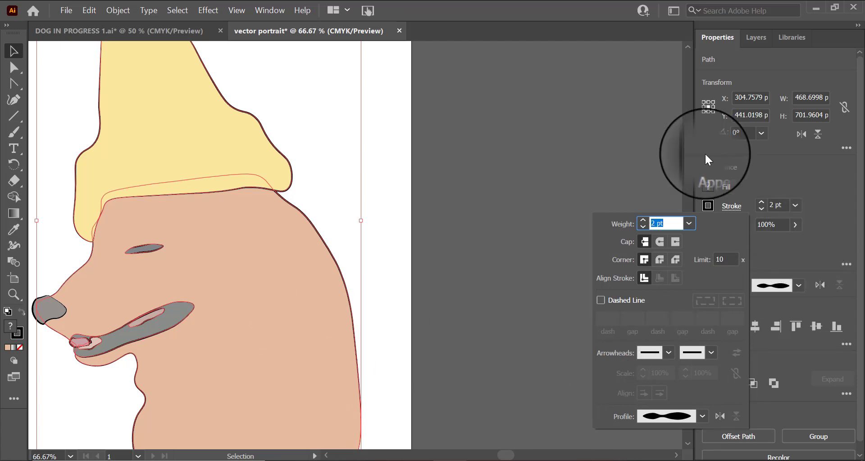
left_click(650, 178)
Step: Make the image template layer with the reference photo visible again
scroll(650, 178, "down", 3)
scroll(296, 363, "up", 1)
scroll(298, 370, "up", 3)
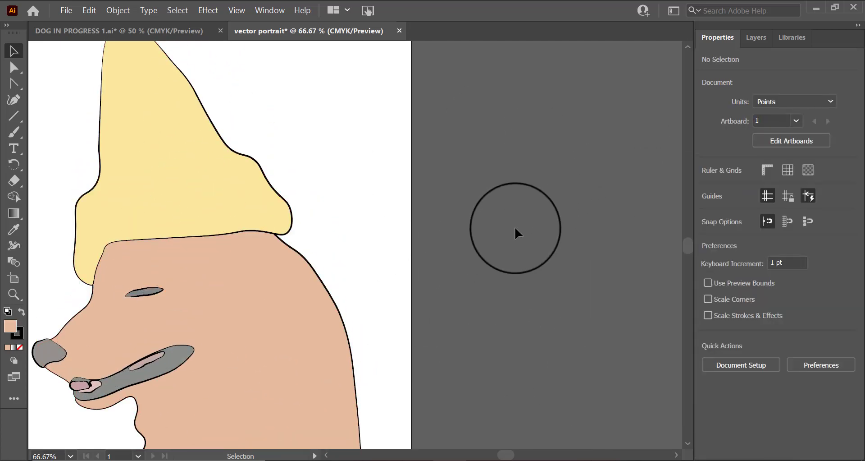
scroll(250, 359, "down", 5)
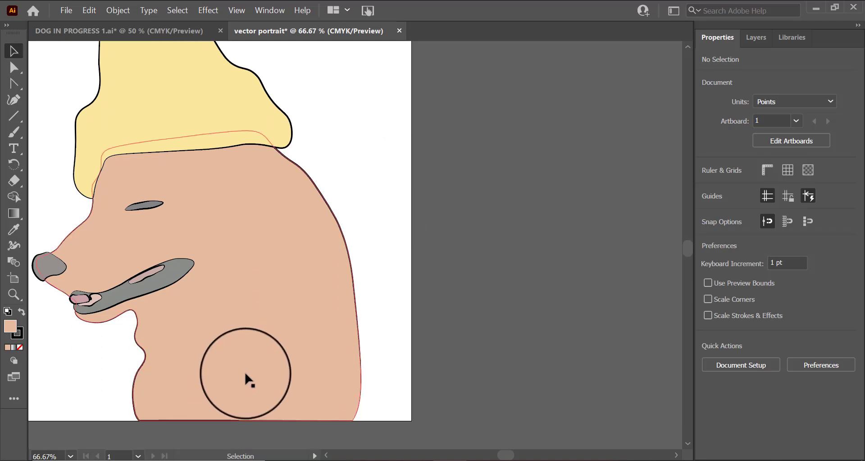
scroll(508, 456, "left", 1)
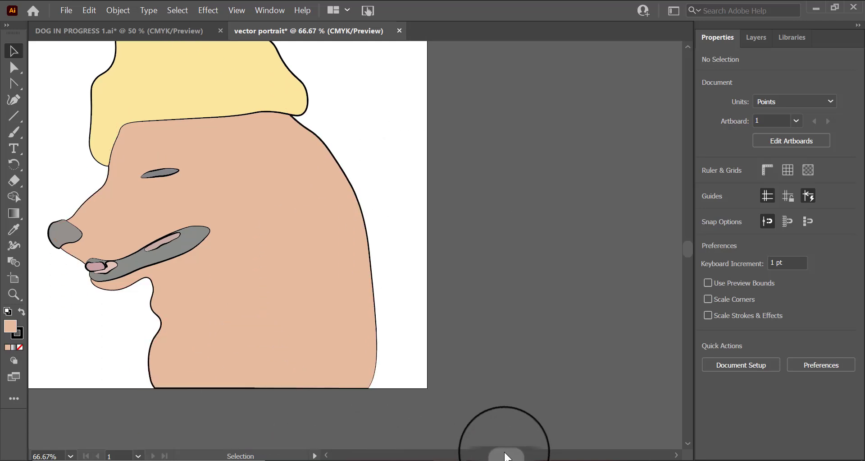
scroll(560, 202, "up", 2)
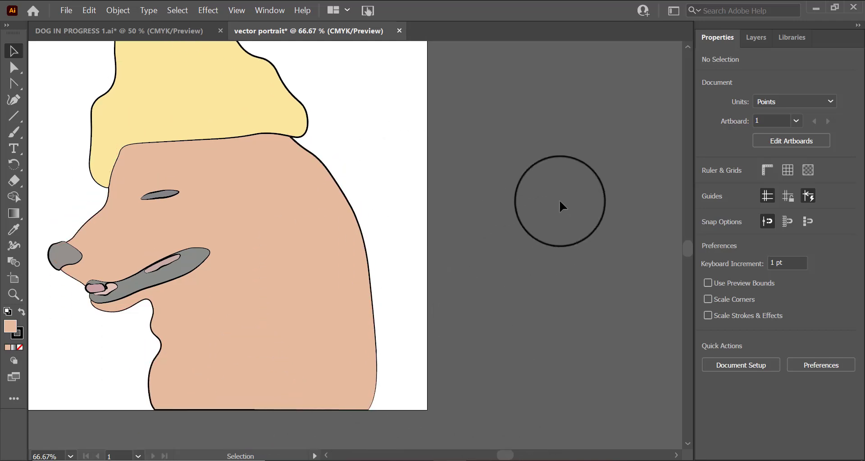
left_click(762, 38)
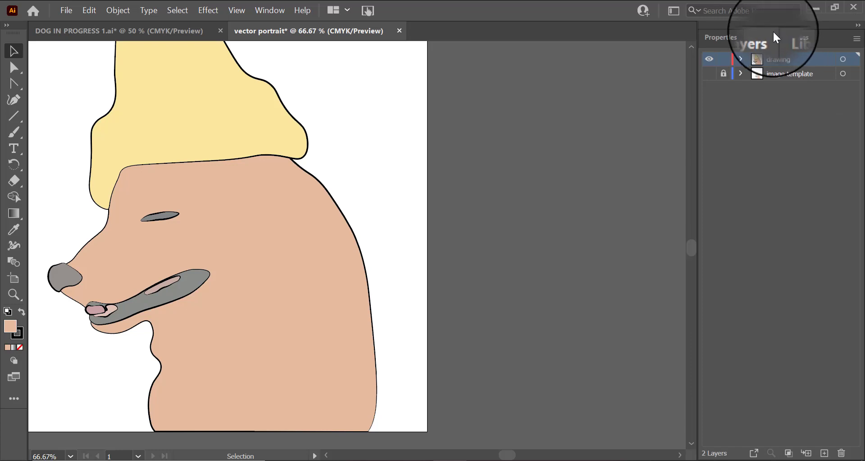
left_click(707, 75)
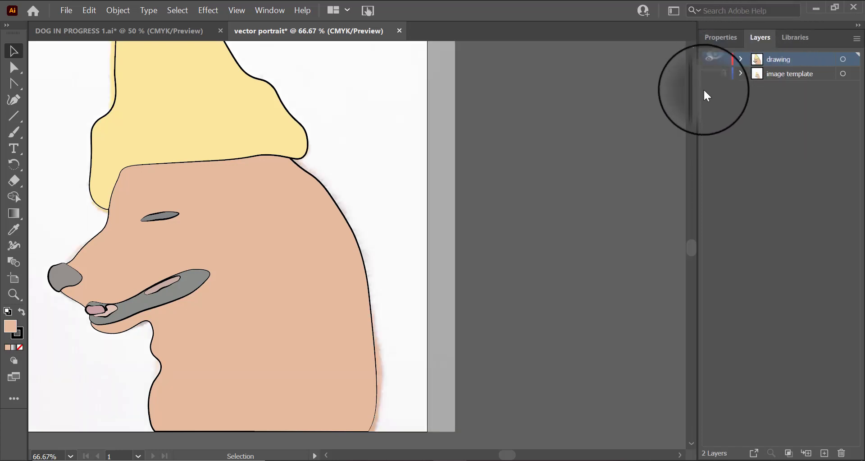
Step: Hide the drawing layer to examine the reference photo, then show the drawing layer again
left_click(711, 64)
scroll(440, 247, "up", 4)
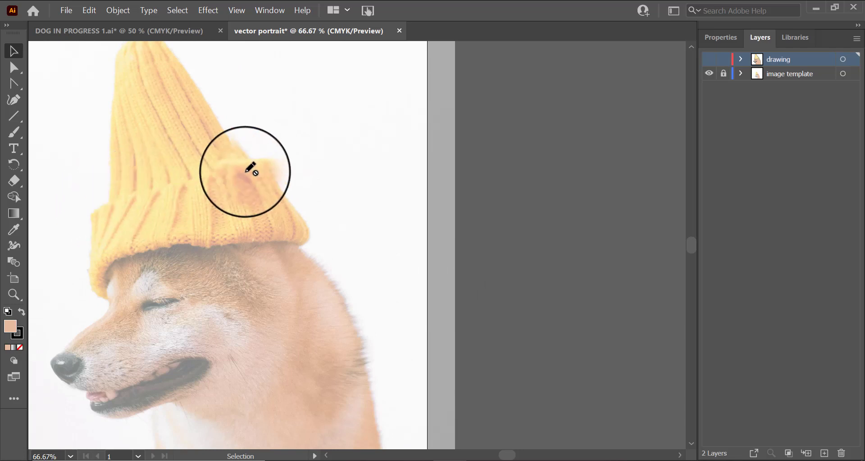
scroll(230, 360, "down", 2)
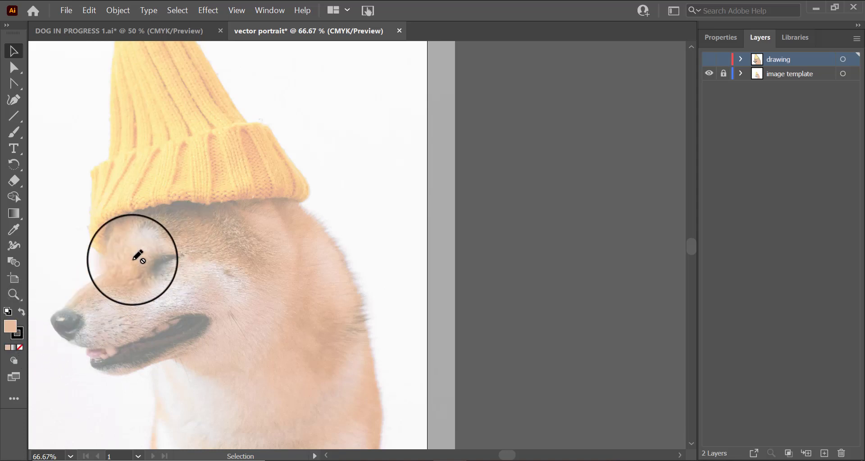
scroll(322, 305, "down", 5)
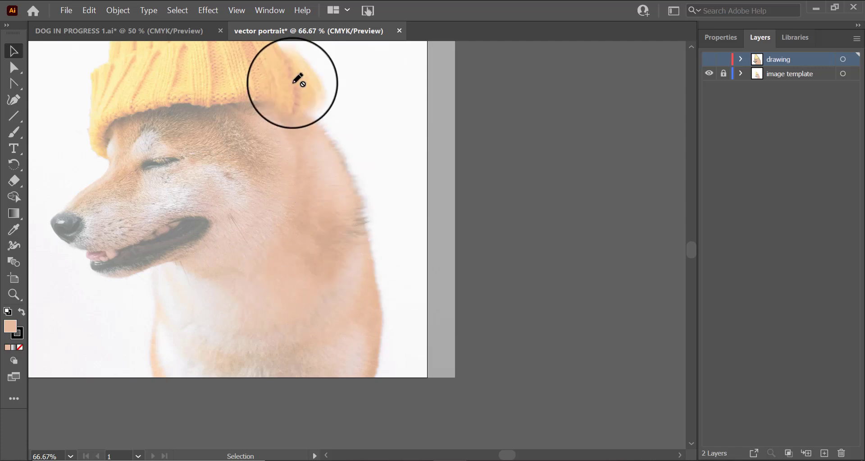
scroll(313, 318, "up", 2)
scroll(313, 319, "up", 5)
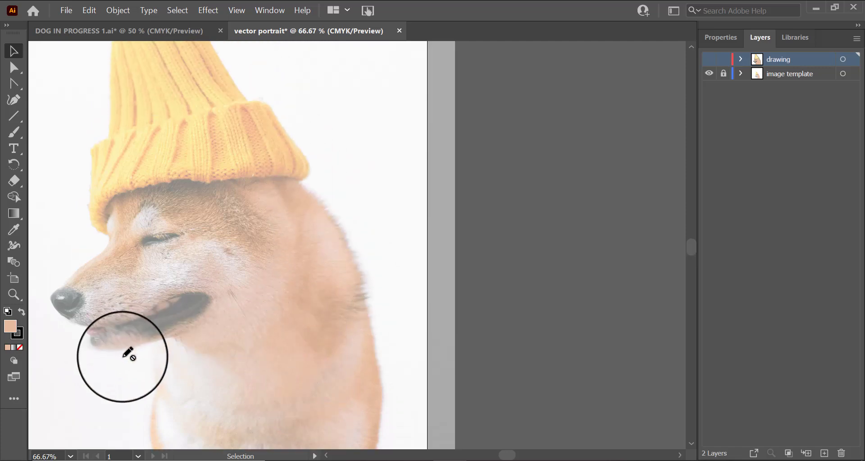
scroll(145, 400, "up", 2)
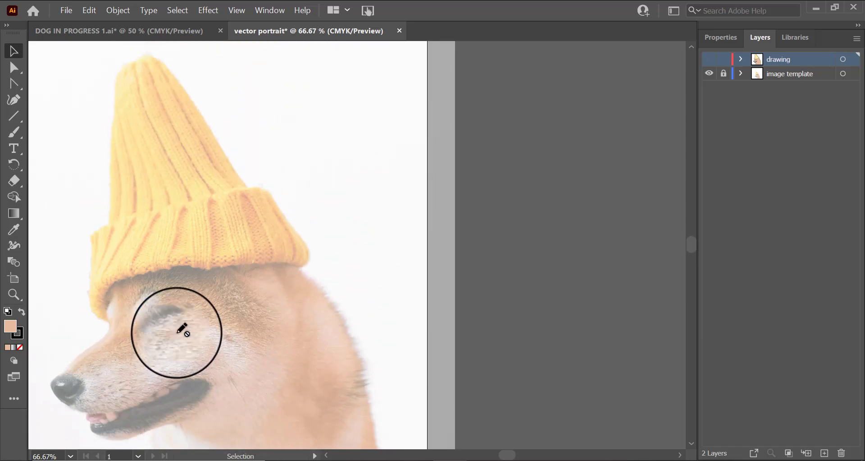
scroll(511, 289, "down", 2)
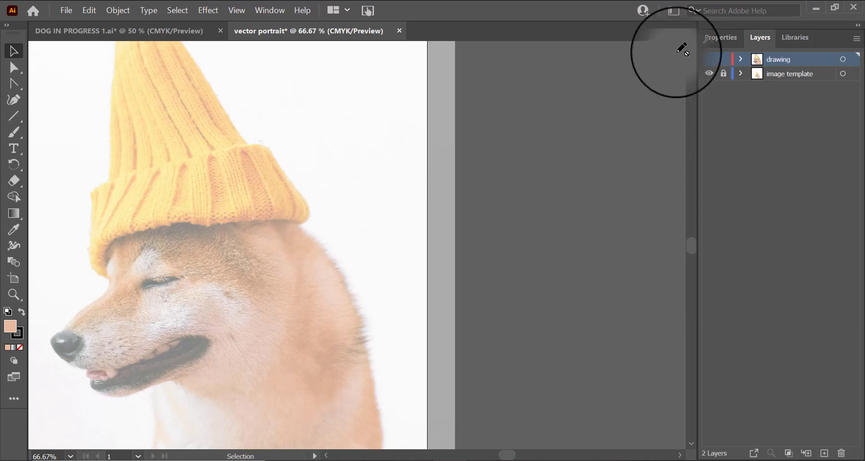
left_click(710, 60)
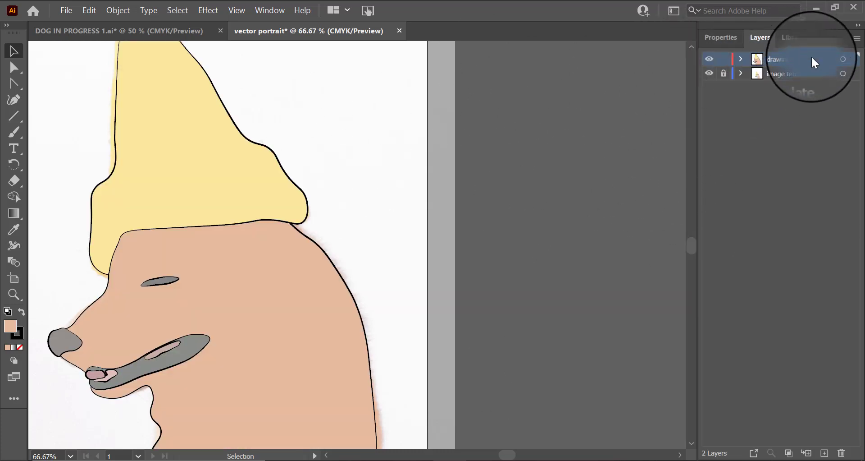
Step: Place the downloaded dog photo on the new layer, sizing it beside the artboard
left_click(67, 9)
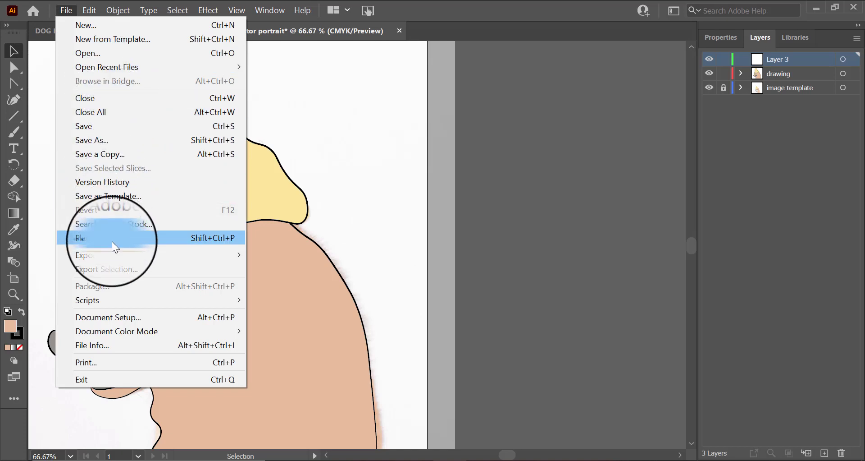
key("Escape")
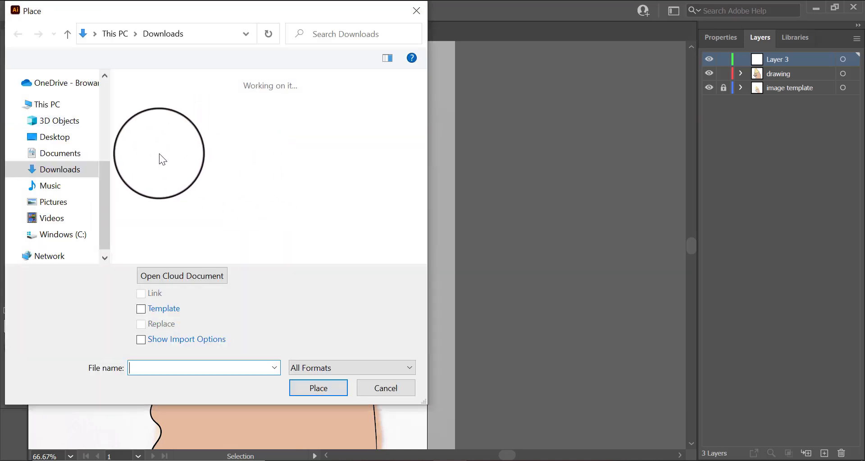
left_click(129, 122)
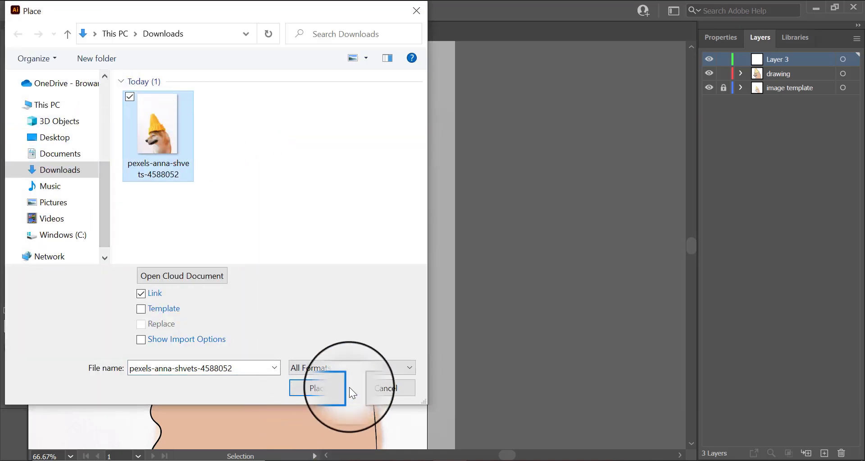
left_click(338, 388)
left_click_drag(470, 90, 655, 366)
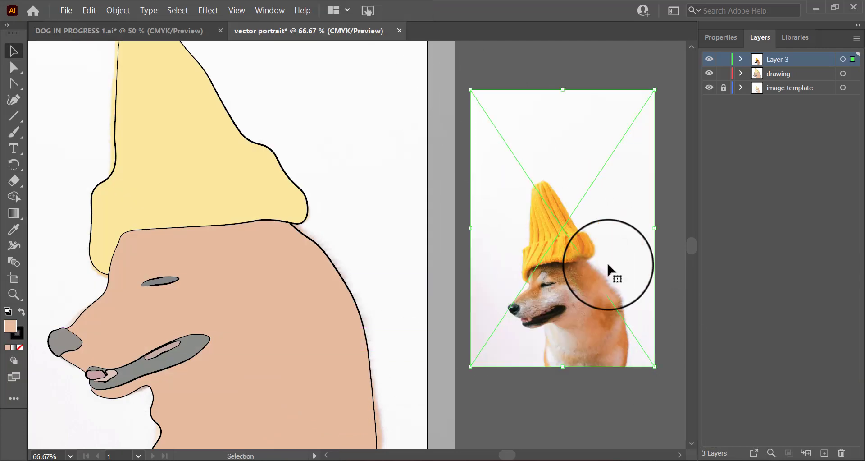
Step: Rename the new layer "2nd reference" and lock it
double_click(778, 58)
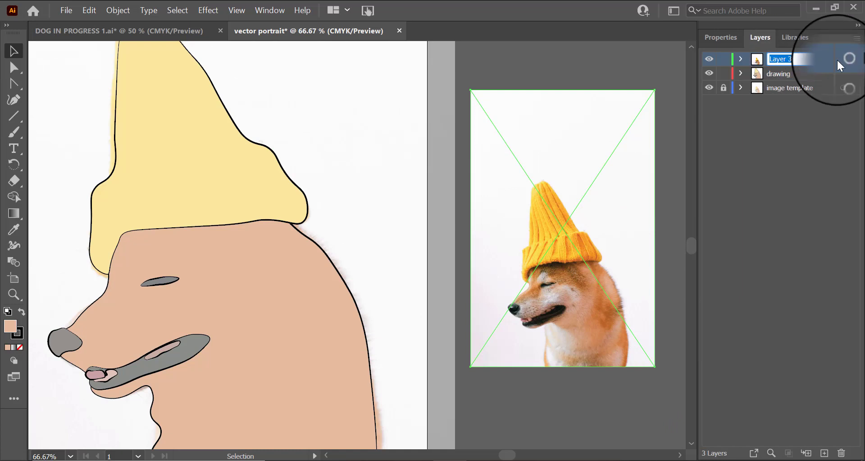
key("BackSpace")
type("2nd reference")
left_click(724, 59)
Step: Select the drawing layer and hide the image template layer
left_click(808, 76)
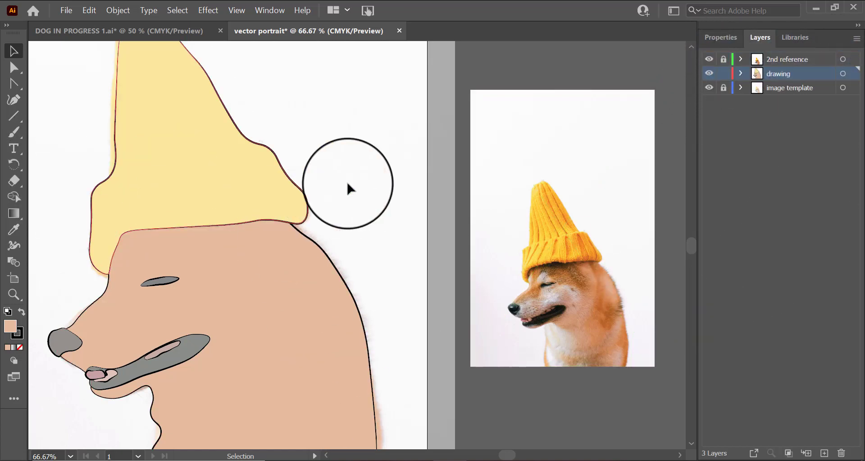
scroll(380, 164, "up", 3)
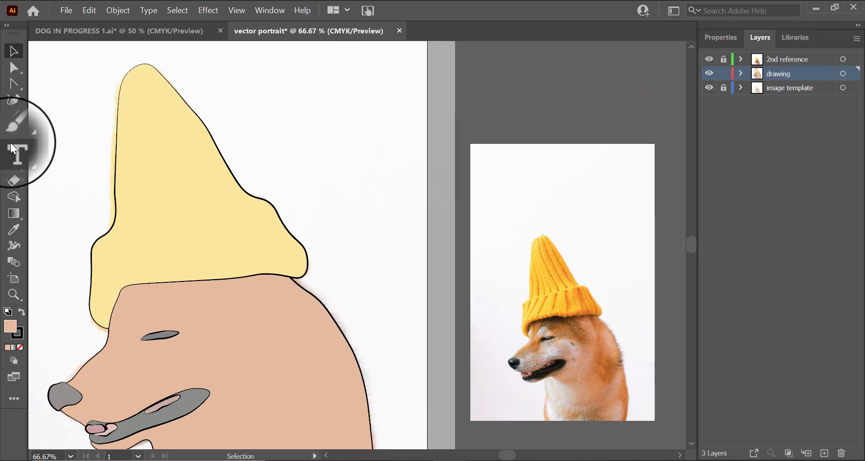
left_click(711, 87)
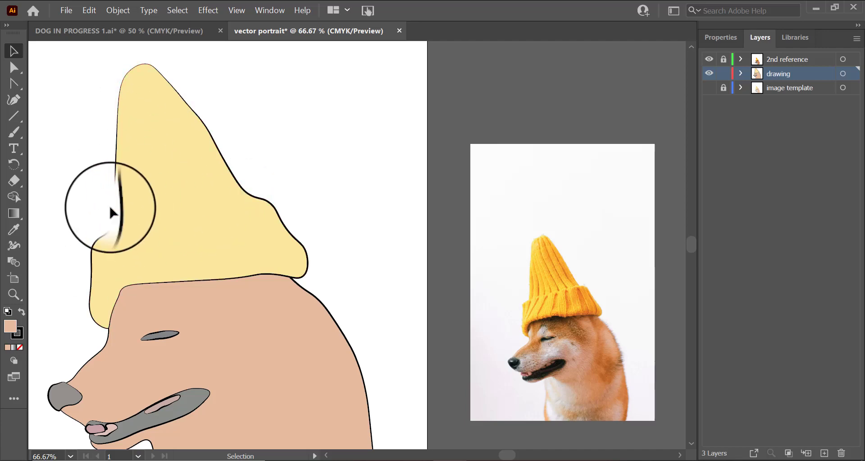
Step: With the Curvature tool active, set the fill to none and give the stroke a tapered width profile
left_click(17, 99)
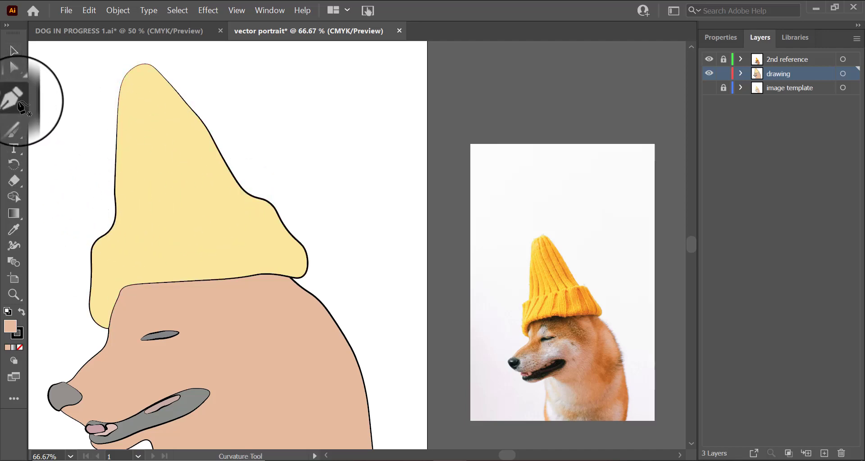
mouse_move(723, 37)
left_mouse_down()
mouse_move(736, 29)
mouse_move(734, 37)
left_mouse_up()
left_click(708, 185)
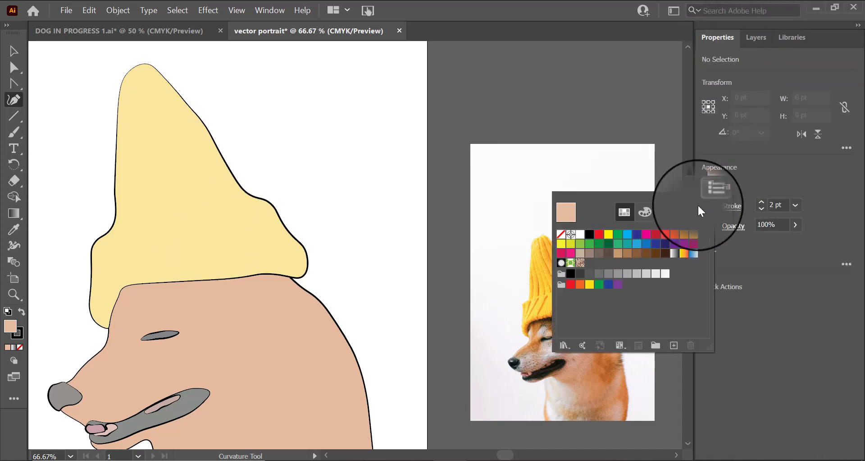
left_click(828, 177)
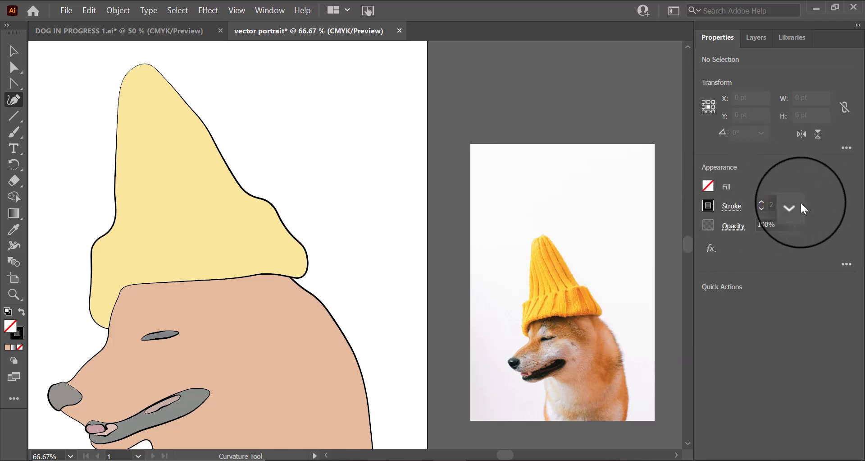
left_click(738, 212)
left_click(694, 416)
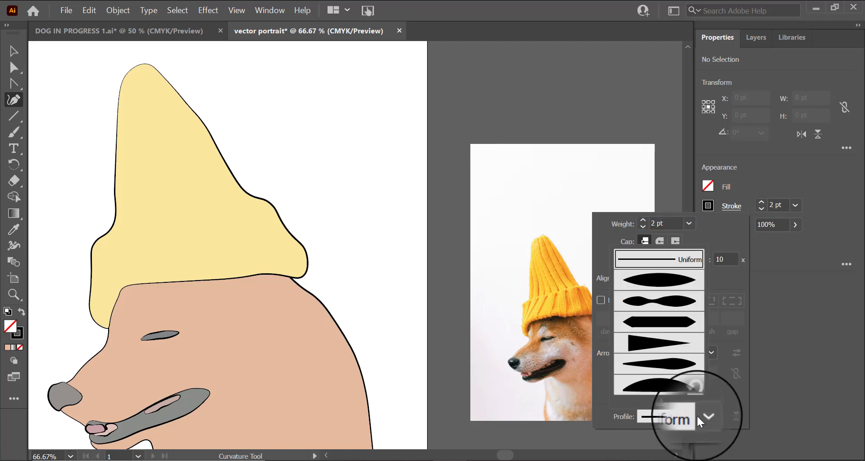
left_click(693, 370)
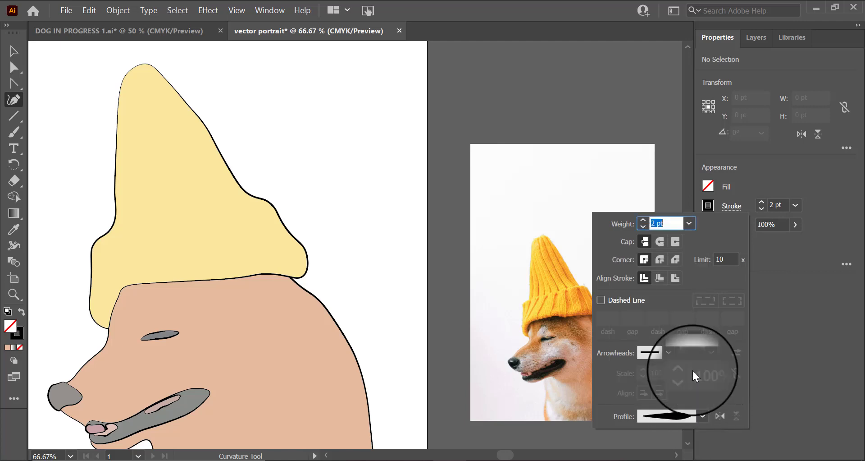
left_click(126, 228)
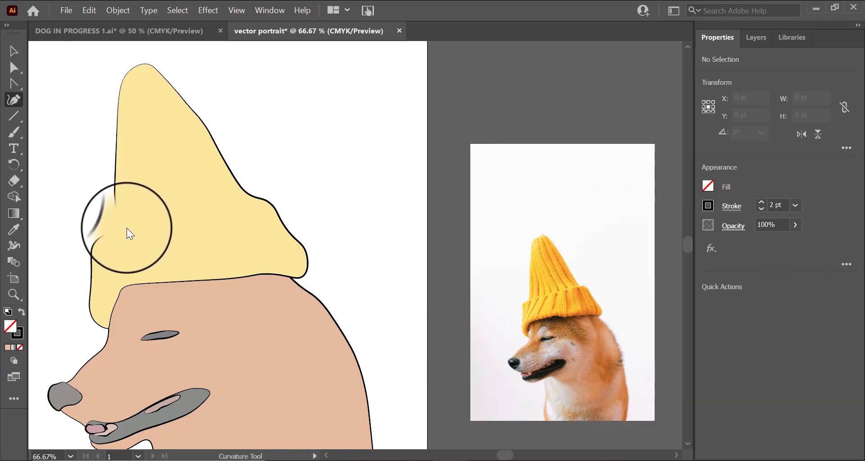
Step: Draw a curved line across the hat just above its brim
left_click(121, 230)
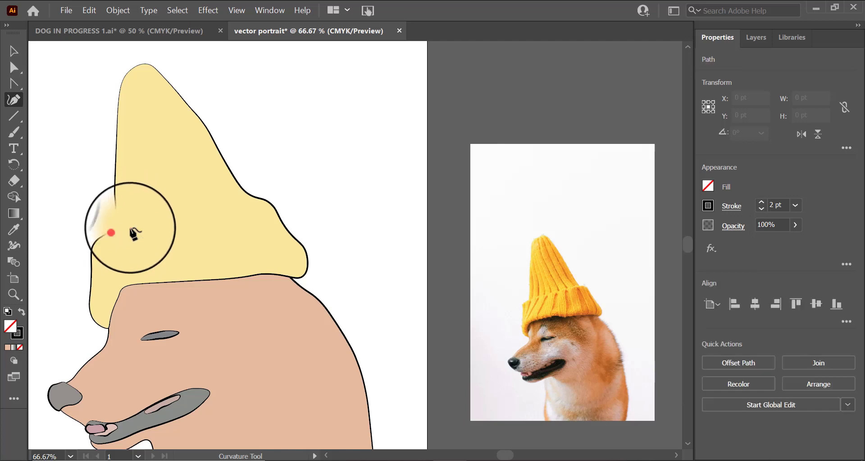
left_click(177, 217)
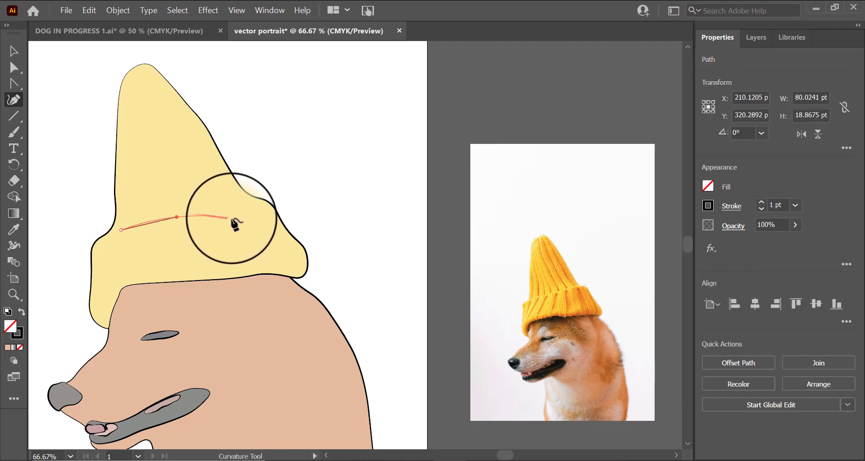
left_click(251, 208)
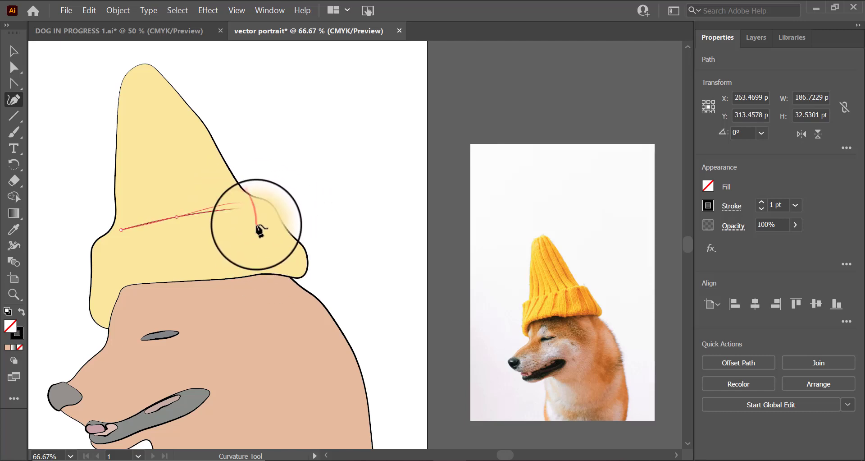
key("Escape")
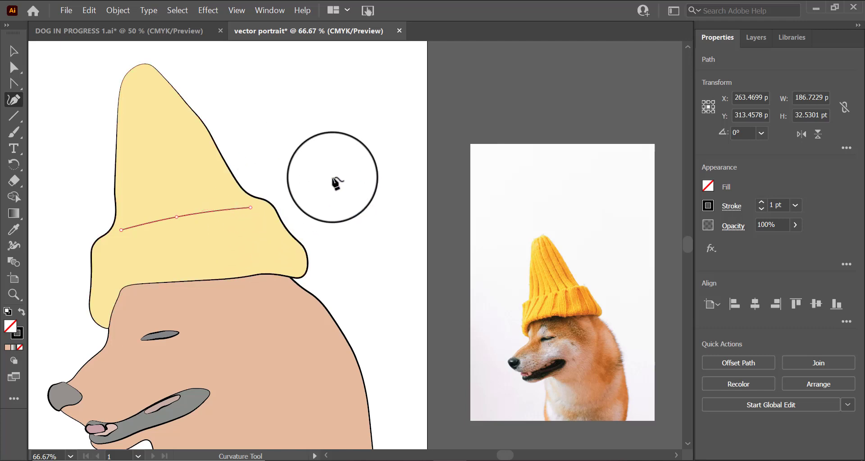
Step: Draw a fold line down the left side of the hat from near its tip
left_click(14, 51)
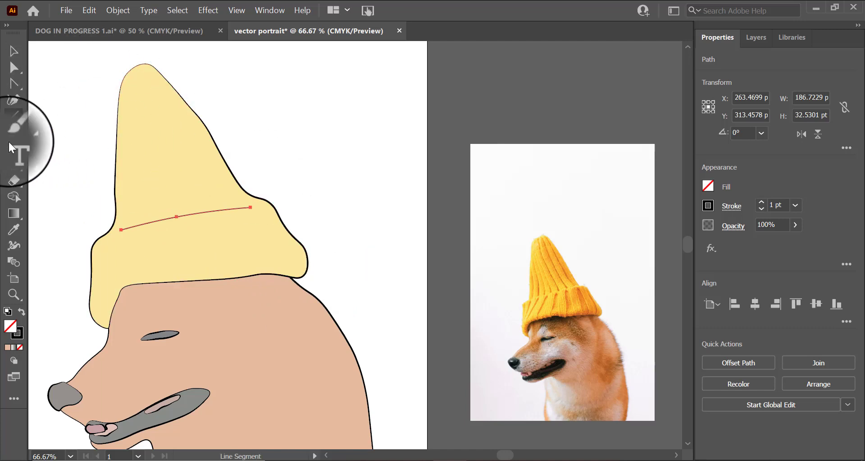
left_click(14, 99)
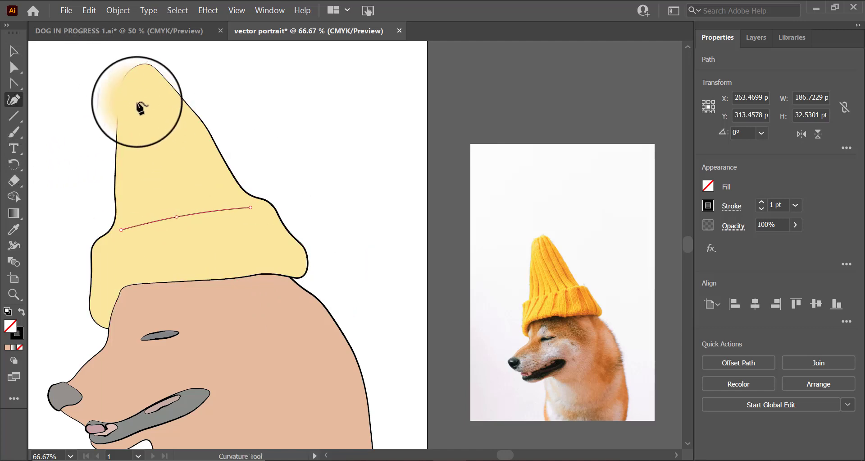
left_click(135, 90)
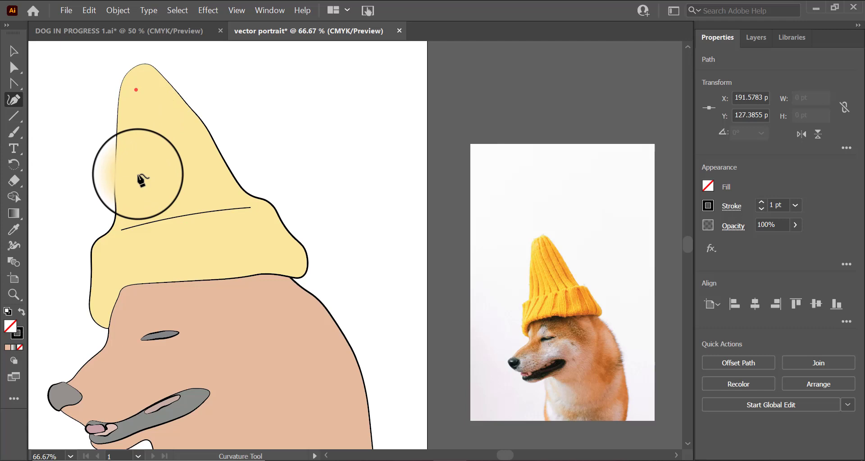
left_click(130, 202)
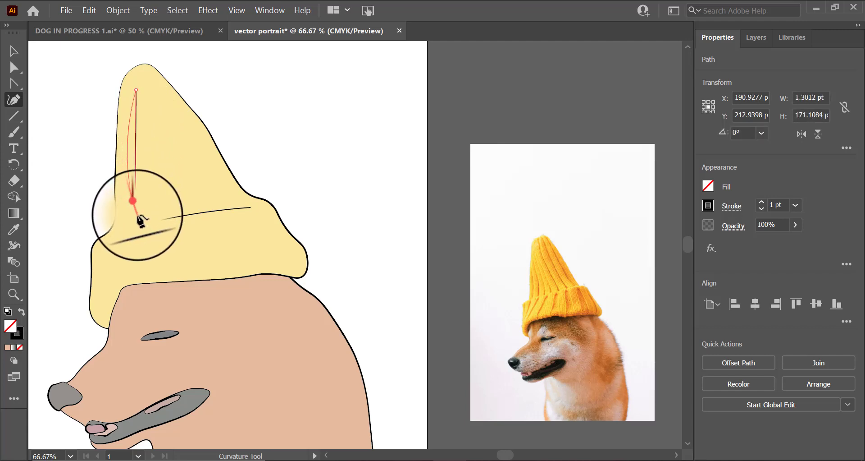
key("Escape")
Step: Draw two more fold lines running from the hat's tip down toward the brim
left_click(146, 86)
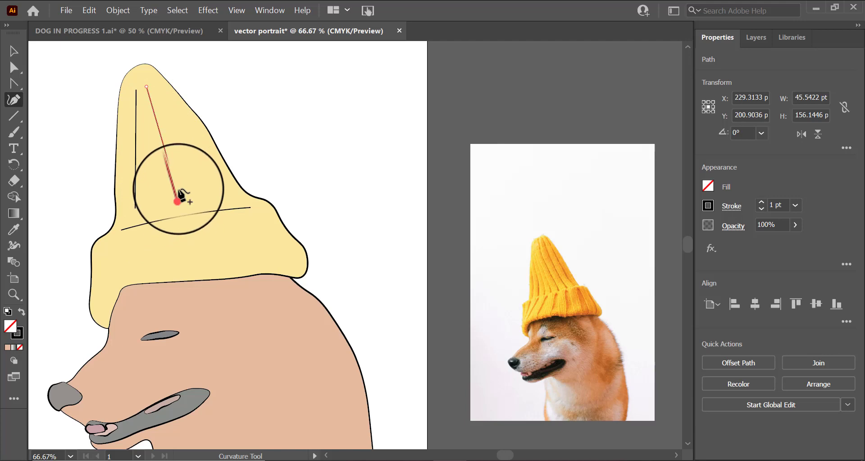
left_click(178, 195)
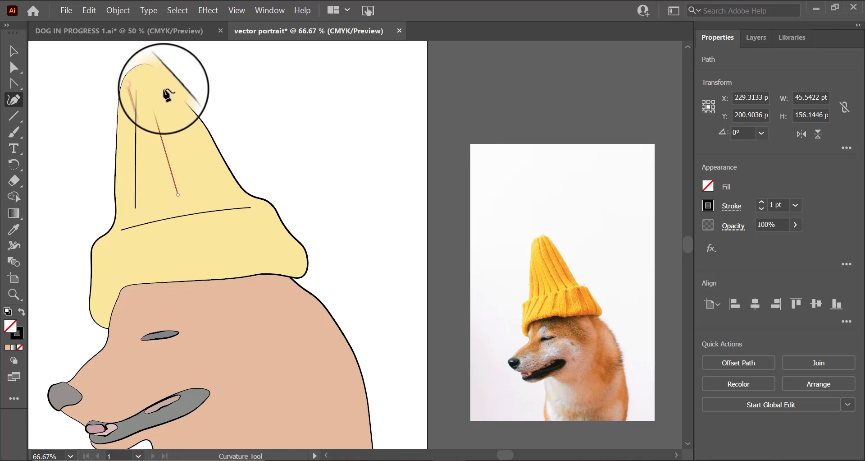
key("Escape")
left_click(159, 84)
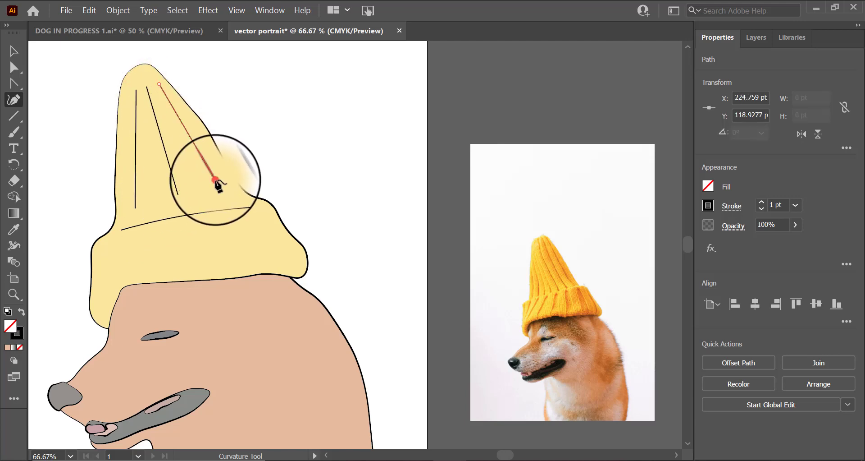
left_click(215, 179)
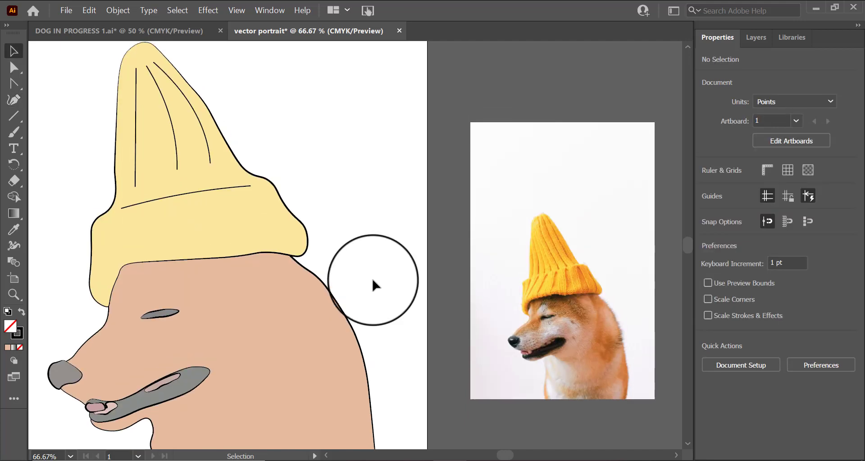
scroll(373, 276, "up", 3)
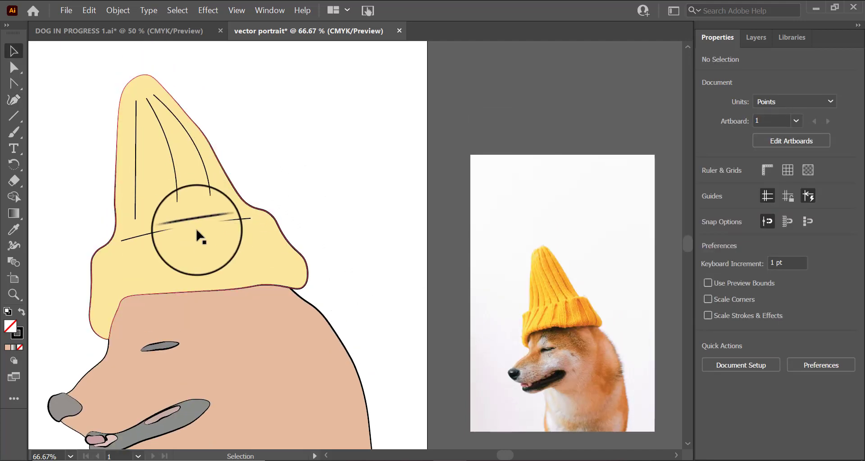
left_click(210, 194)
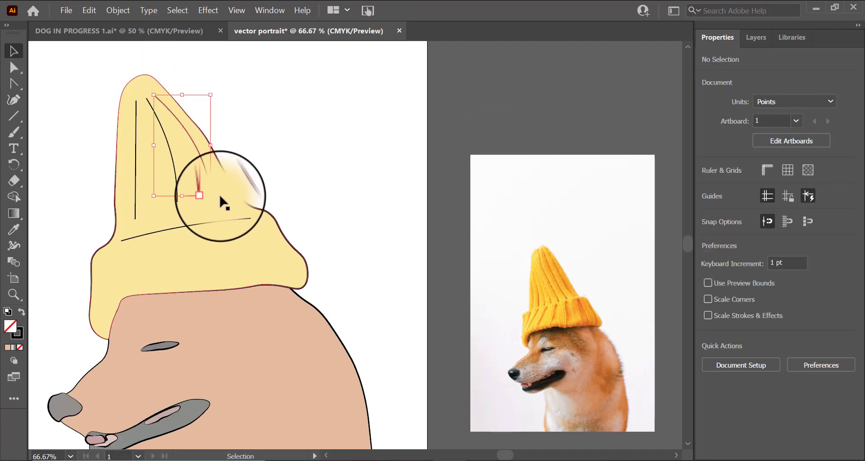
key("Delete")
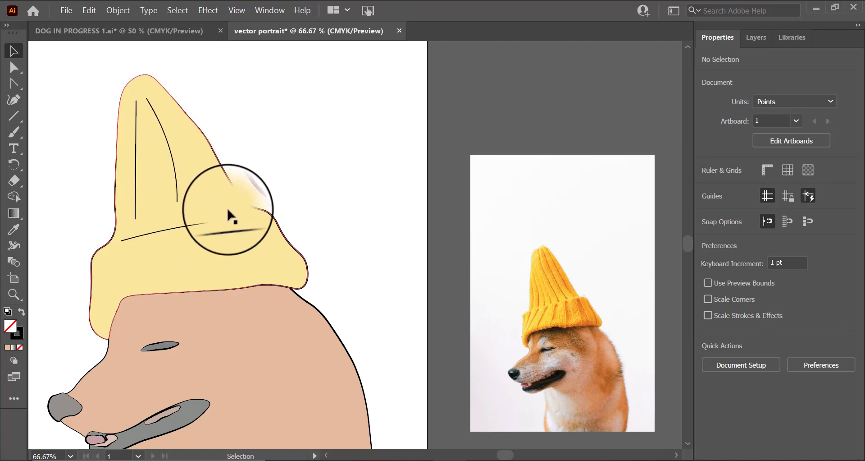
key("ctrl+z")
Step: Delete one of the fold lines on the hat's tip
left_click(170, 151)
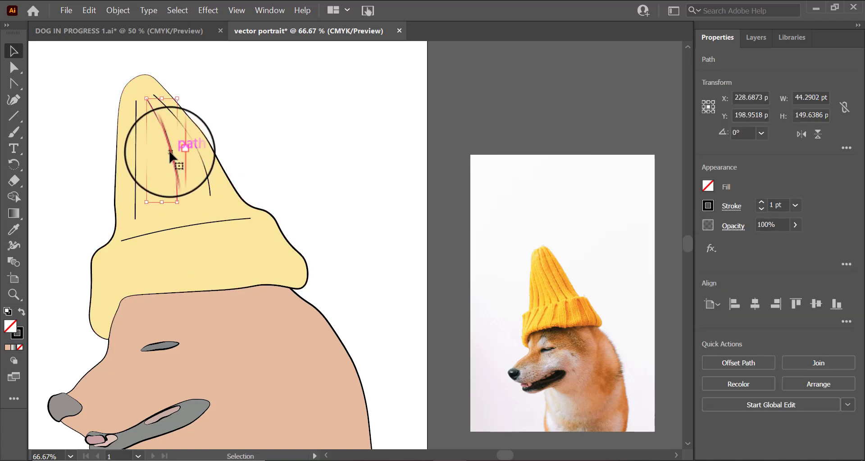
key("Delete")
scroll(358, 260, "down", 3)
scroll(293, 194, "up", 2)
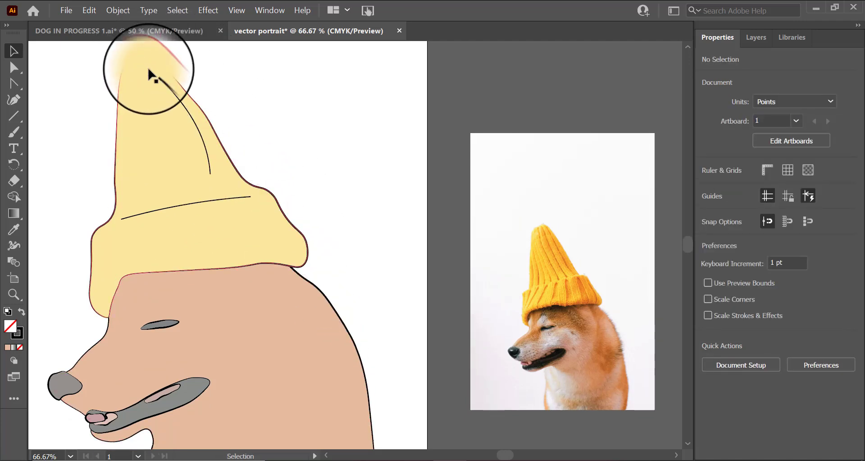
Step: Zoom in on the dog's nose and muzzle to inspect their outlines
scroll(209, 226, "down", 2)
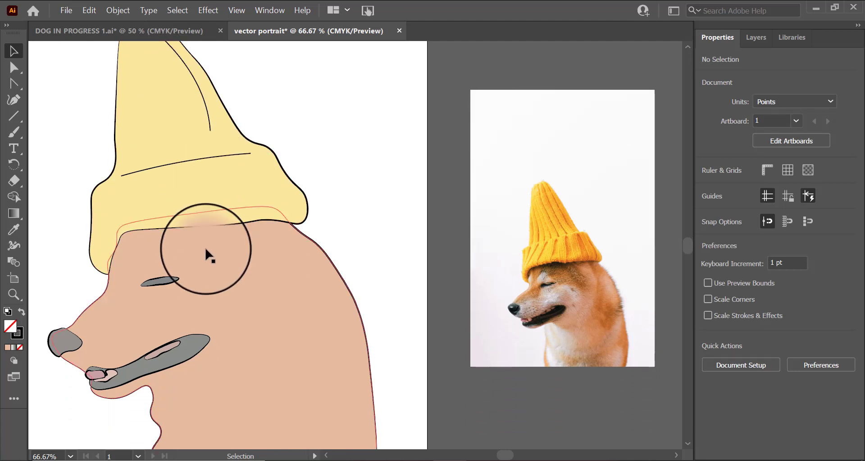
scroll(262, 319, "down", 4)
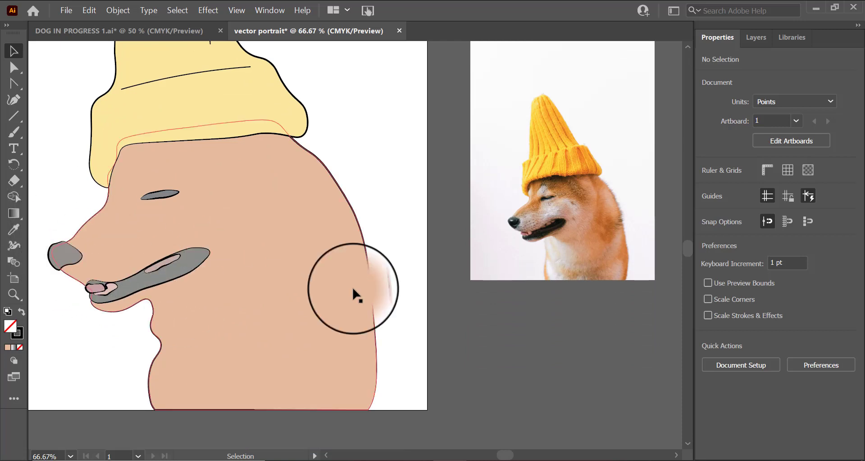
left_click(13, 294)
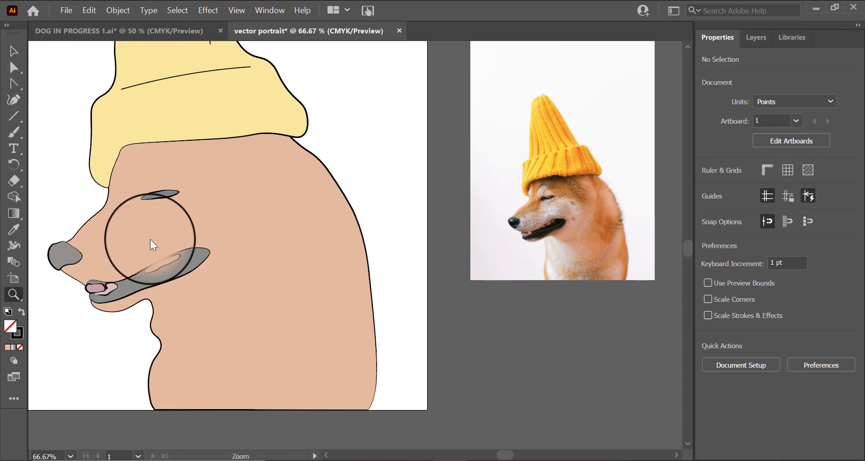
left_click(61, 257)
left_click(390, 239)
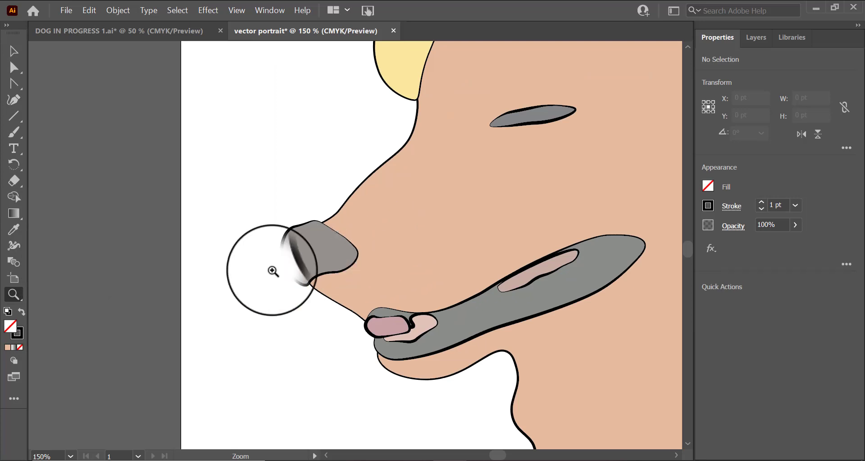
left_click(277, 268)
left_click(410, 232)
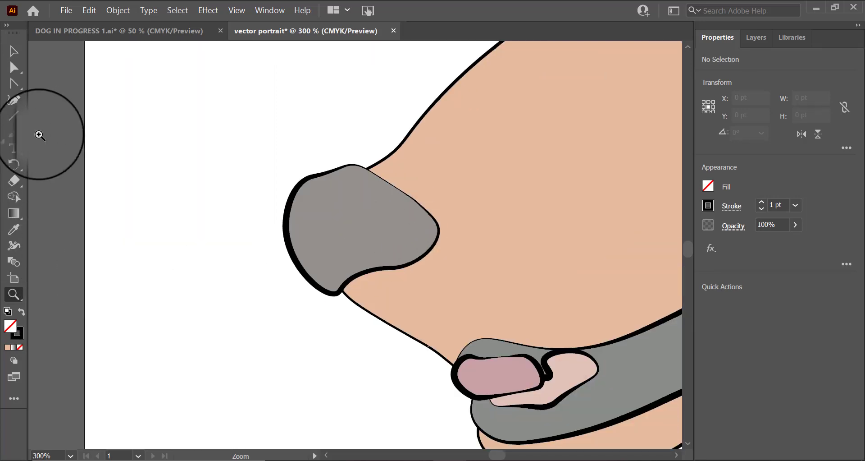
Step: Draw a small closed oval highlight on the upper part of the dog's nose with the Curvature tool
left_click(10, 100)
left_click(311, 199)
left_click(323, 210)
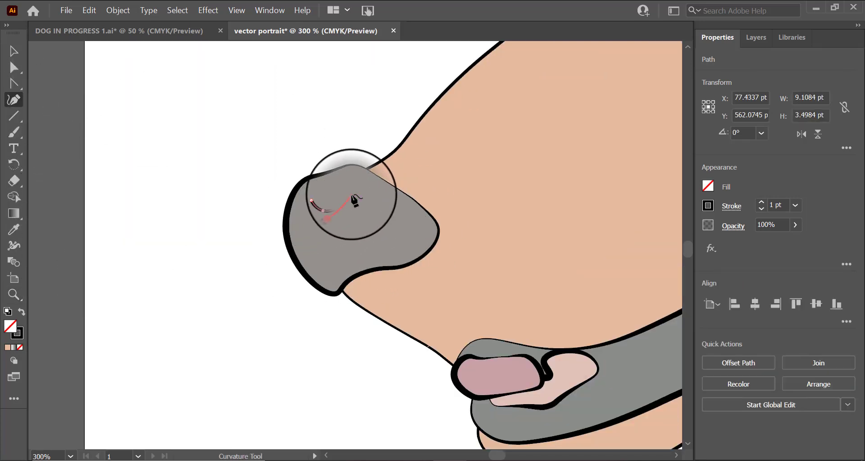
left_click(355, 193)
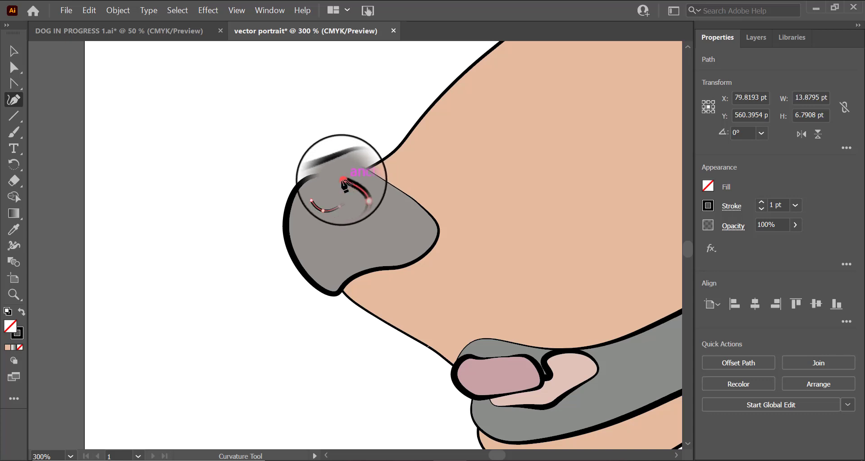
left_click(343, 180)
left_click(318, 187)
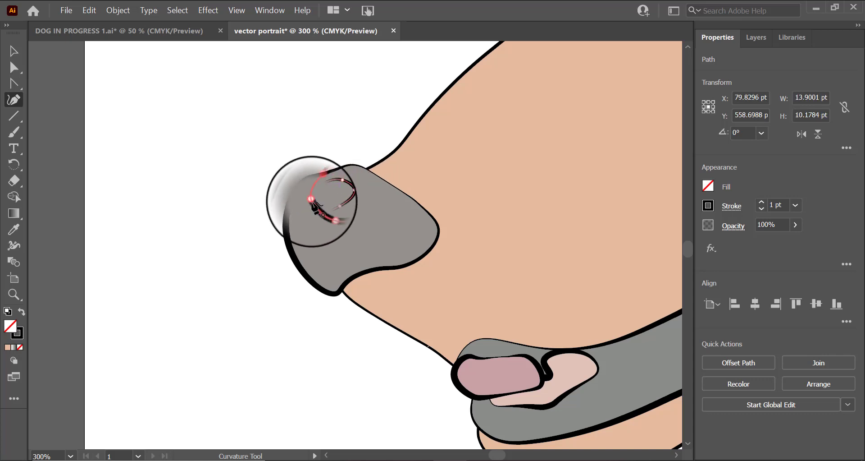
left_click(311, 199)
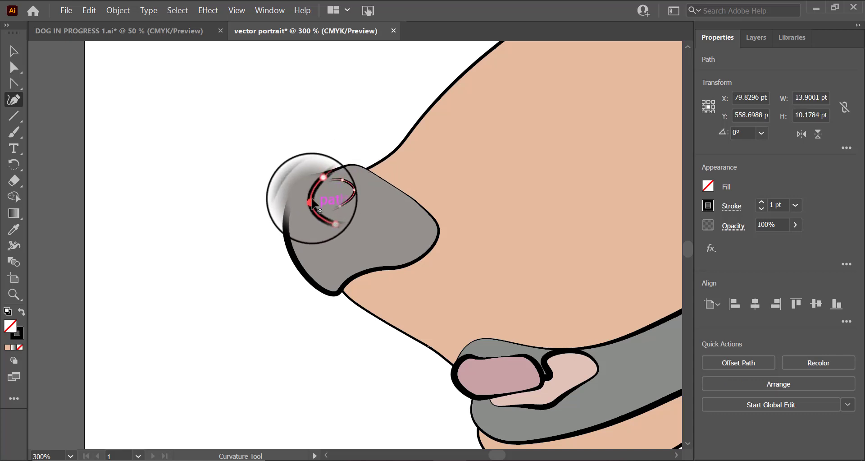
Step: Fill the nose highlight with a pale cream colour of C 0, M 0, Y 24, K 5
left_click(709, 190)
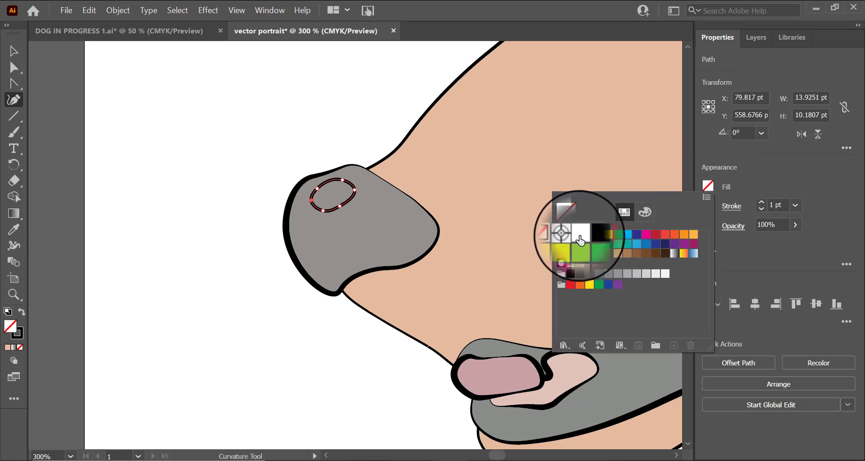
left_click(665, 275)
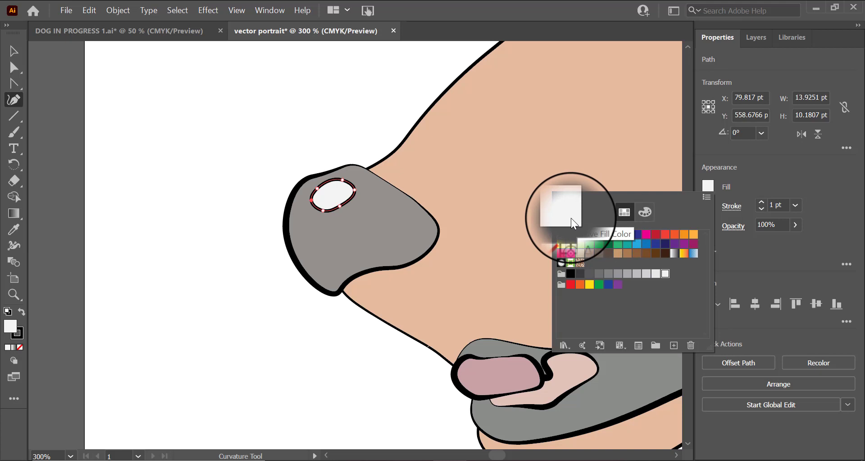
left_click(645, 212)
left_click_drag(602, 273, 619, 272)
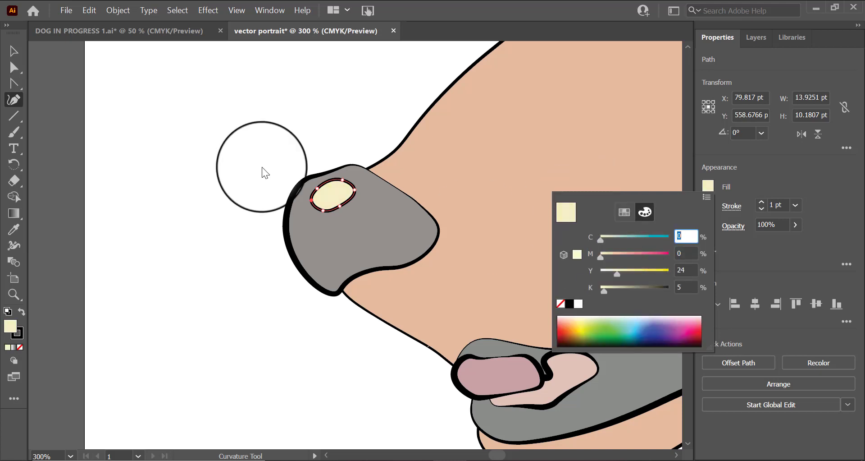
Step: Zoom in on the muzzle, draw a small whisker spot above the mouth and fill it grey
left_click(14, 51)
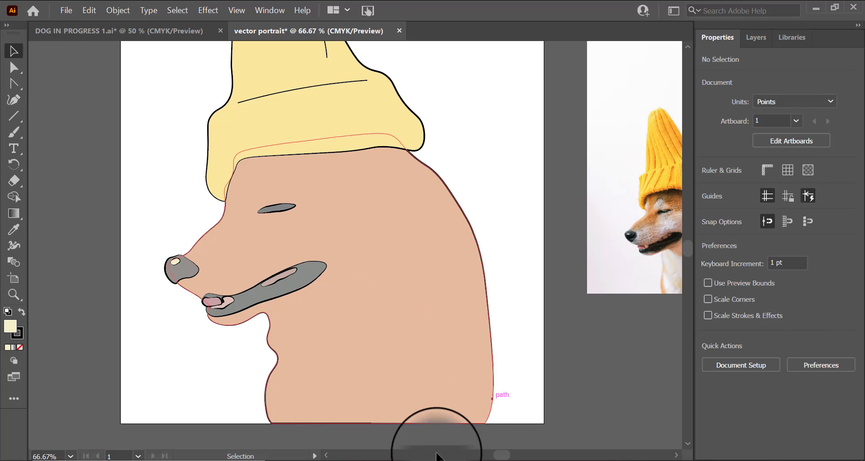
scroll(231, 361, "up", 1)
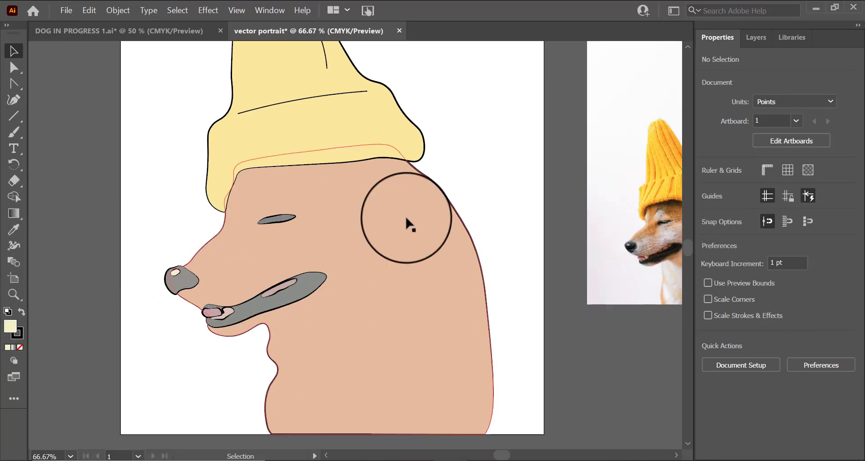
left_click(14, 295)
left_click(220, 324)
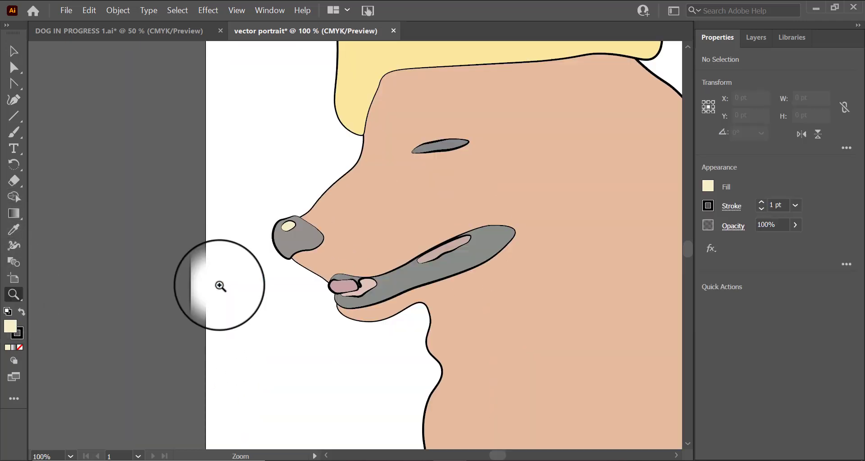
left_click(400, 241)
left_click(373, 257)
left_click(347, 264)
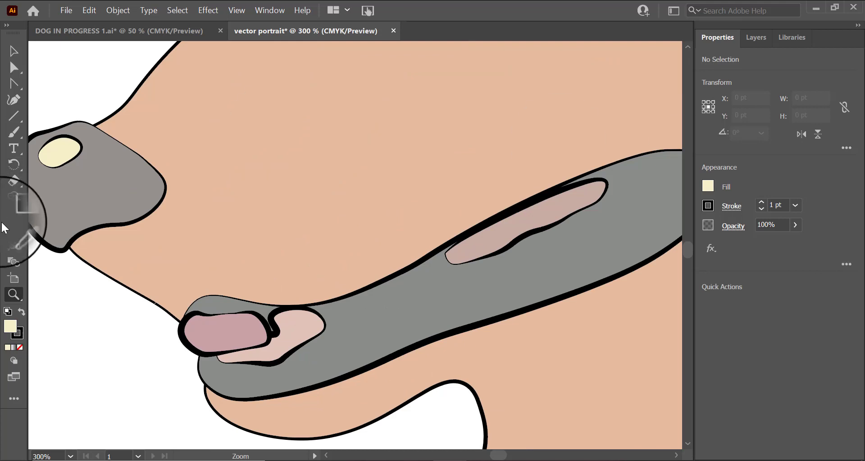
left_click(13, 99)
left_click(187, 249)
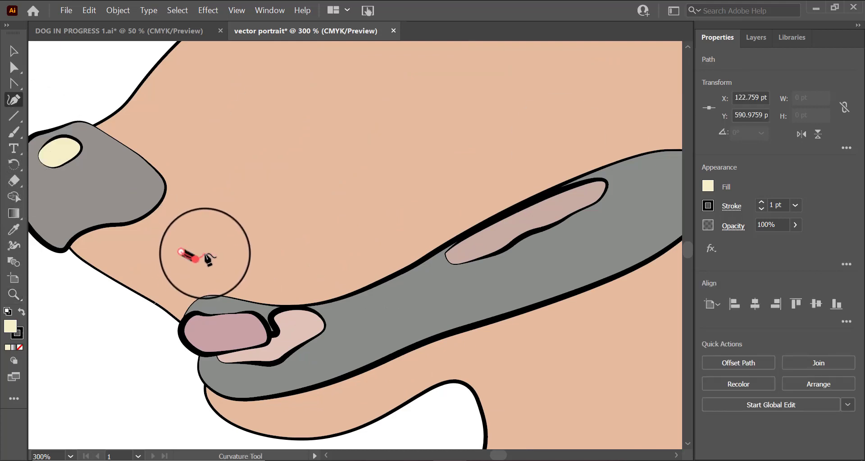
left_click(207, 249)
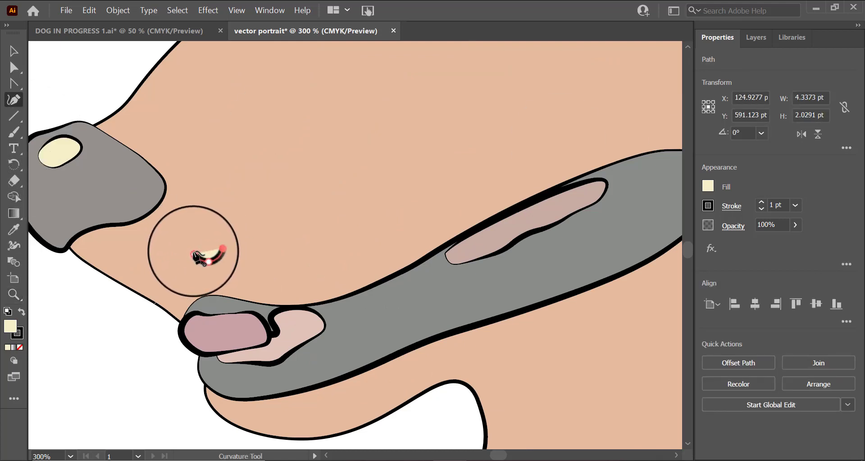
left_click(708, 186)
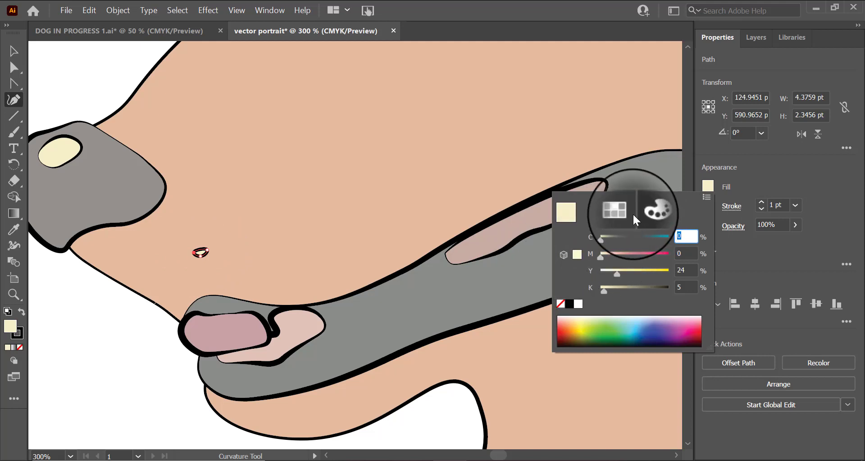
left_click(615, 209)
left_click(586, 315)
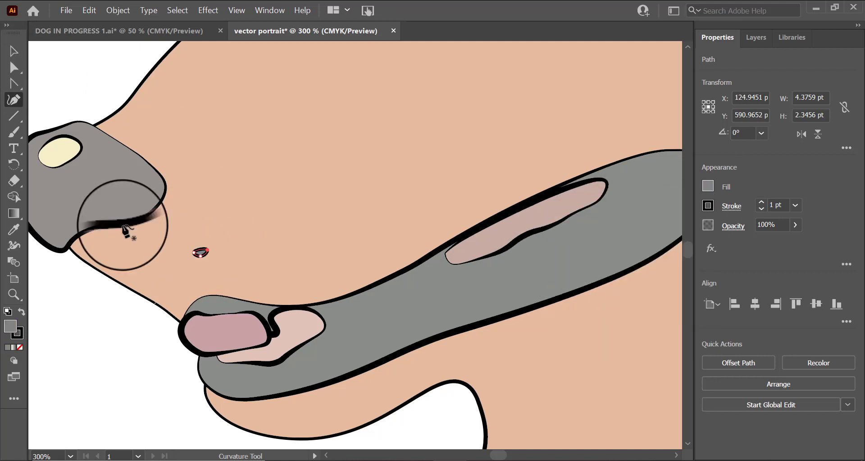
Step: Duplicate the whisker spot several times to scatter dots across the muzzle
left_click(13, 51)
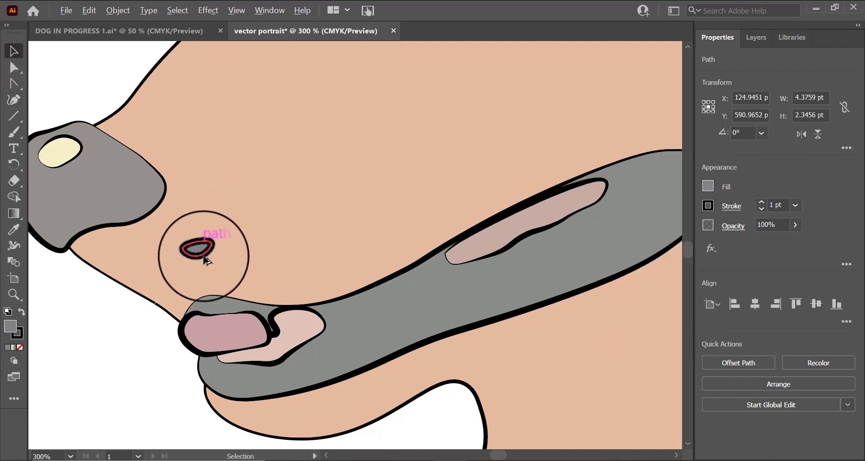
left_click_drag(200, 254, 243, 272)
left_click_drag(244, 273, 321, 288)
left_click_drag(264, 238, 312, 199)
left_click_drag(332, 238, 386, 240)
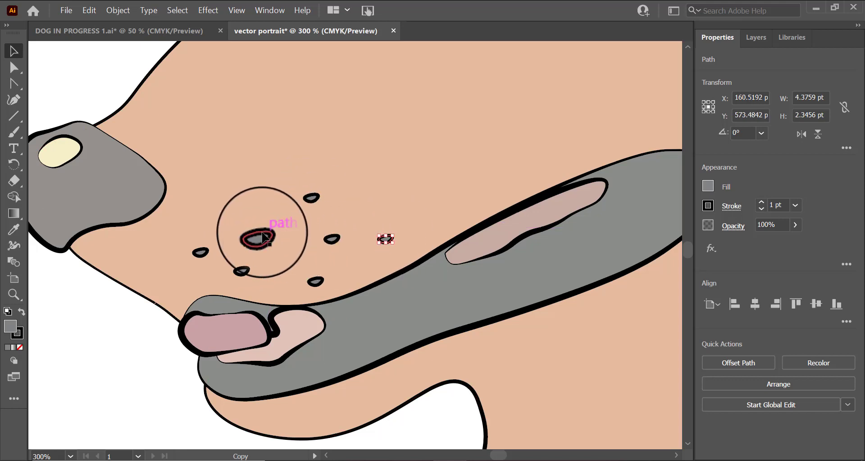
left_click_drag(262, 233, 266, 208)
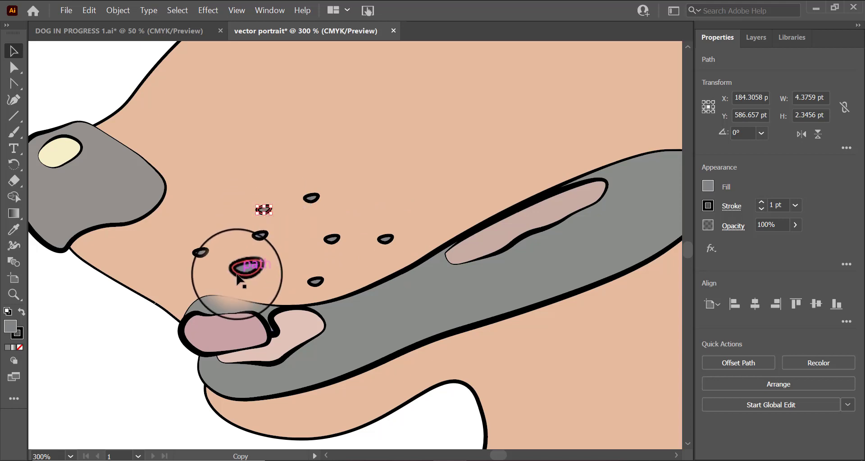
left_click_drag(237, 274, 183, 284)
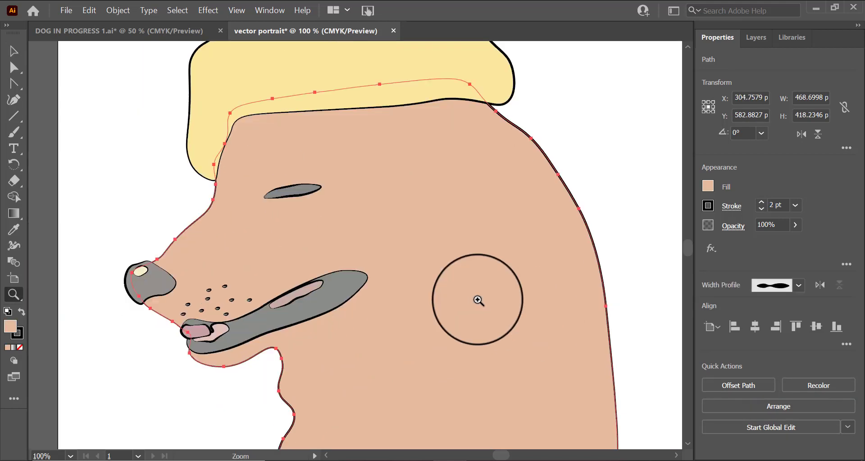
Step: Zoom out to review the whole portrait, briefly switching to the other dog document for comparison
scroll(478, 300, "down", 1)
left_click(14, 50)
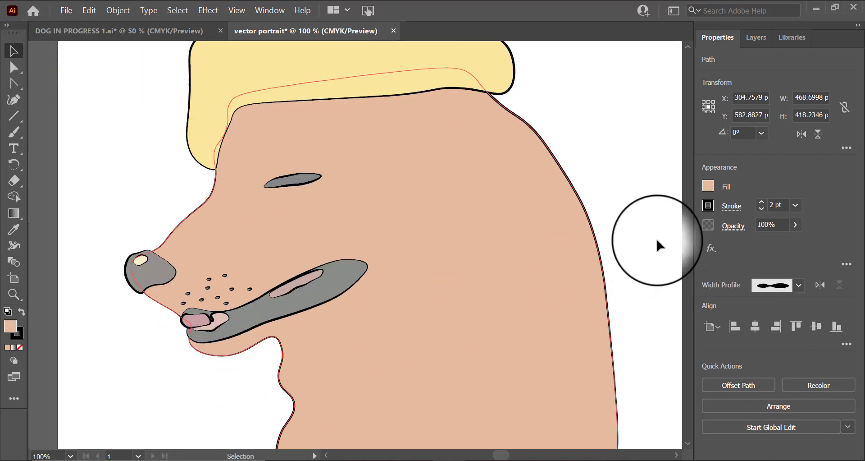
scroll(622, 221, "up", 6)
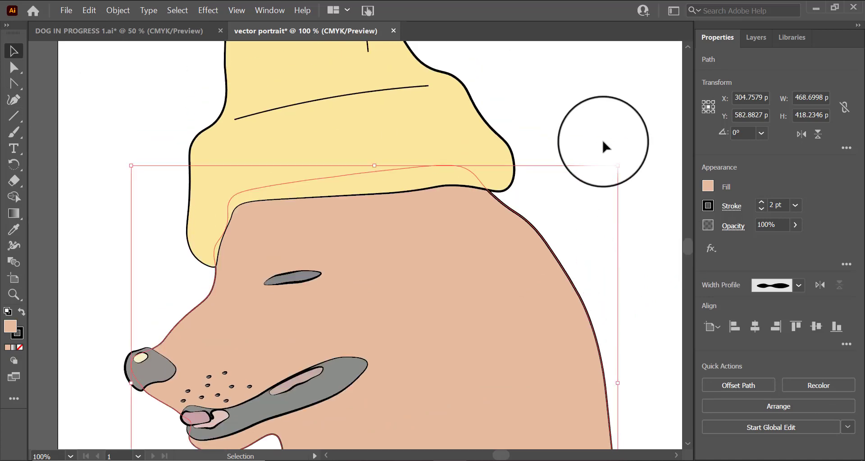
scroll(603, 140, "up", 6)
scroll(610, 158, "down", 6)
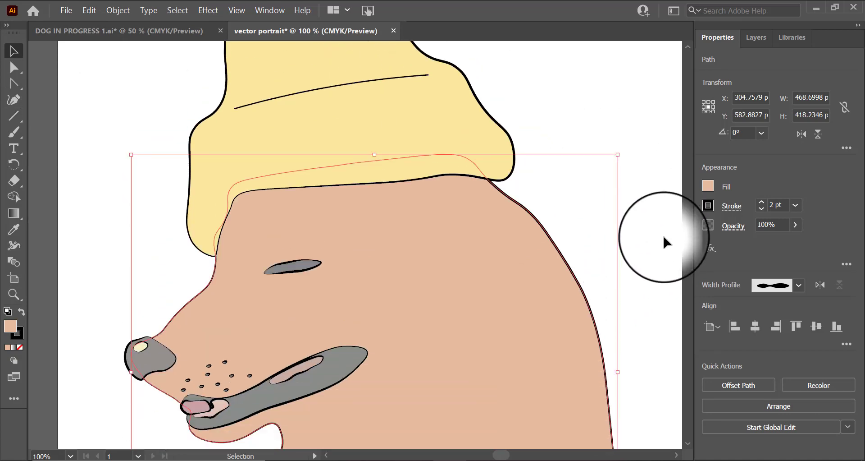
scroll(664, 237, "down", 6)
left_click(647, 299)
scroll(541, 294, "down", 7)
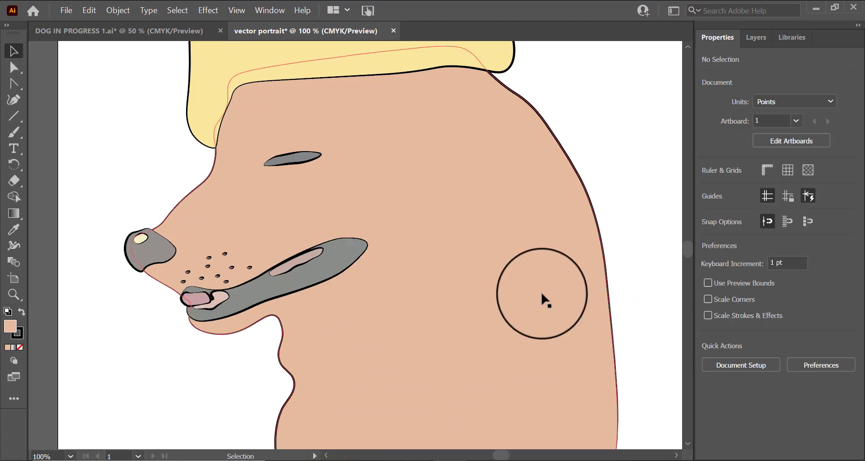
scroll(609, 367, "up", 7)
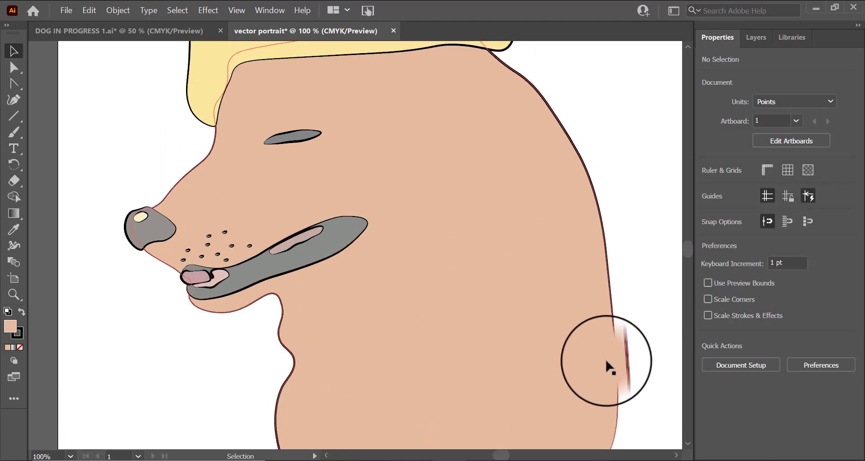
scroll(625, 367, "down", 2)
scroll(608, 374, "down", 2)
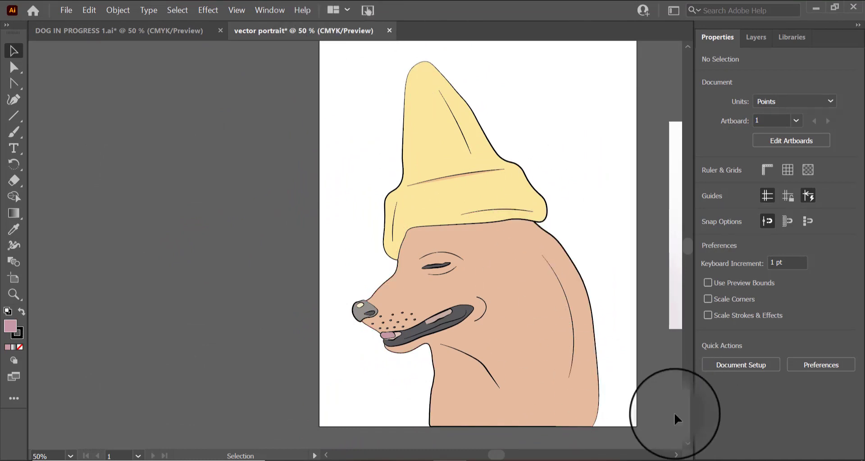
scroll(667, 416, "up", 1)
scroll(665, 410, "down", 1)
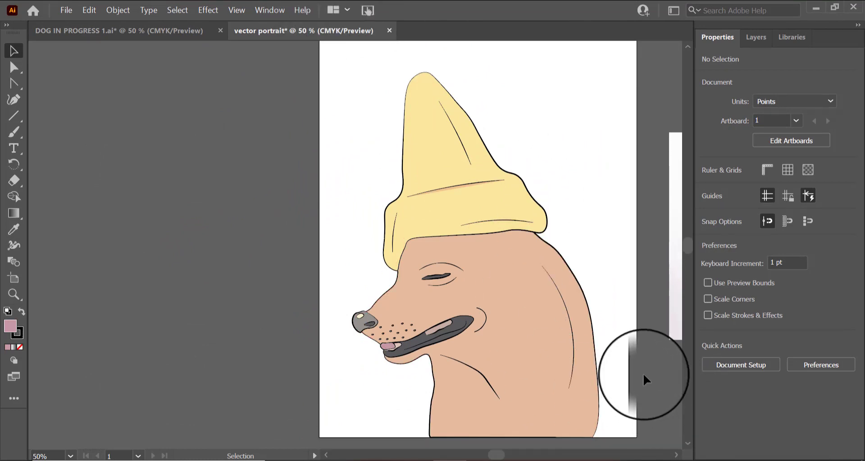
left_click(92, 31)
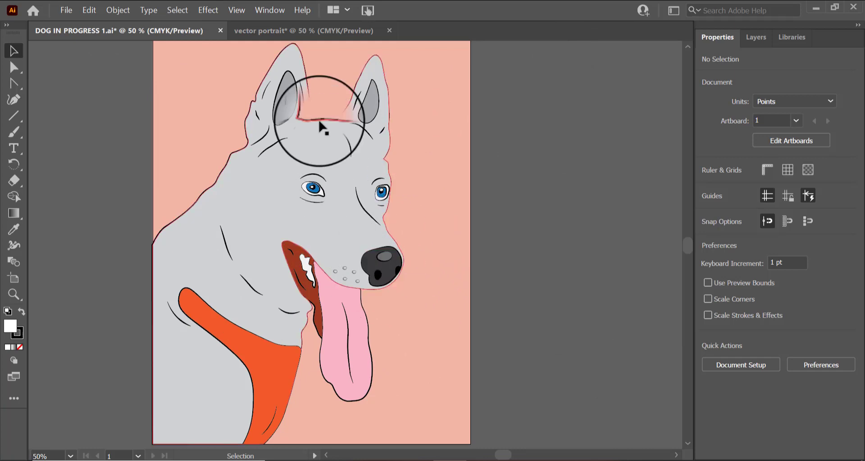
left_click(266, 31)
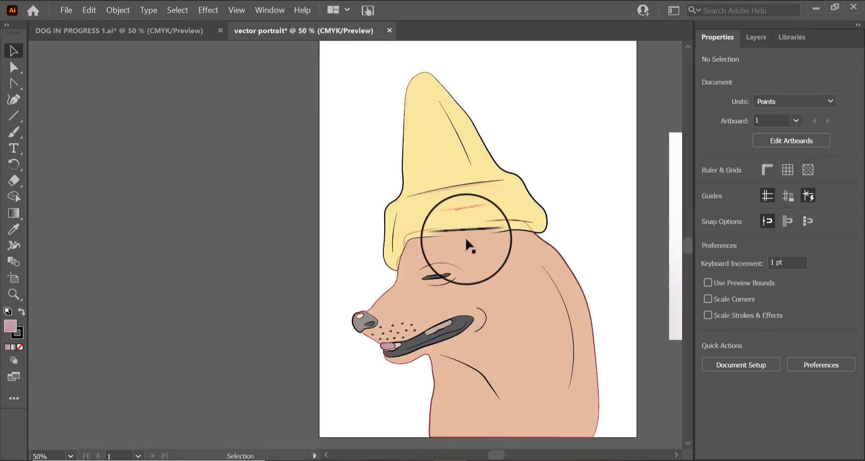
scroll(622, 338, "up", 1)
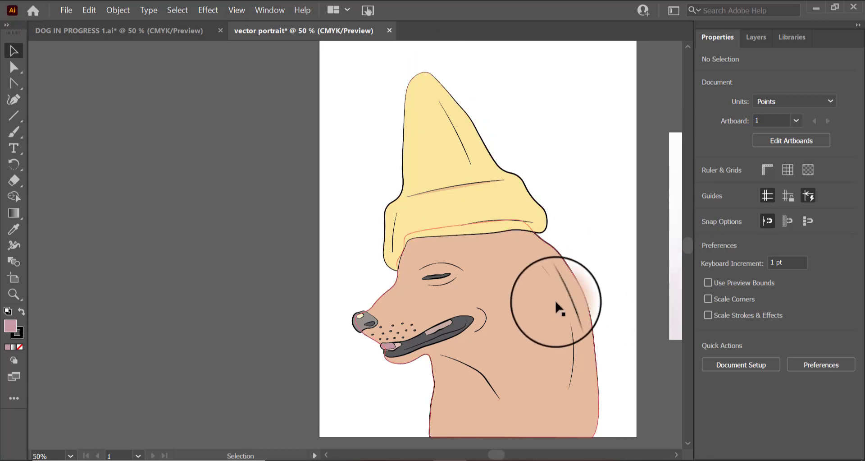
Step: Delete the 2nd reference layer holding the reference photo beside the artboard
left_click(678, 455)
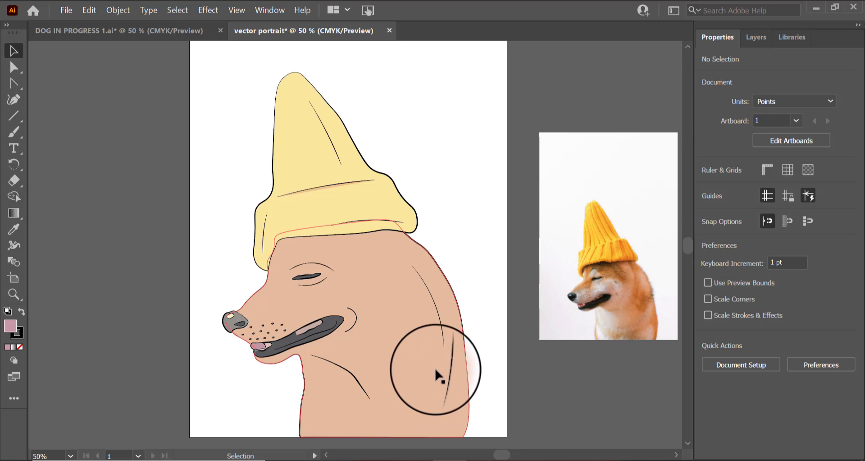
left_click(757, 37)
left_click(784, 62)
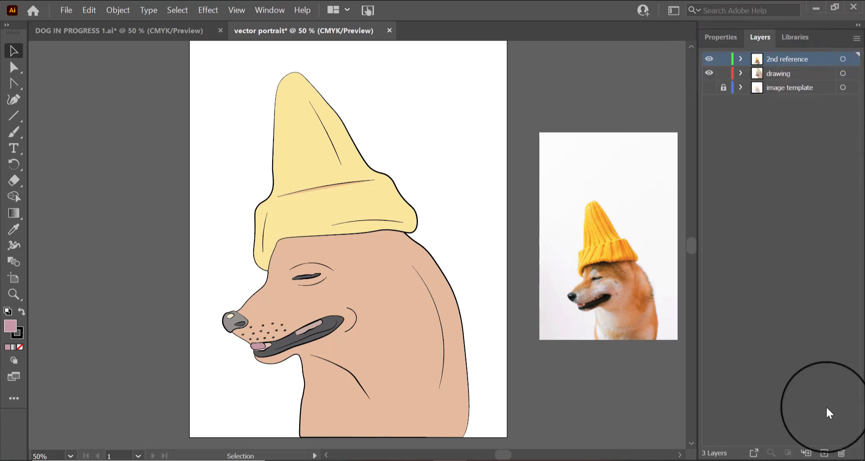
left_click(839, 453)
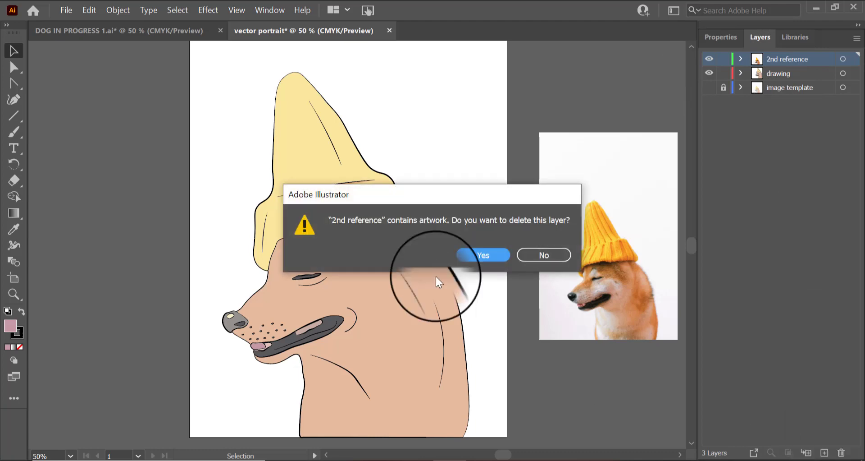
left_click(460, 255)
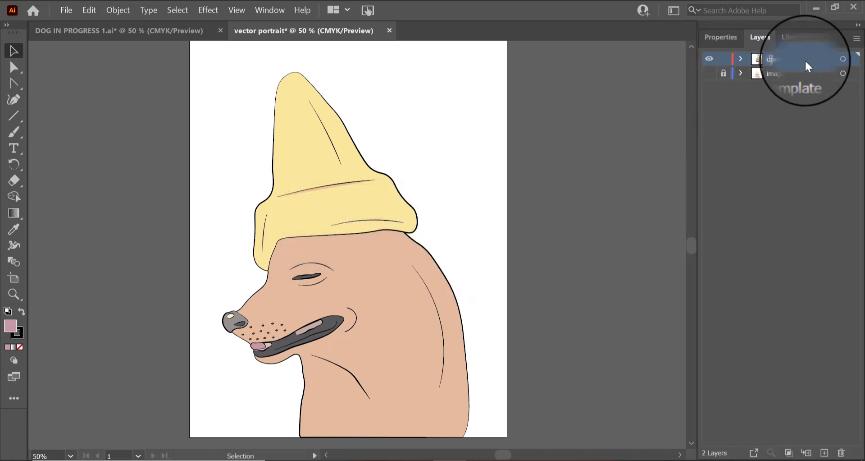
Step: Select the image template layer and flip between the two portrait documents to compare them
left_click(780, 73)
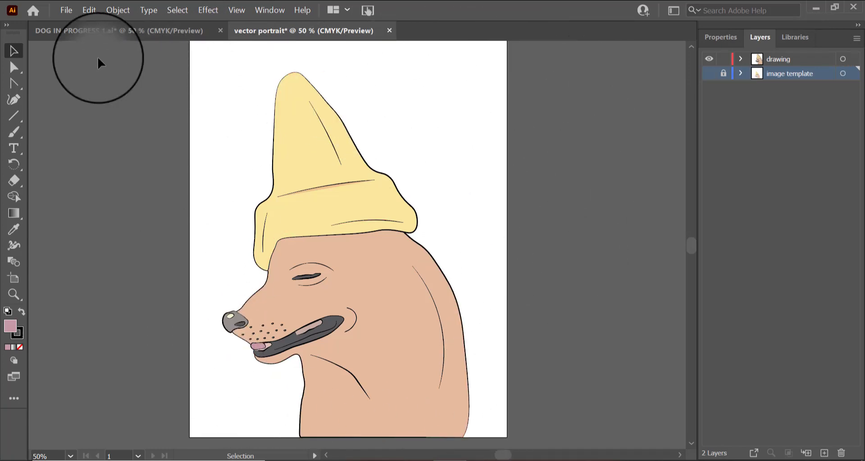
left_click(98, 30)
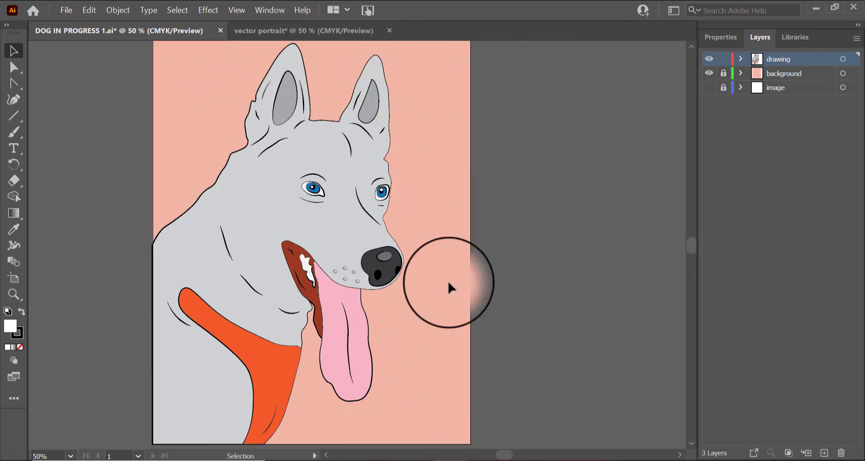
left_click(286, 30)
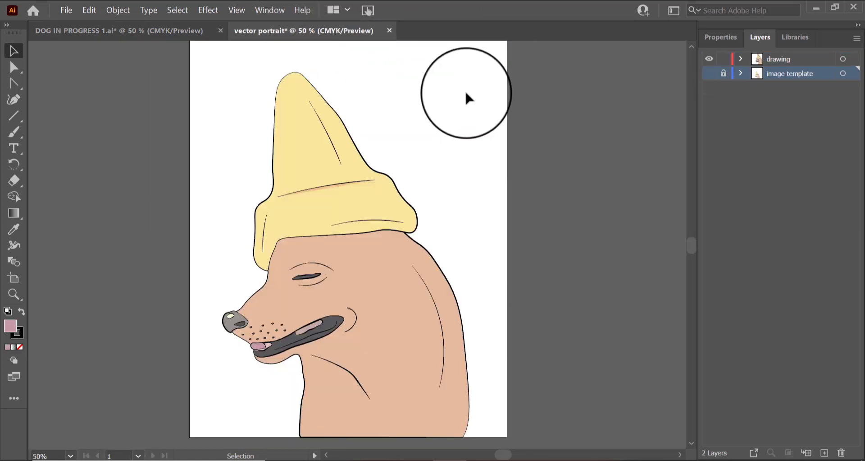
Step: Add a new layer and name it "background"
scroll(316, 84, "up", 3)
scroll(586, 324, "down", 5)
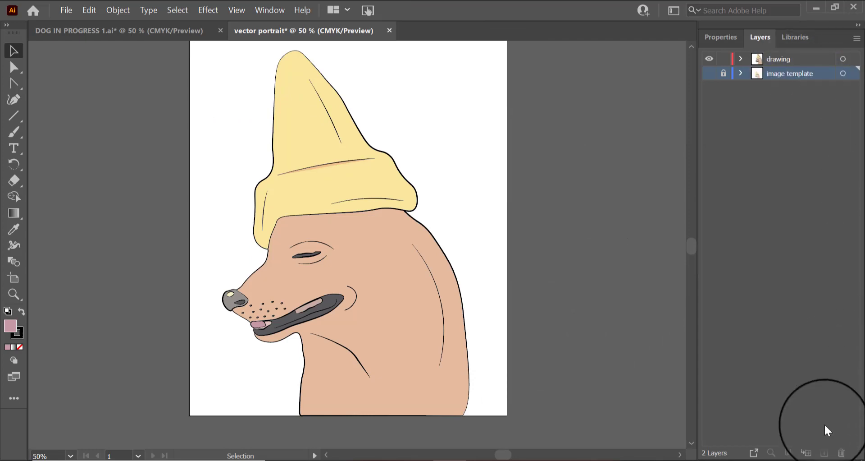
left_click(827, 454)
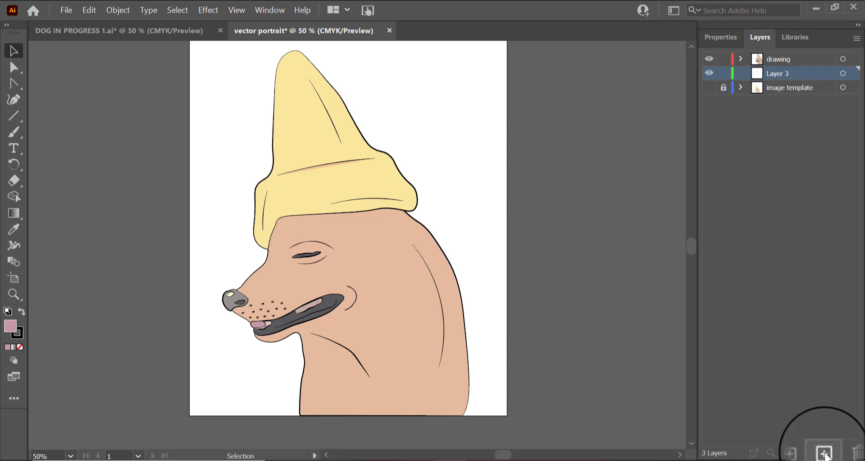
double_click(784, 75)
type("ackg")
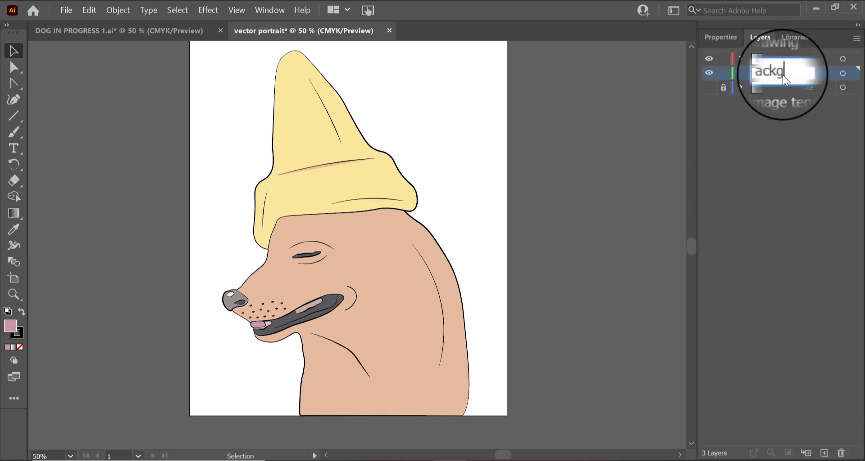
key("BackSpace")
key("BackSpace")
key("BackSpace")
key("BackSpace")
type("background")
key("Return")
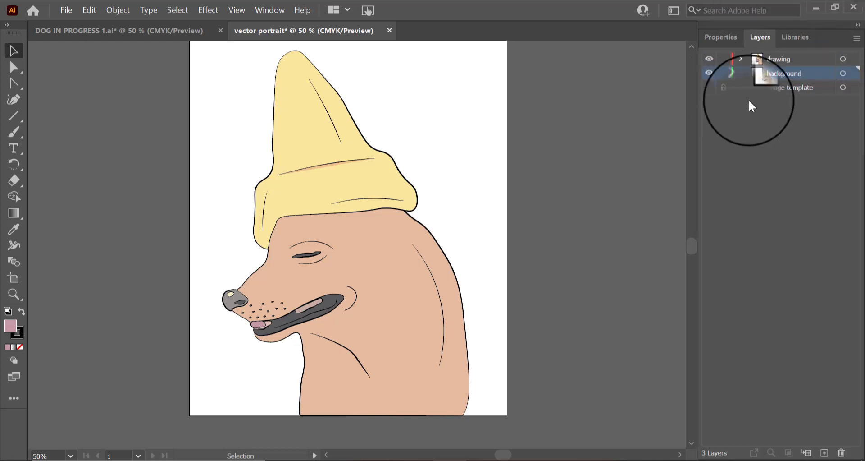
Step: Zoom out and draw a pink rectangle covering the whole artboard on the background layer
scroll(189, 213, "up", 2)
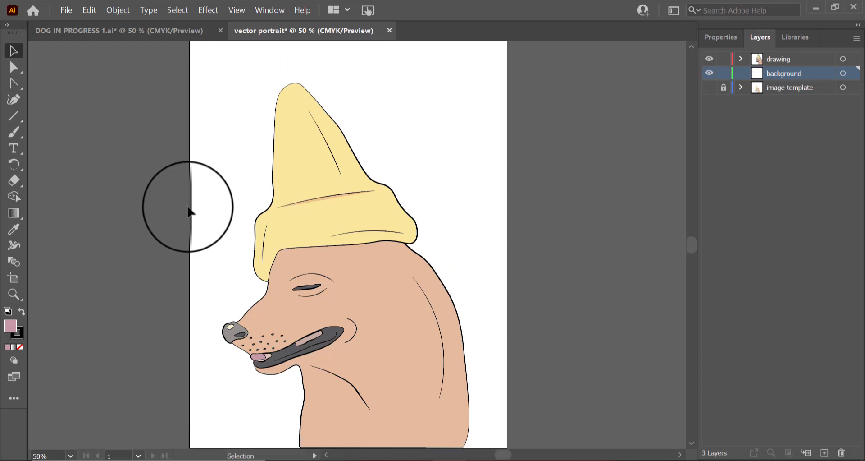
left_click(14, 294)
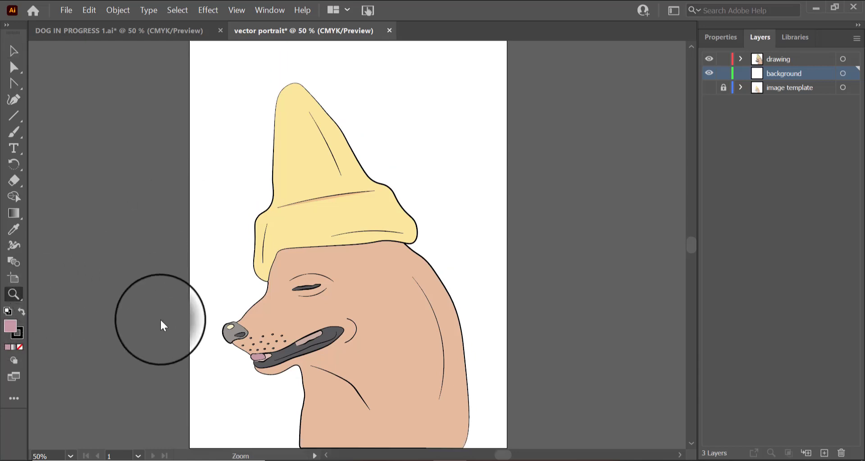
left_click(330, 234, "alt")
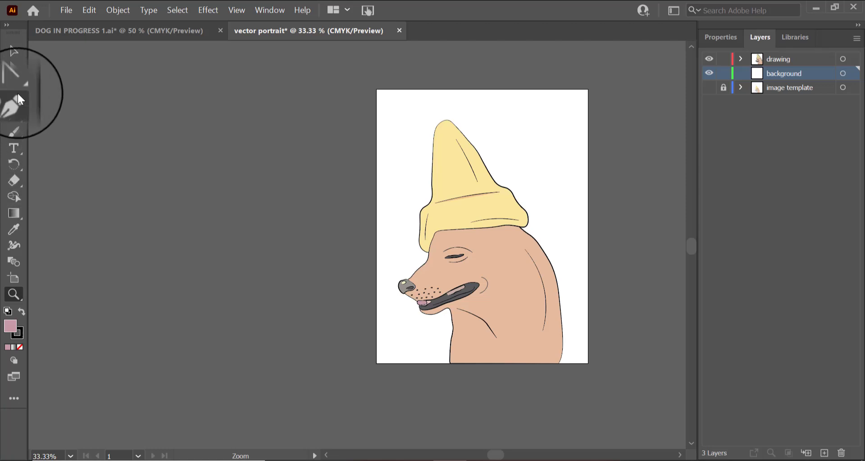
left_click_drag(20, 116, 83, 116)
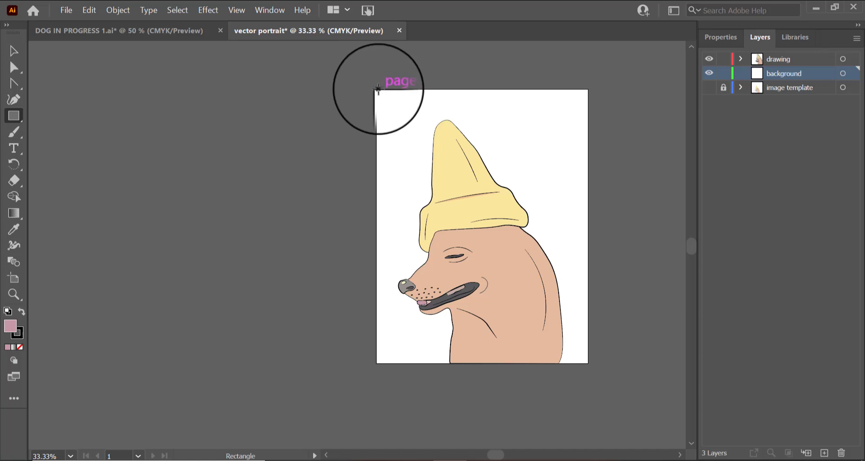
left_click_drag(376, 89, 597, 366)
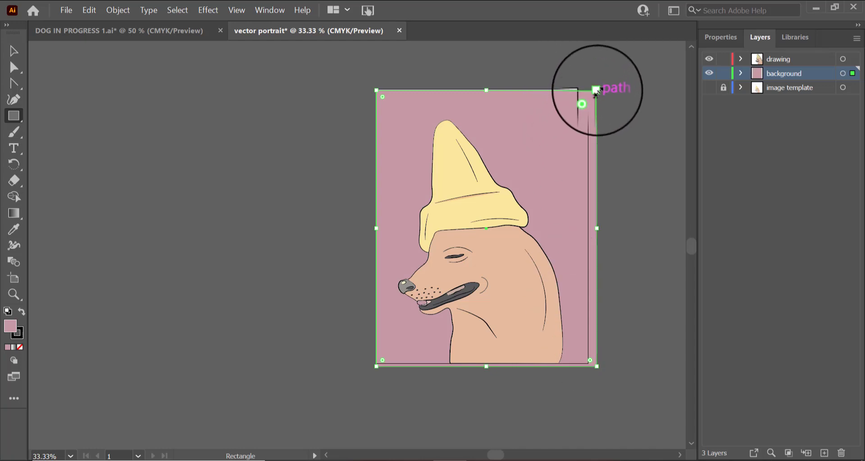
left_click_drag(586, 92, 590, 90)
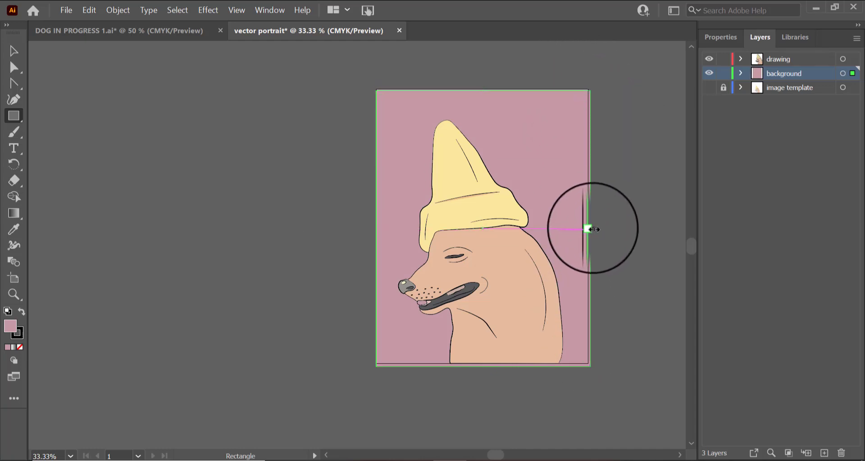
left_click_drag(588, 229, 590, 229)
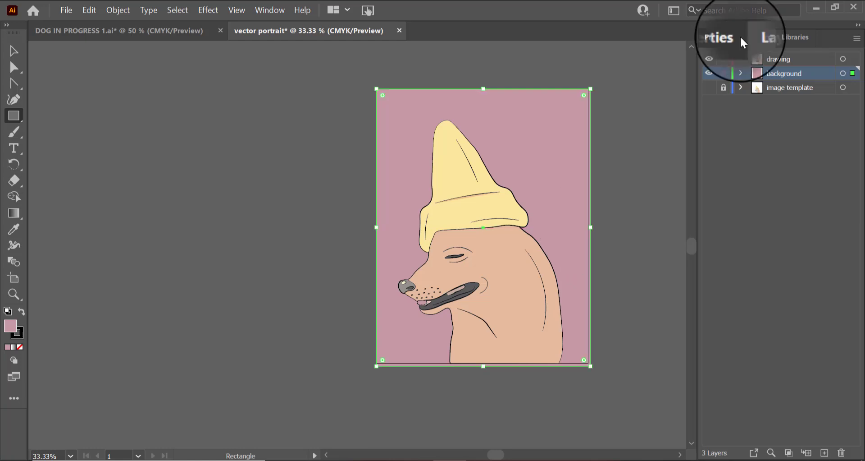
Step: Set the background rectangle's stroke to none
left_click(727, 40)
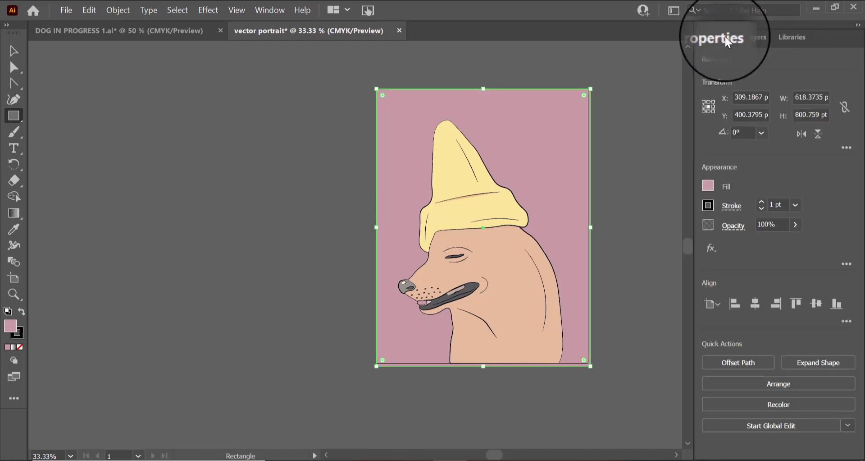
left_click(731, 209)
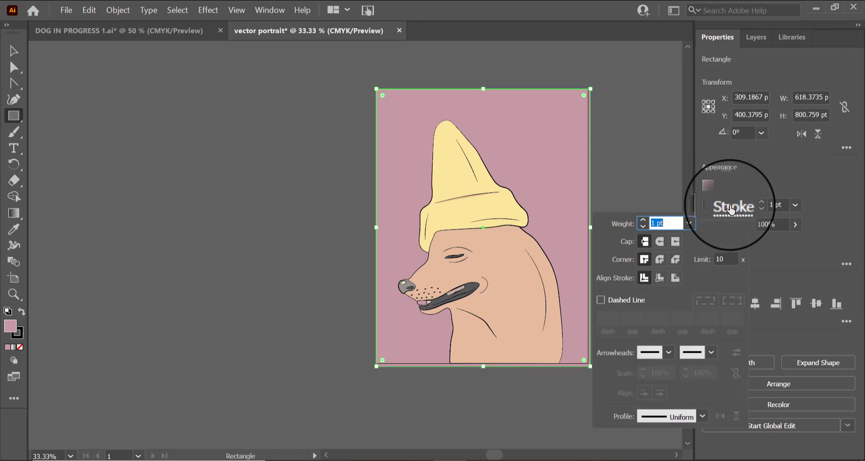
left_click(731, 208)
left_click(708, 205)
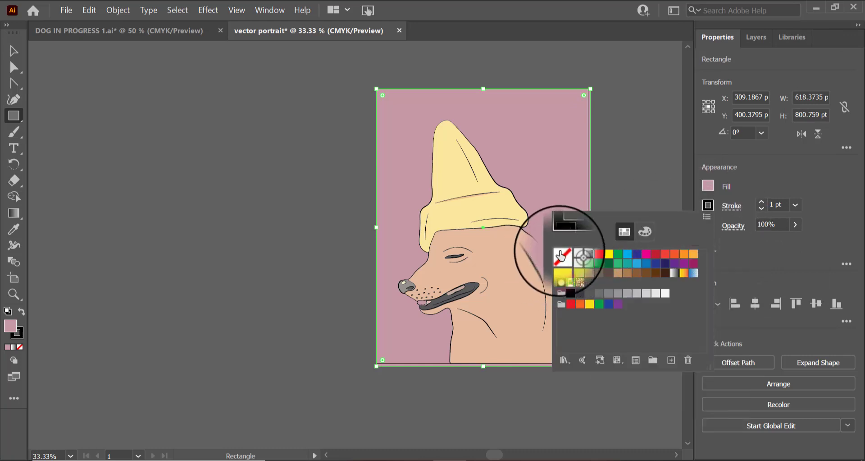
left_click(562, 254)
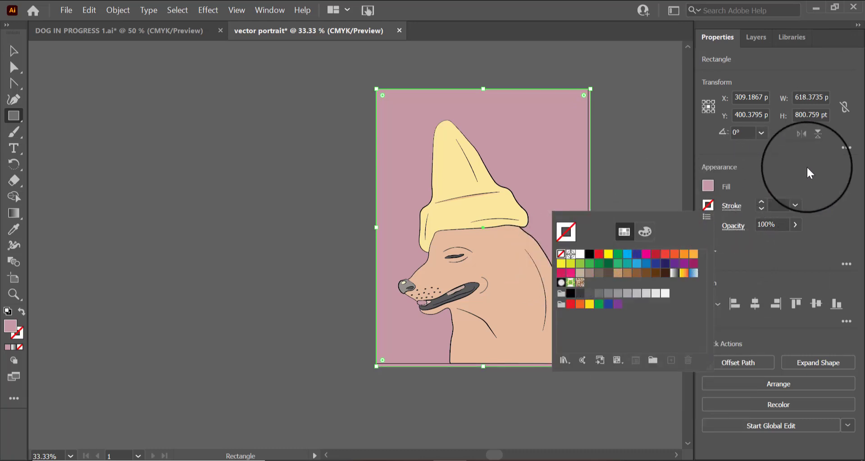
left_click(694, 177)
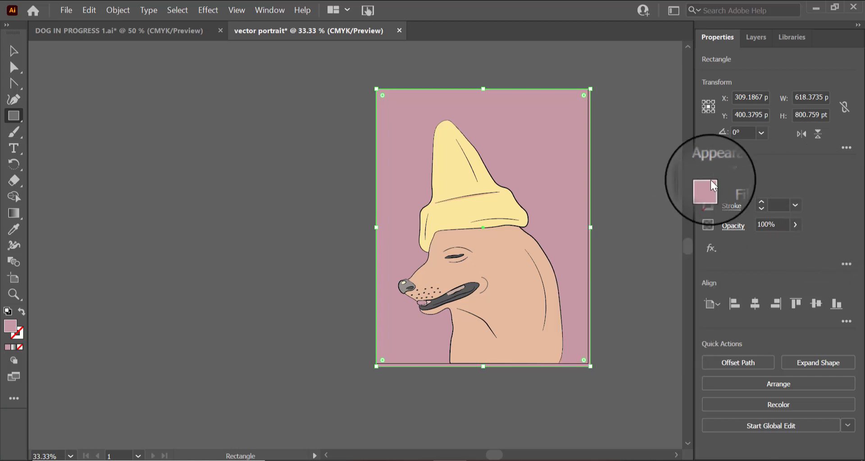
Step: Zoom in and nudge the background rectangle's lower-right corner to align with the artboard edge
left_click(13, 296)
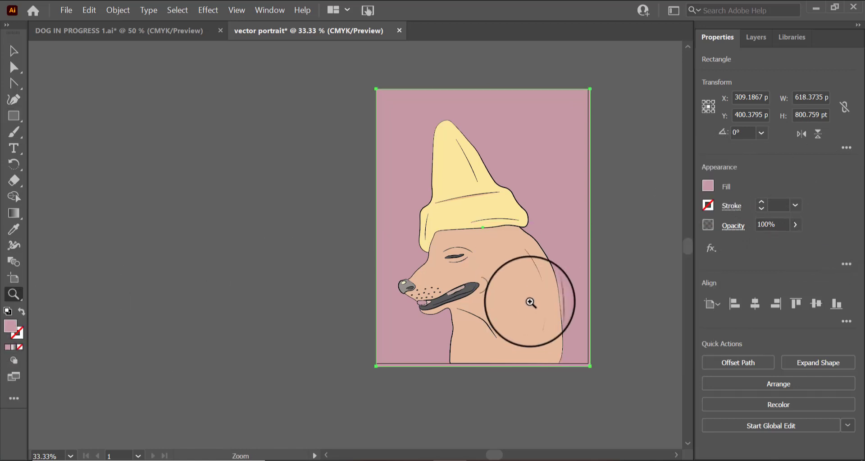
left_click(527, 309)
scroll(415, 224, "up", 3)
scroll(414, 224, "up", 1)
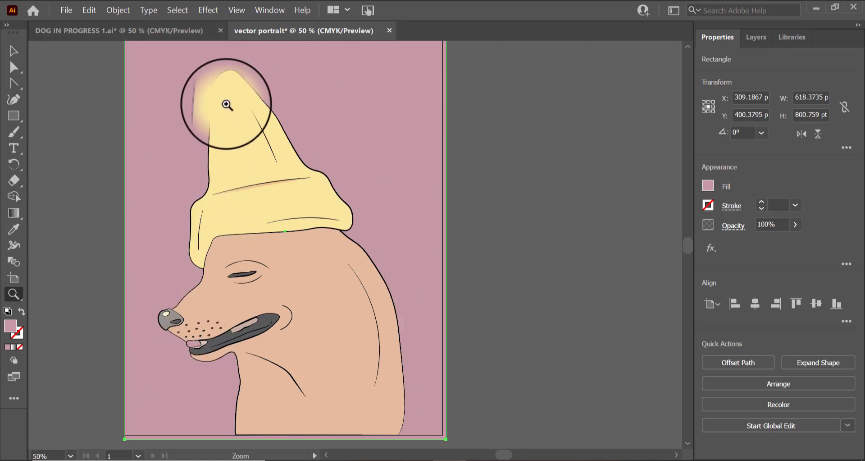
left_click(13, 50)
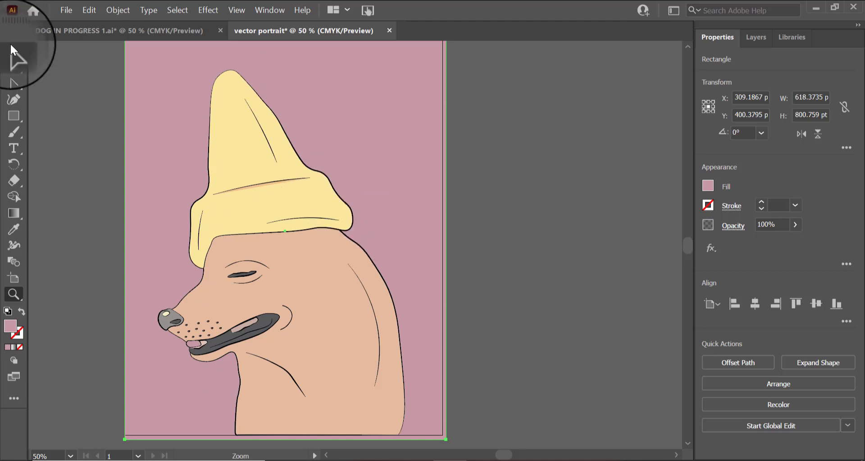
scroll(486, 283, "down", 1)
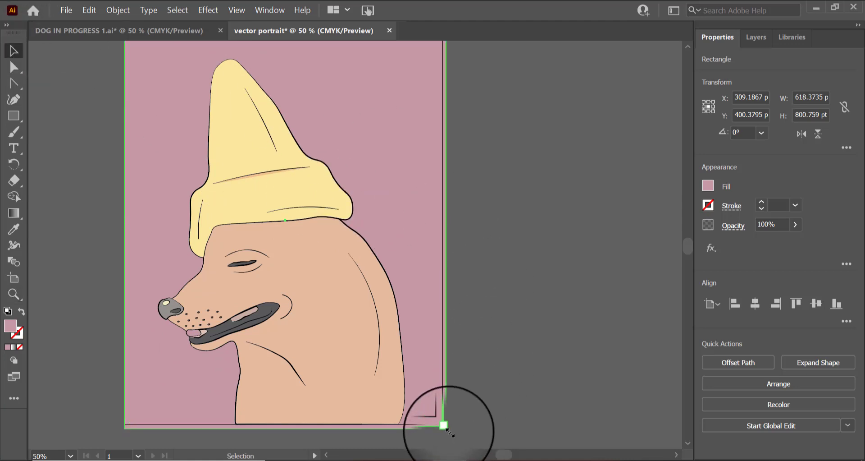
left_click_drag(450, 429, 447, 425)
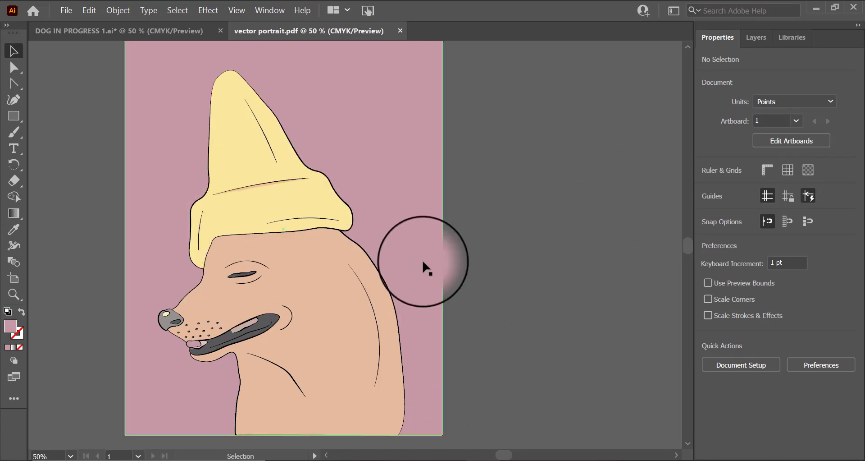
Step: Save the document as an Adobe PDF named "vector portrait n2" on the Desktop
scroll(450, 237, "up", 1)
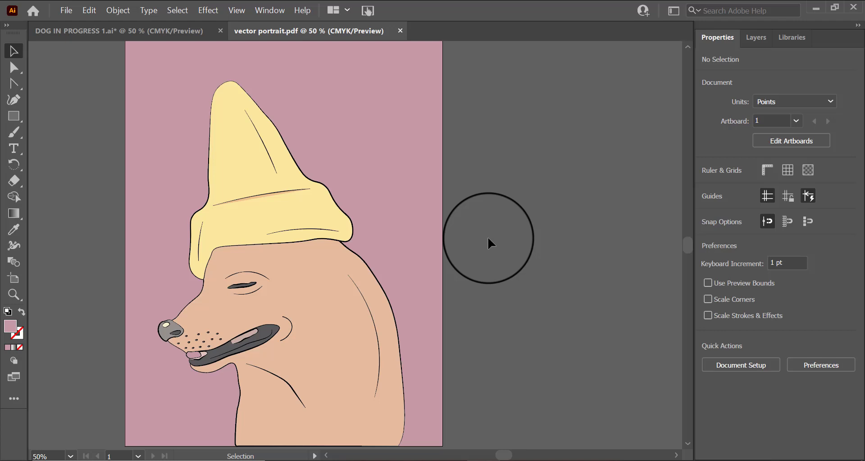
left_click(67, 10)
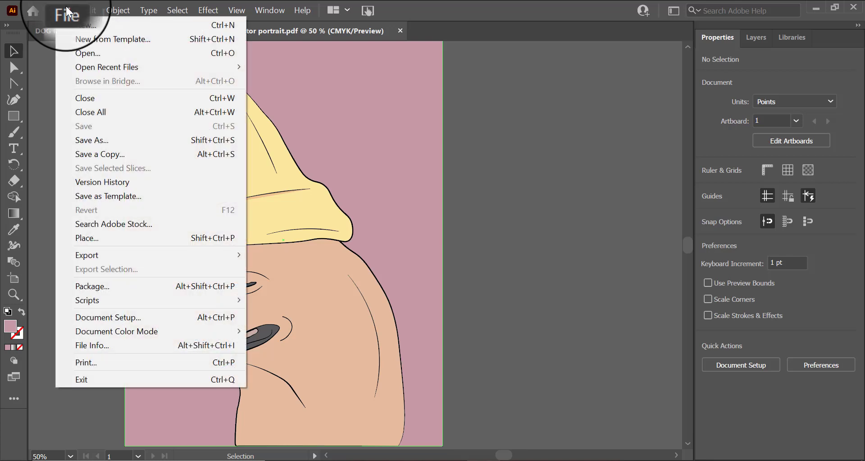
mouse_move(164, 257)
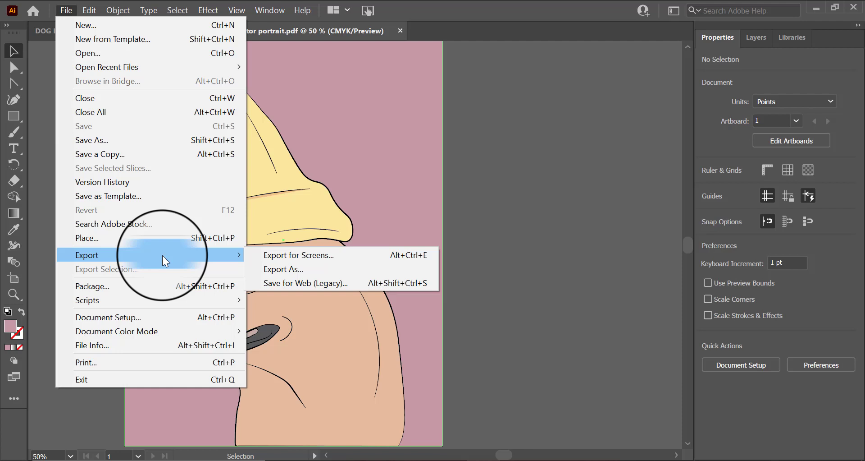
left_click(163, 140)
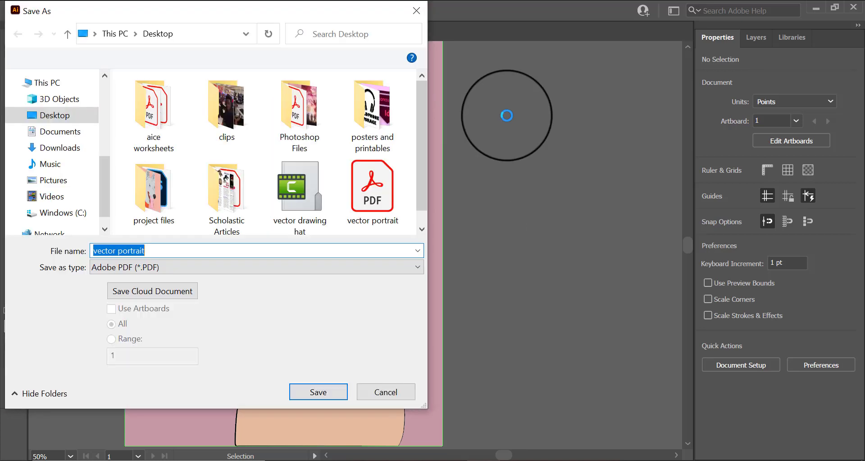
left_click(337, 256)
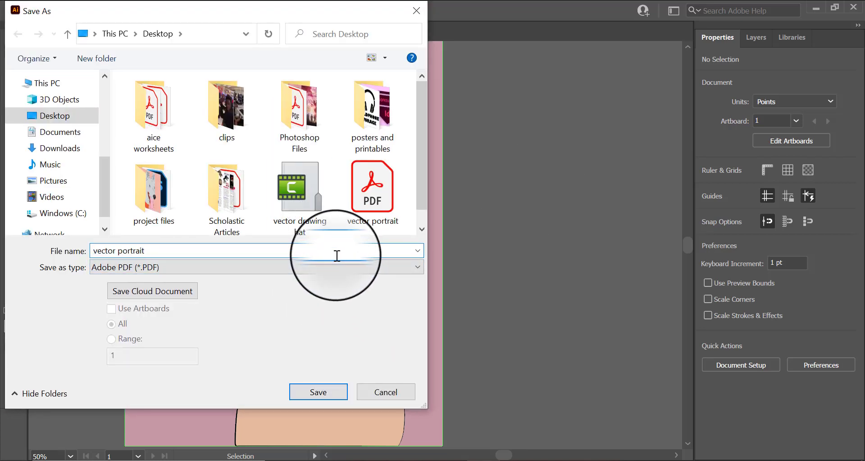
type("n2")
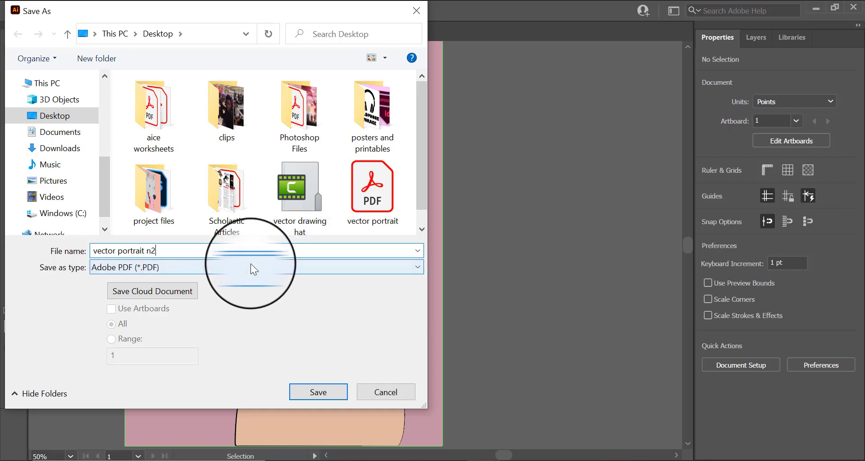
left_click(250, 270)
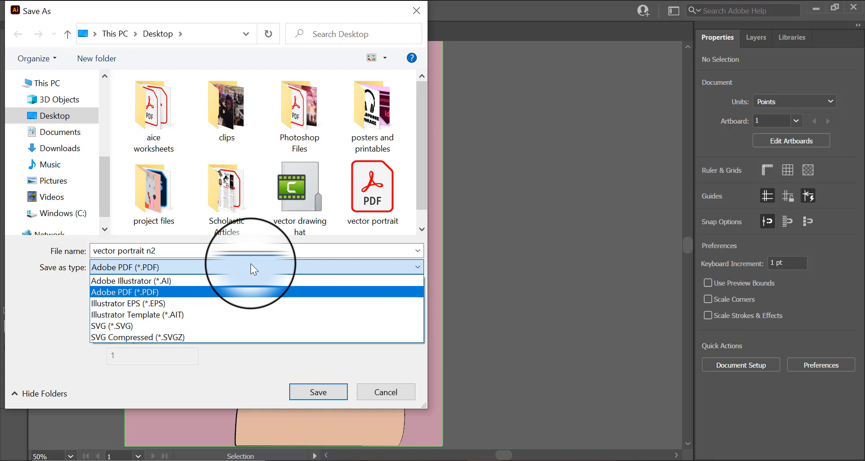
left_click(282, 291)
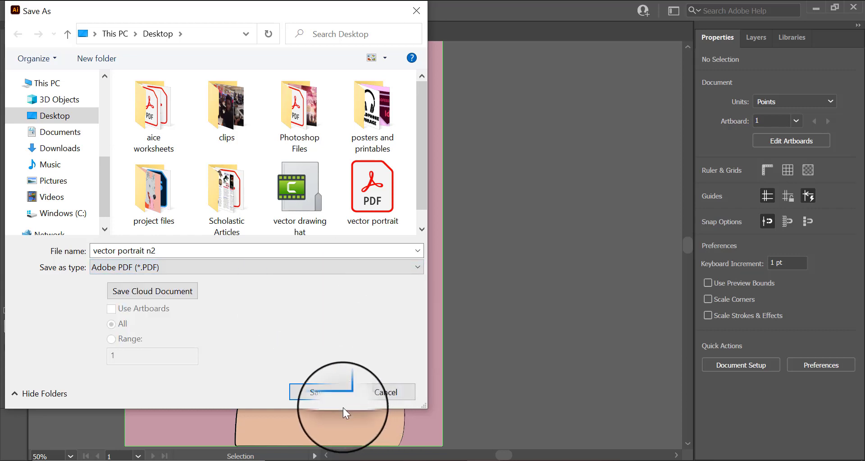
left_click(331, 394)
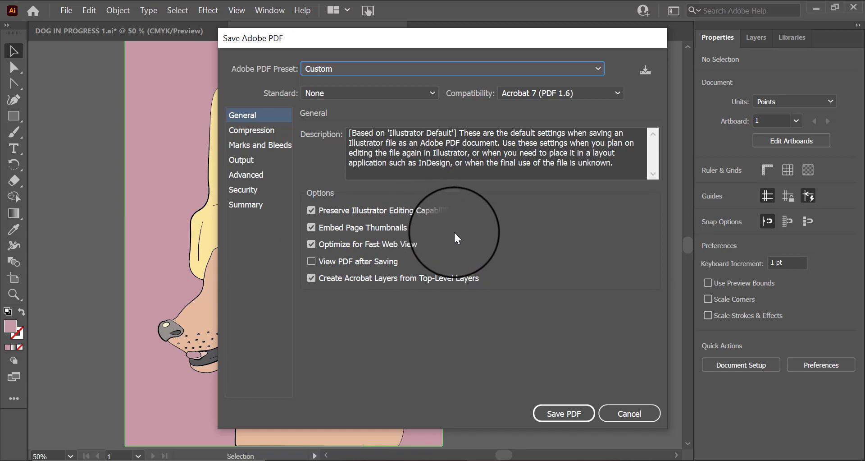
left_click(580, 415)
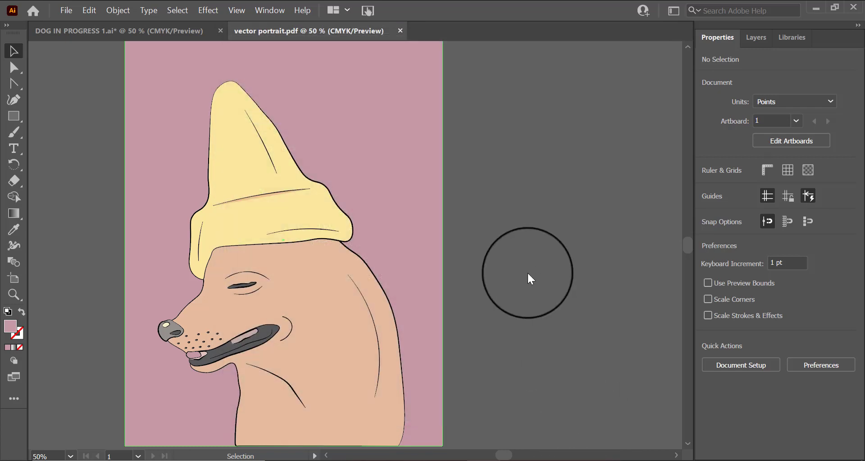